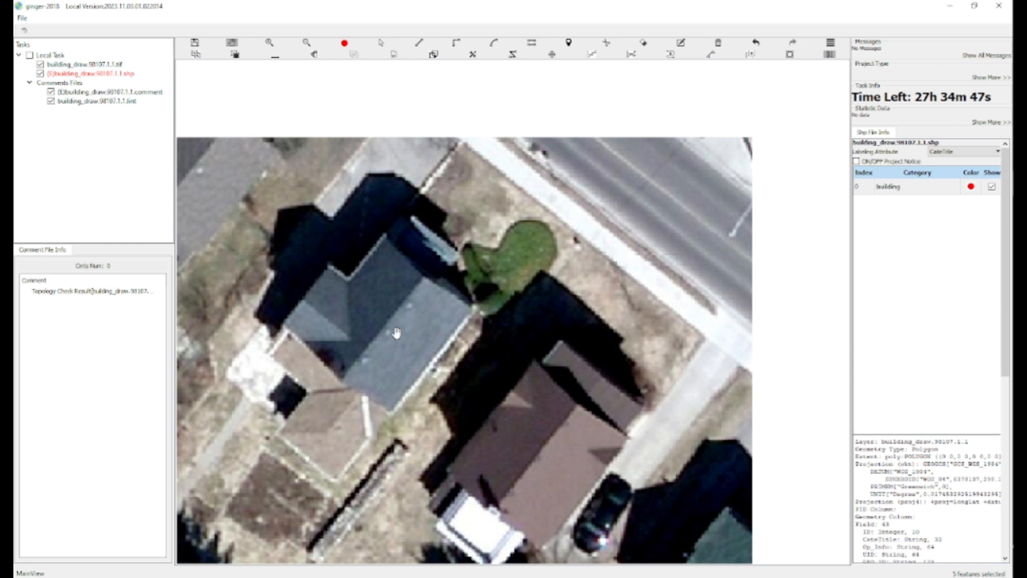
Step: Trace the grey-roofed house, including its brown annex and northeastern extension, as a closed building polygon with the line drawing tool
click(396, 332)
key(s)
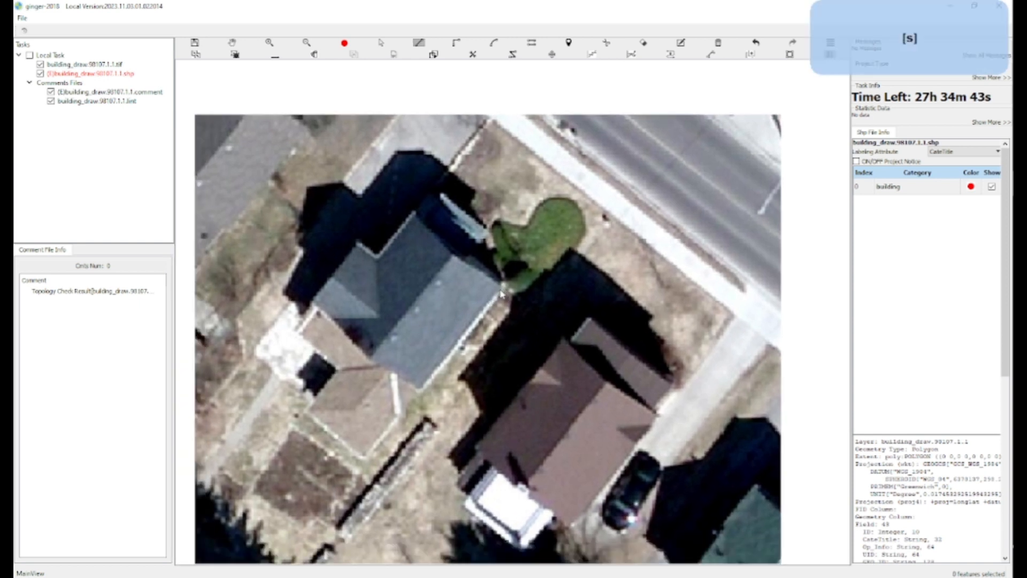
click(502, 289)
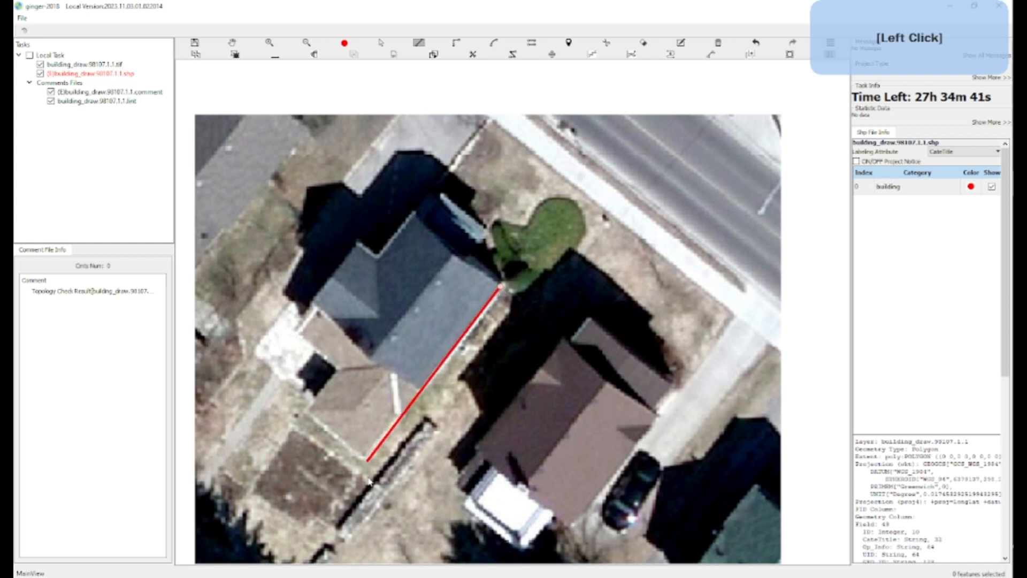
click(366, 460)
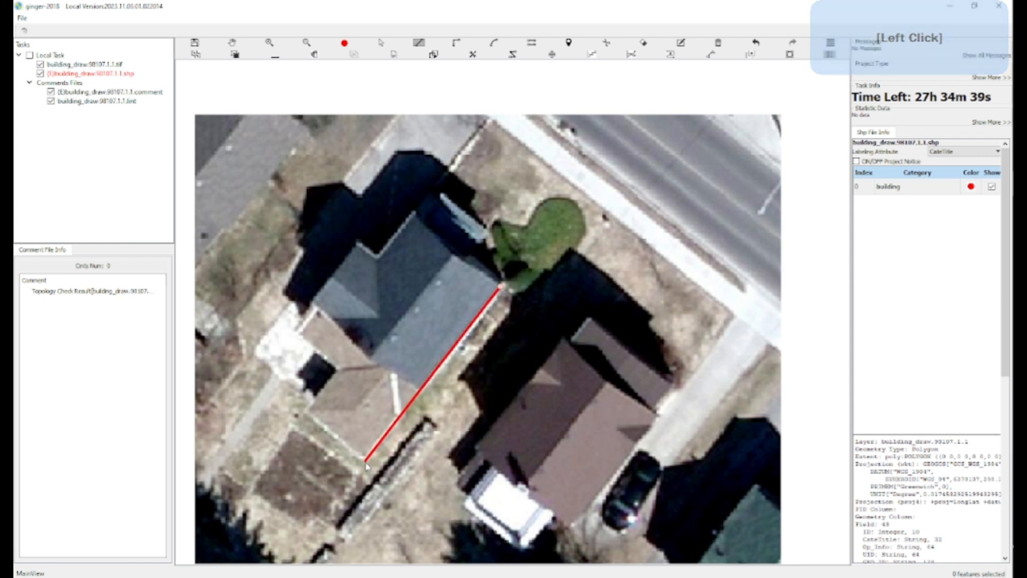
click(306, 412)
click(337, 369)
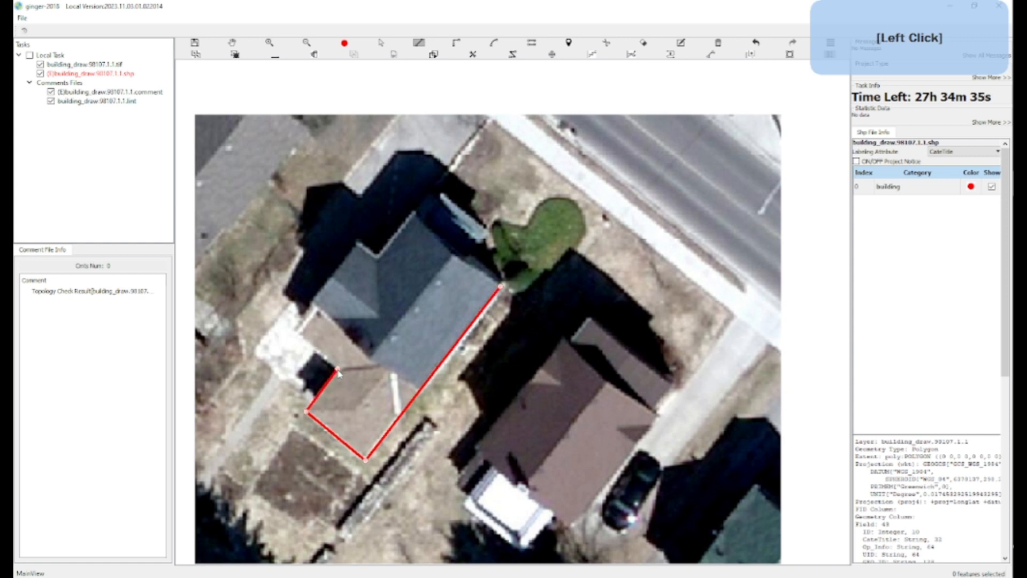
click(301, 335)
click(359, 245)
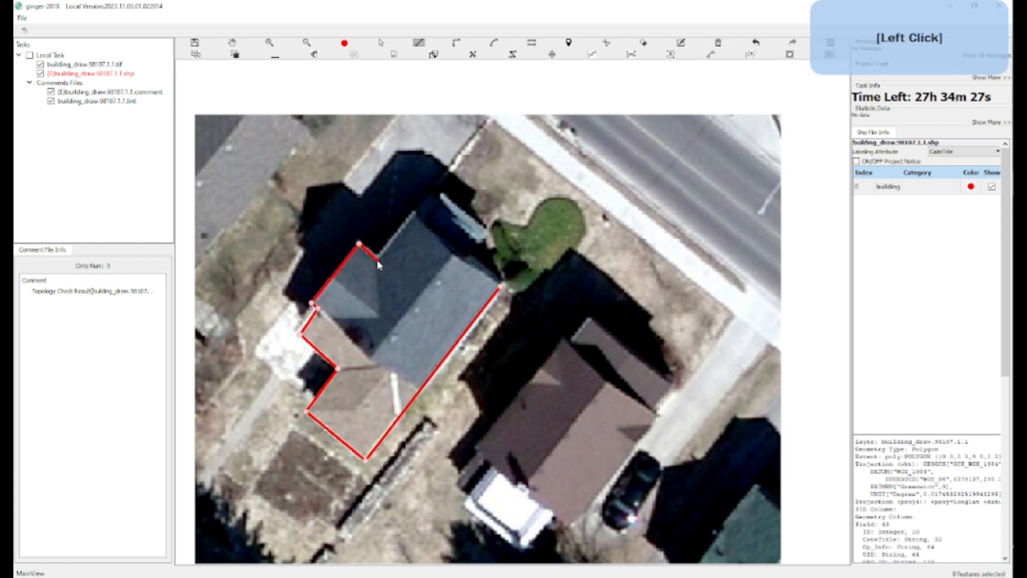
click(378, 257)
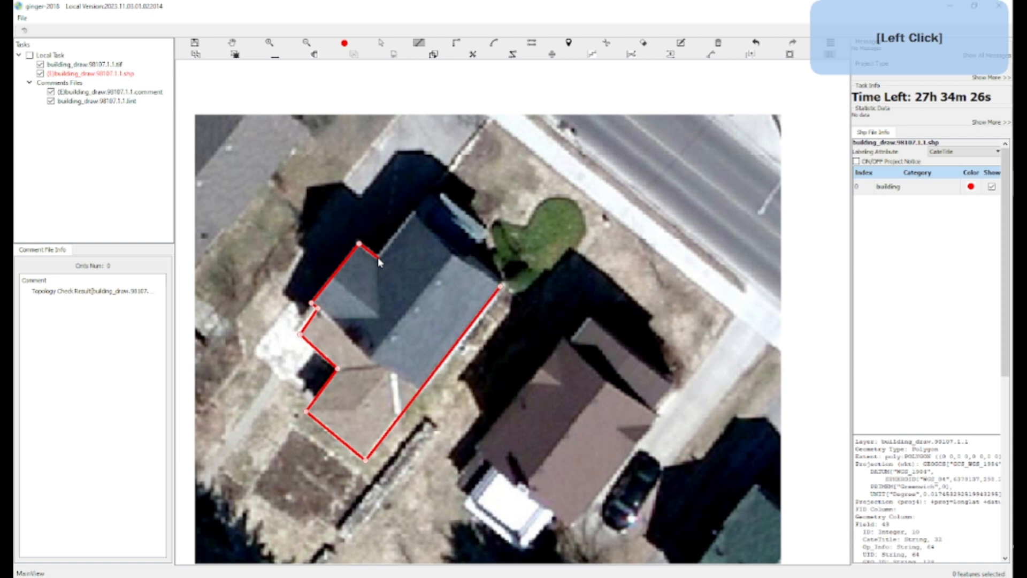
click(412, 212)
click(423, 220)
click(442, 193)
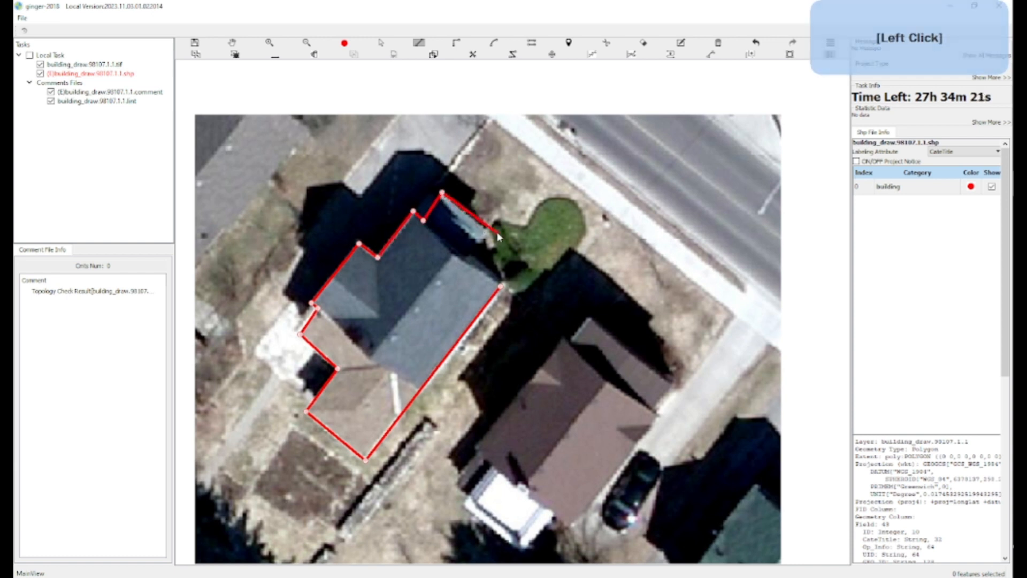
click(490, 232)
click(470, 260)
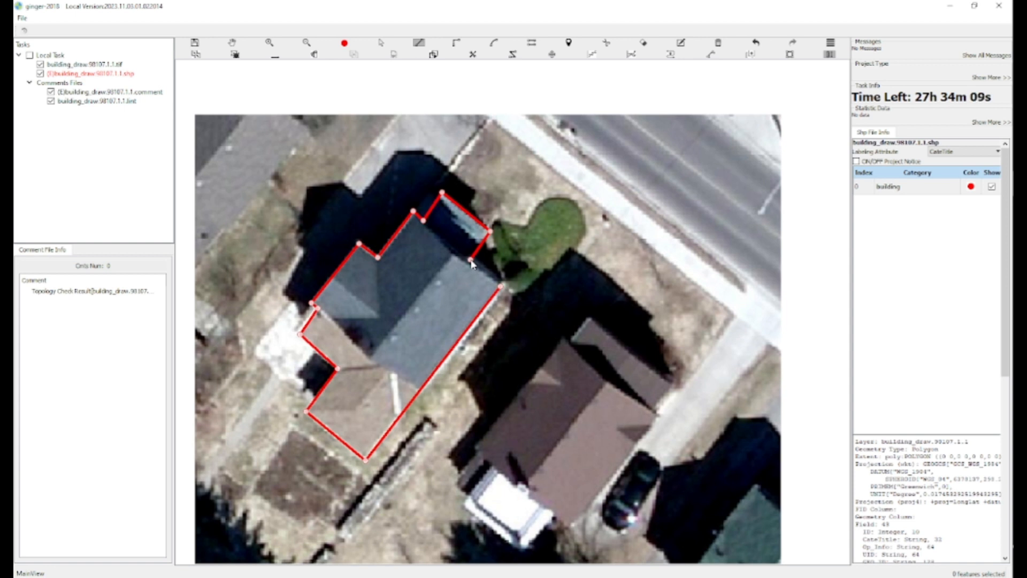
key(space)
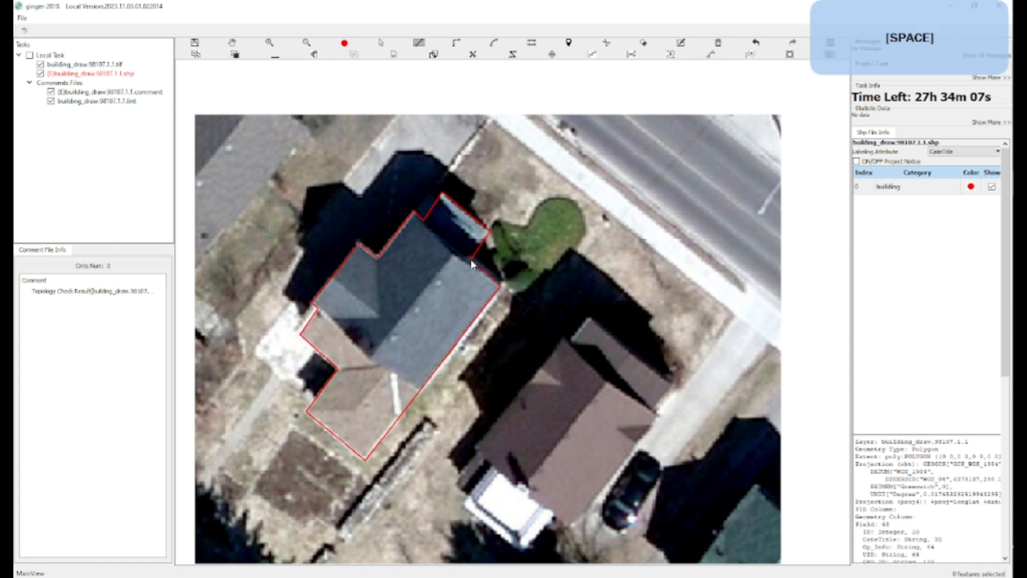
Step: Select the new building polygon and examine how closely its edges follow the roof outline
key(a)
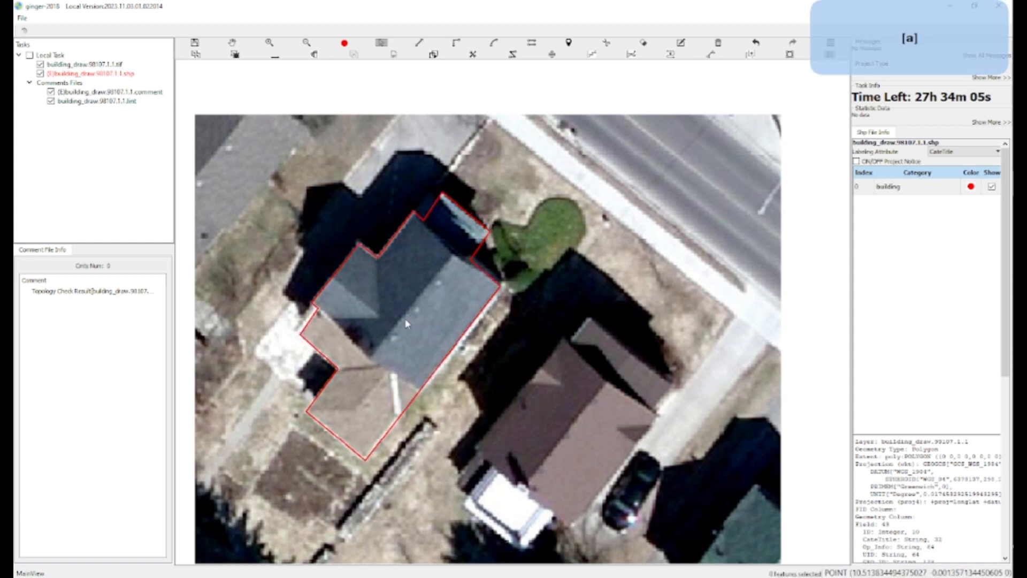
click(406, 303)
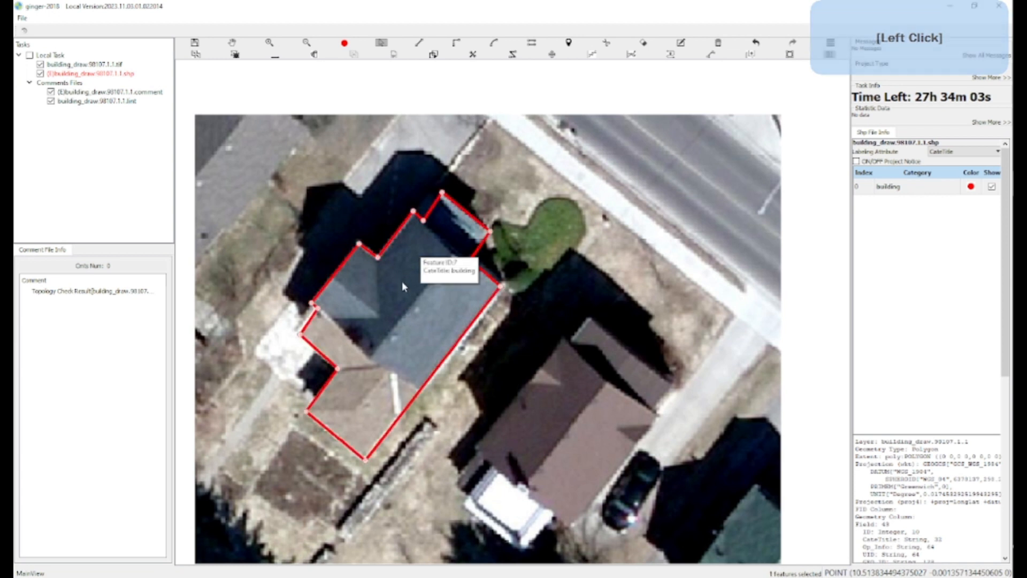
key(w)
drag(329, 258, 357, 304)
key(w)
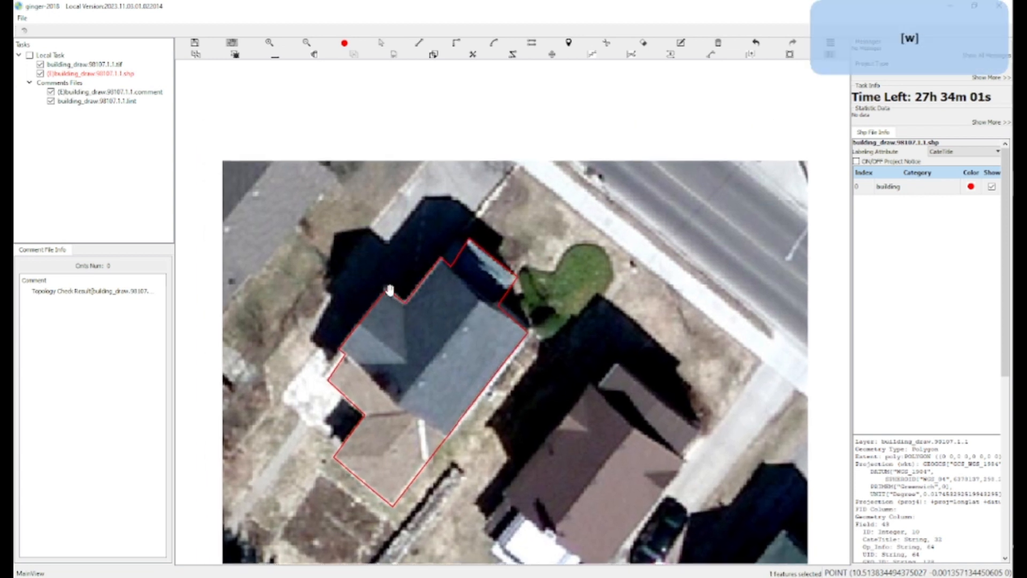
drag(418, 313, 390, 289)
key(a)
drag(335, 255, 433, 326)
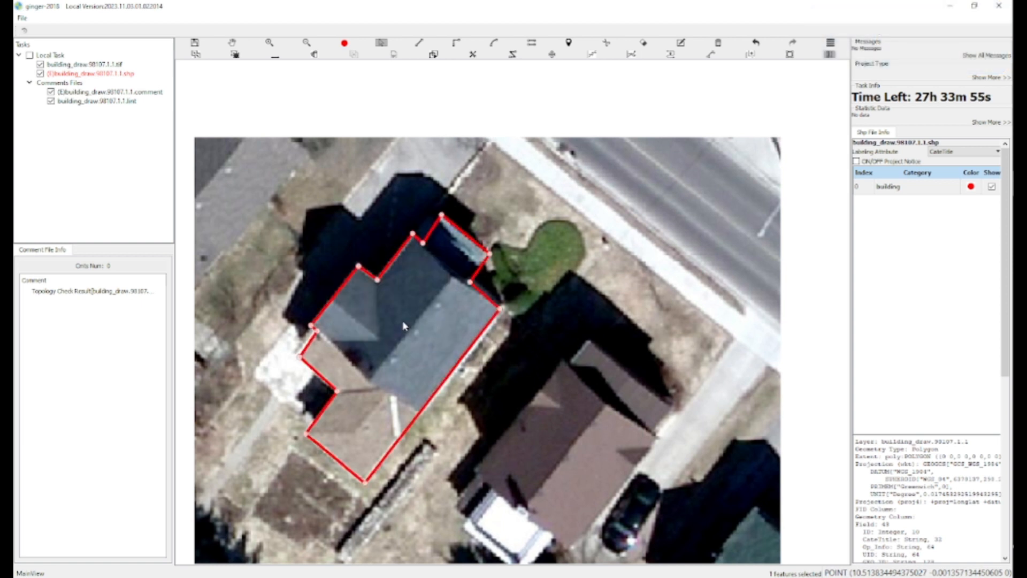
key(w)
scroll(475, 259, up, 2)
drag(397, 280, 461, 310)
drag(408, 362, 450, 322)
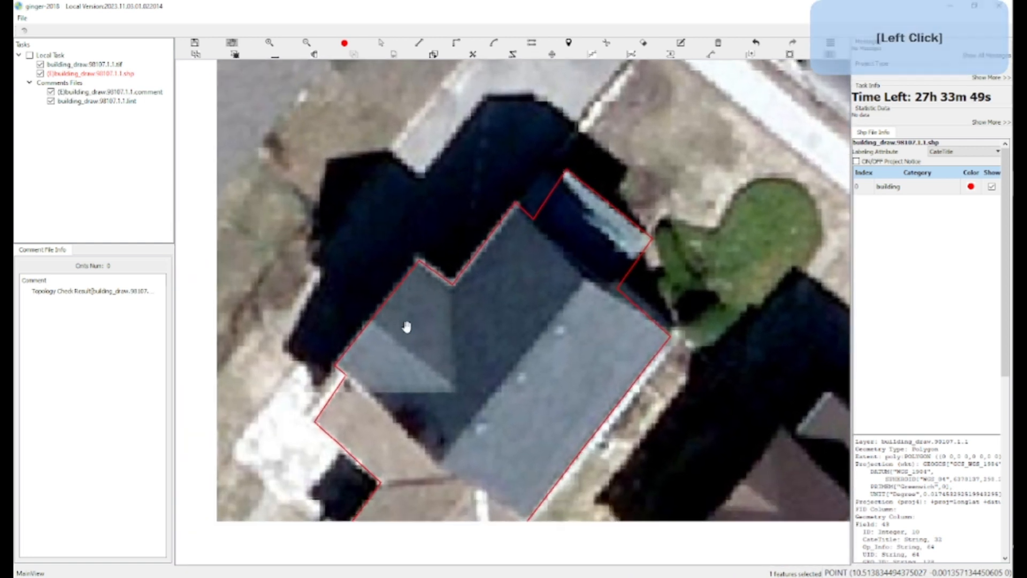
key(w)
drag(358, 388, 401, 328)
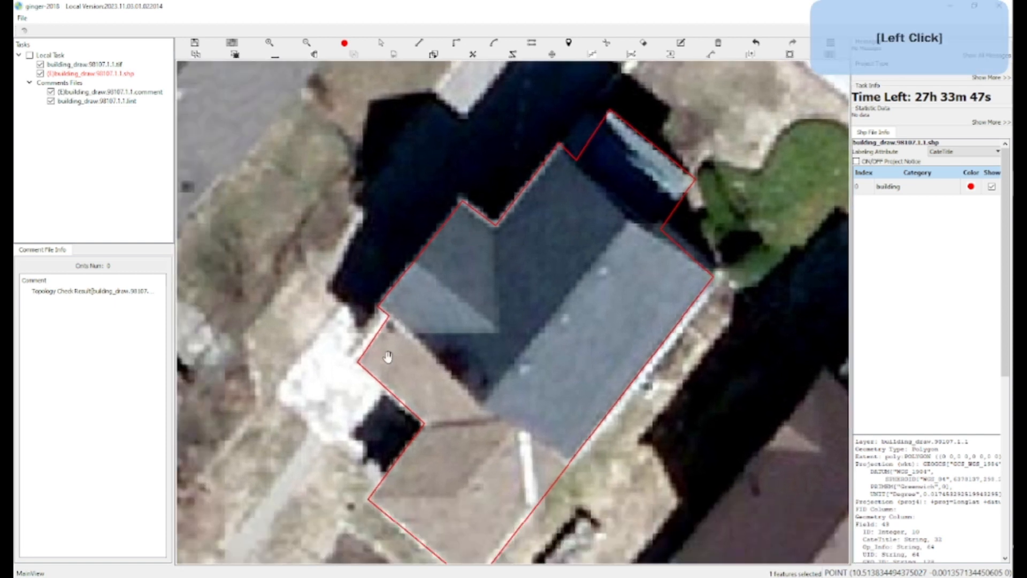
key(w)
scroll(392, 358, down, 1)
drag(403, 375, 367, 357)
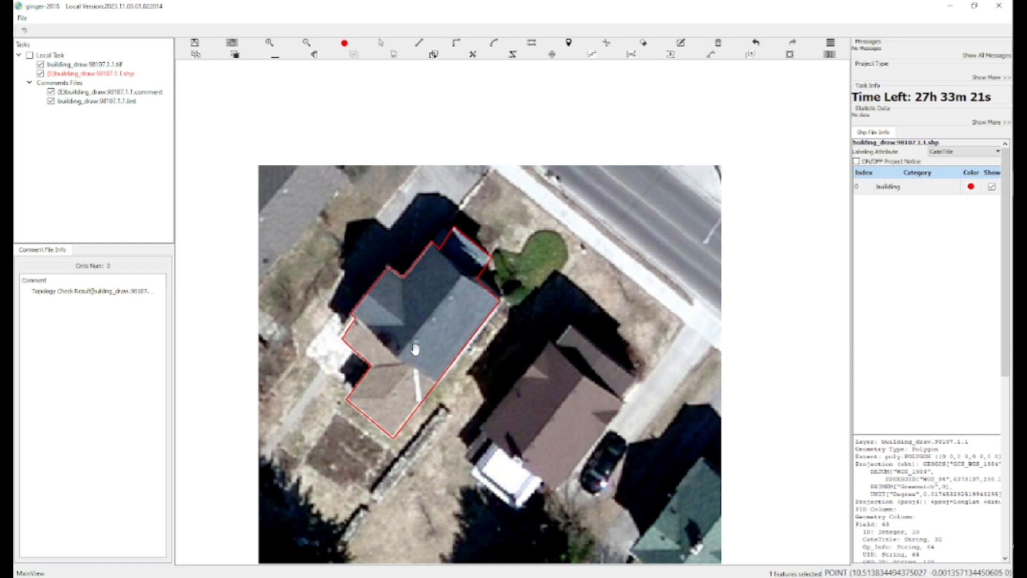
Step: Select the building polygon around the grey-roofed house and delete it
key(w)
key(a)
drag(377, 250, 503, 378)
key(b)
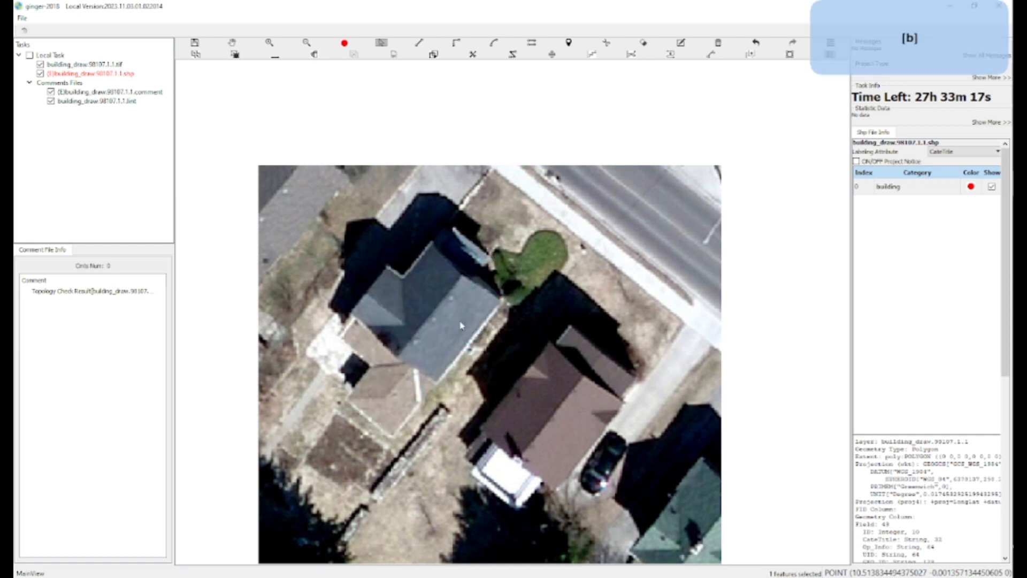
Step: Retrace the grey-roofed house with its annex and northeastern extension as a closed building polygon, using the right-angle drawing tool
key(f)
click(501, 302)
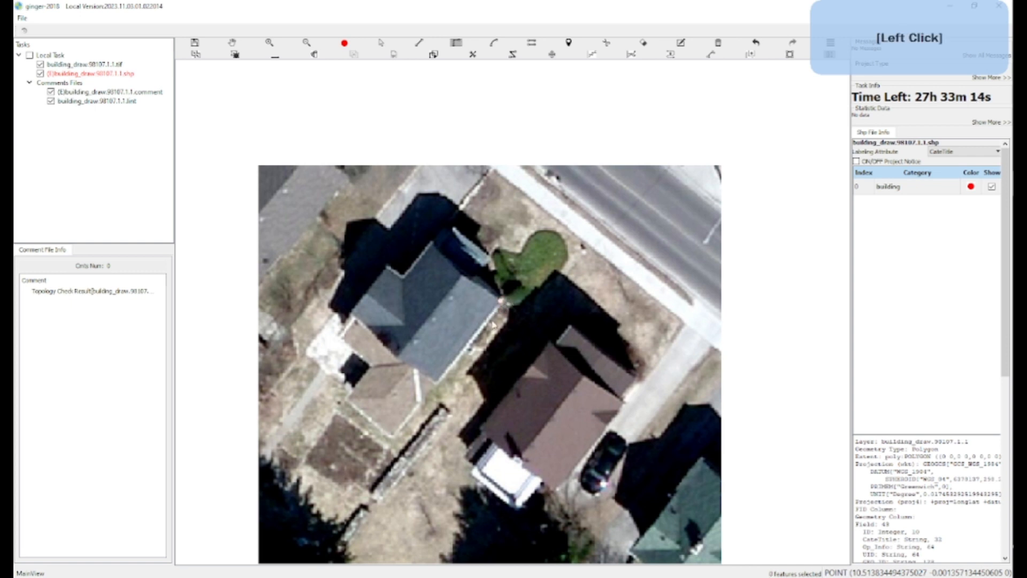
click(391, 436)
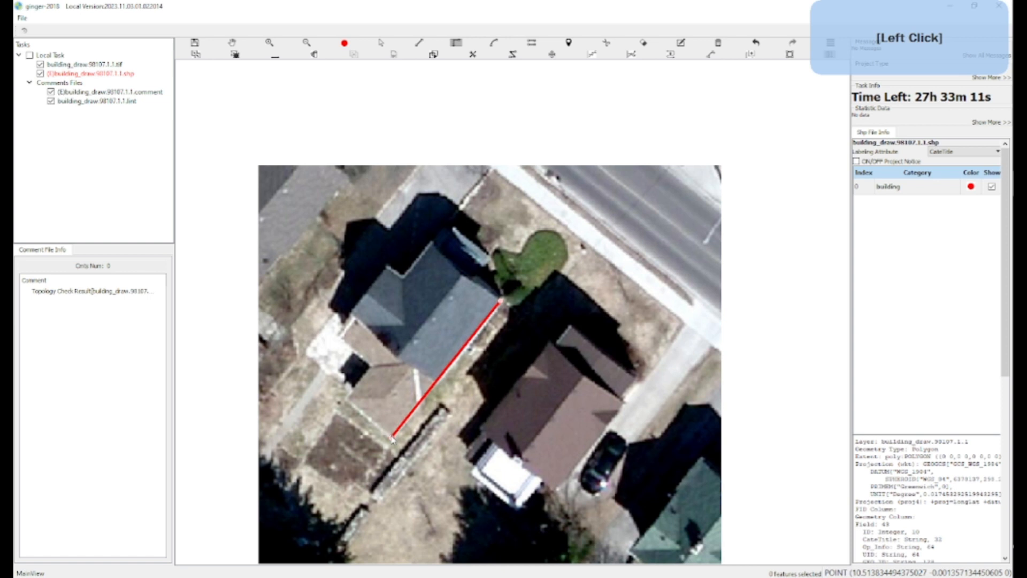
click(371, 366)
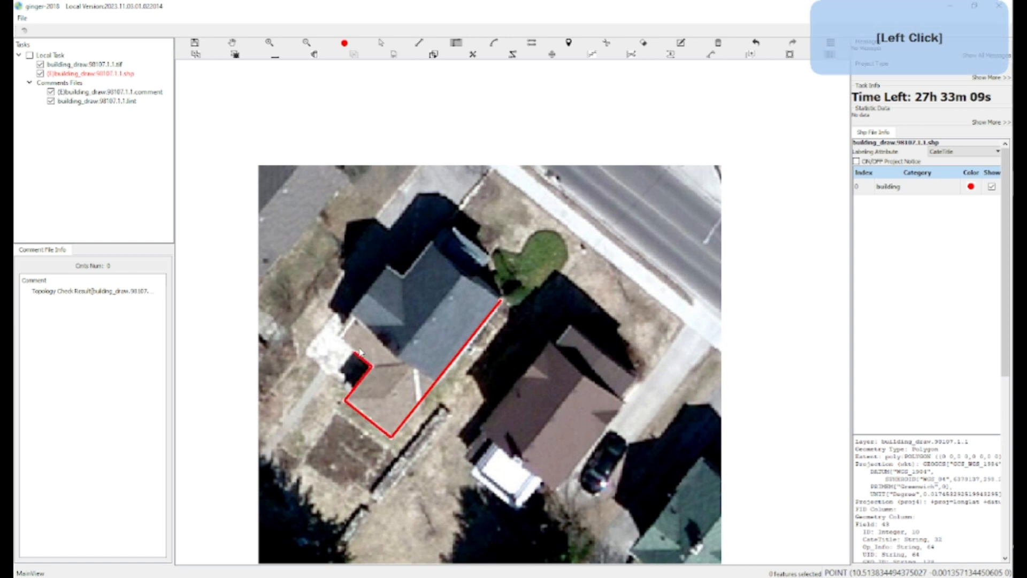
click(340, 340)
click(358, 319)
click(350, 312)
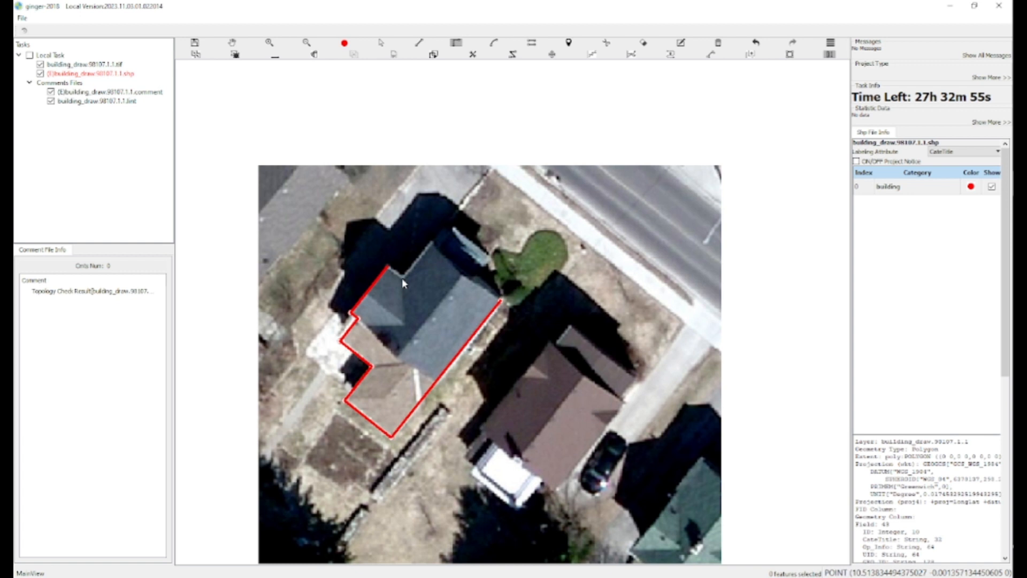
click(403, 279)
click(433, 243)
click(438, 248)
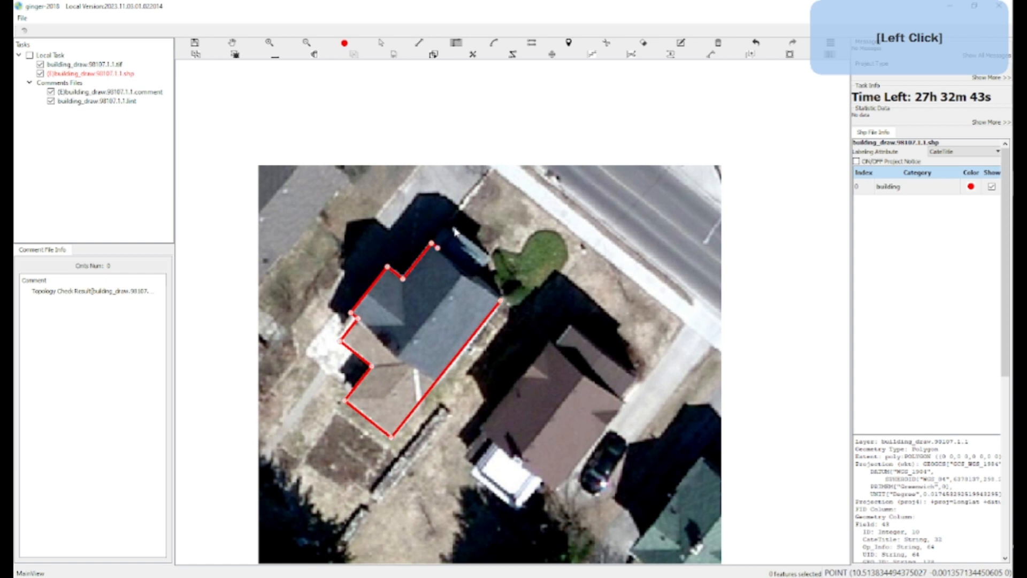
click(454, 230)
click(492, 263)
click(473, 280)
key(space)
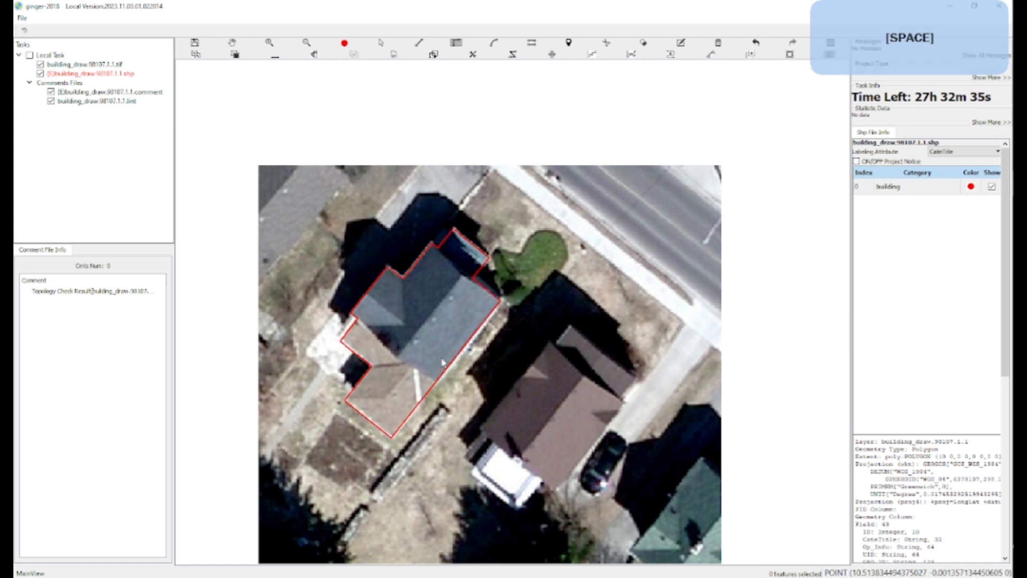
Step: Undo the latest drawing and deletion operations, and redo them to restore the retraced building polygon
key(ctrl)
key(ctrl+z)
key(ctrl+z)
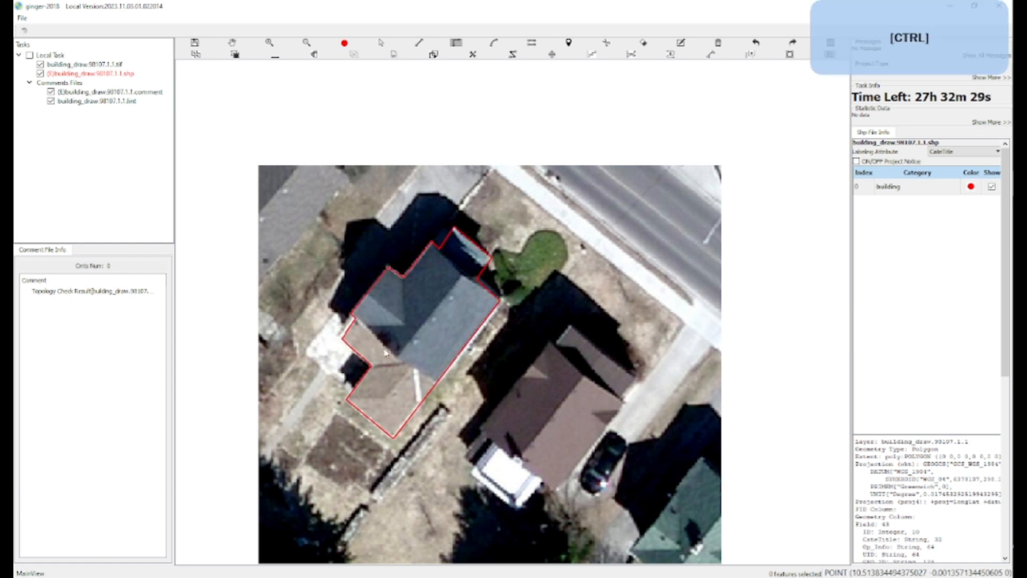
key(ctrl+z)
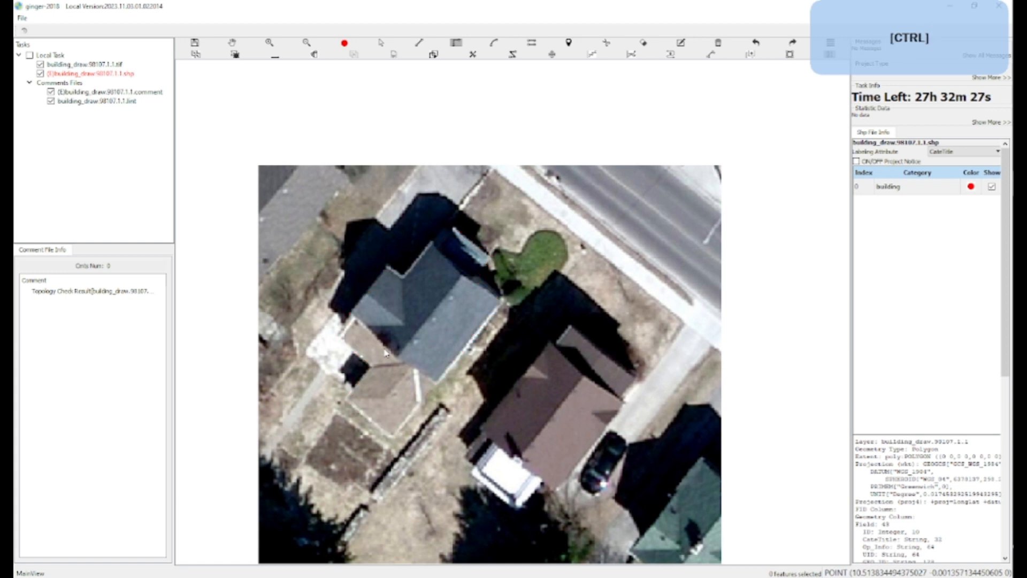
key(ctrl+y)
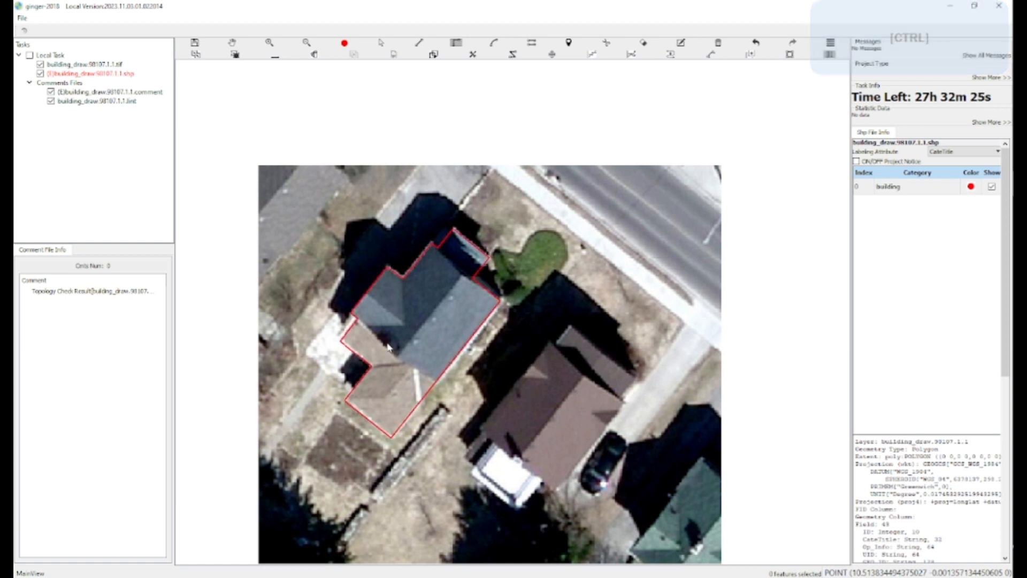
Step: Select the building polygon and shift the brown annex's southwestern edge slightly inward to the roof line
scroll(373, 440, up, 5)
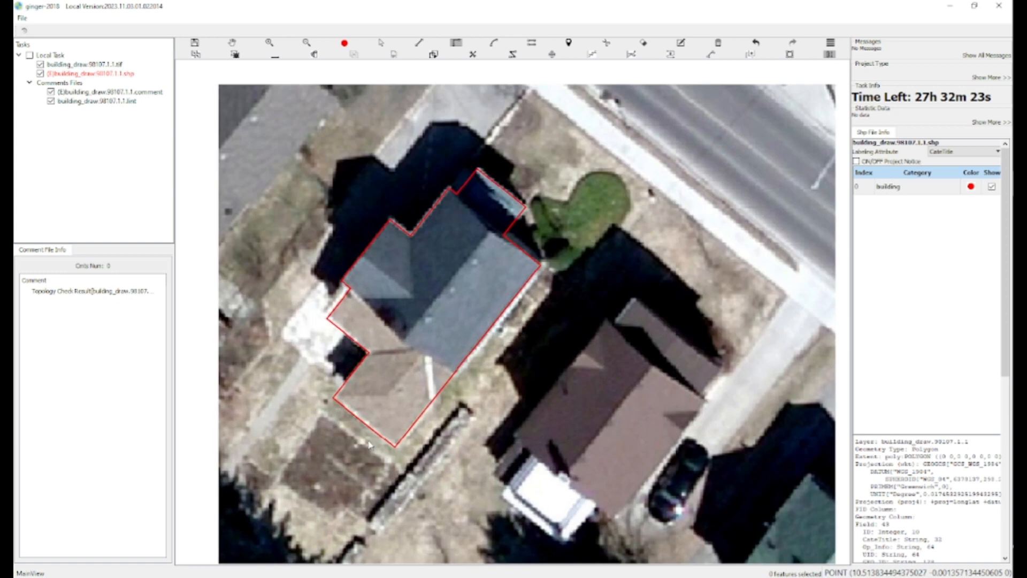
key(a)
scroll(363, 404, up, 3)
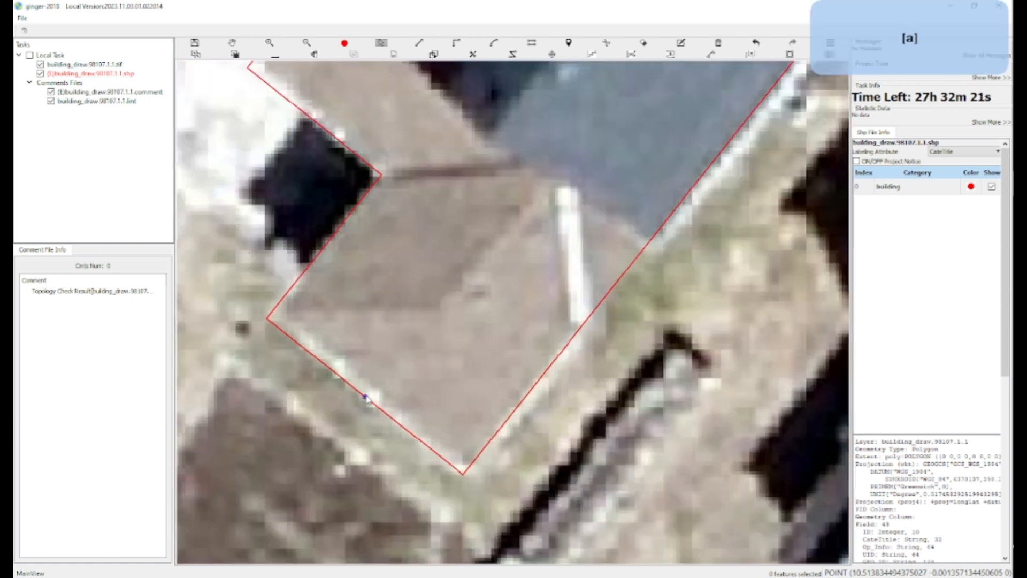
click(368, 397)
key(a)
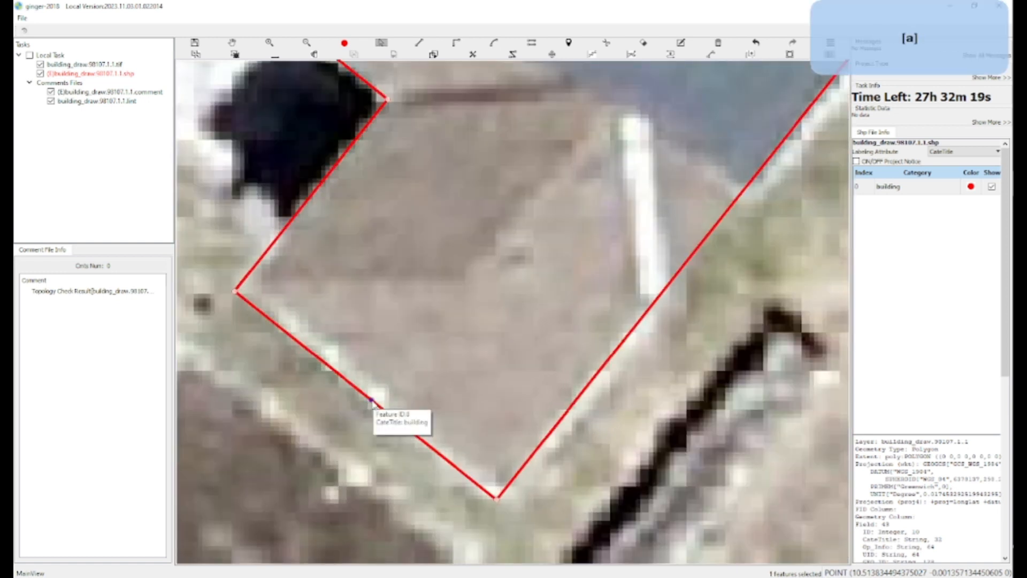
click(377, 393)
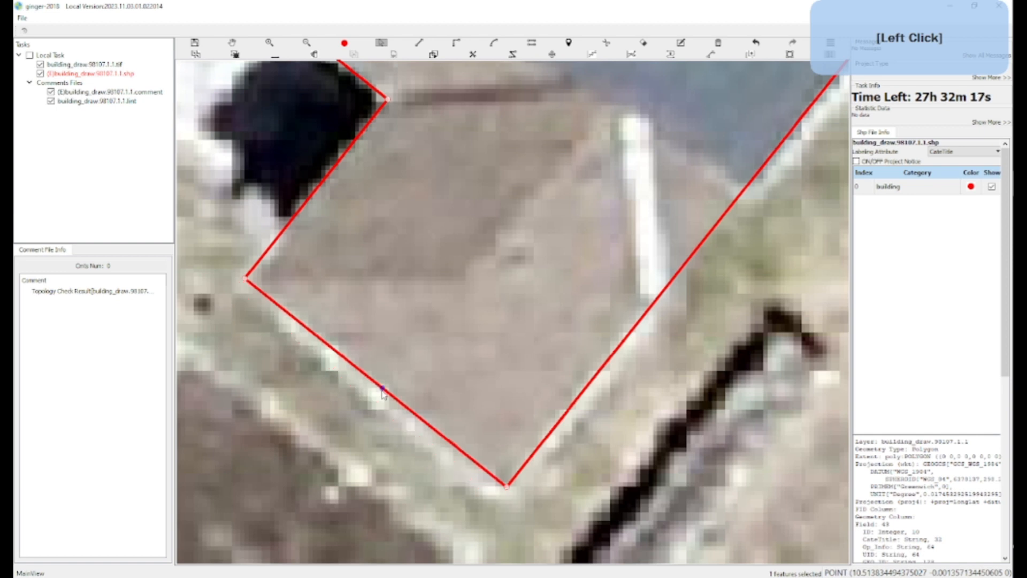
Step: Examine the adjusted building outline around the annex, main roof and northeastern extension
key(w)
click(427, 356)
key(w)
drag(358, 273, 360, 312)
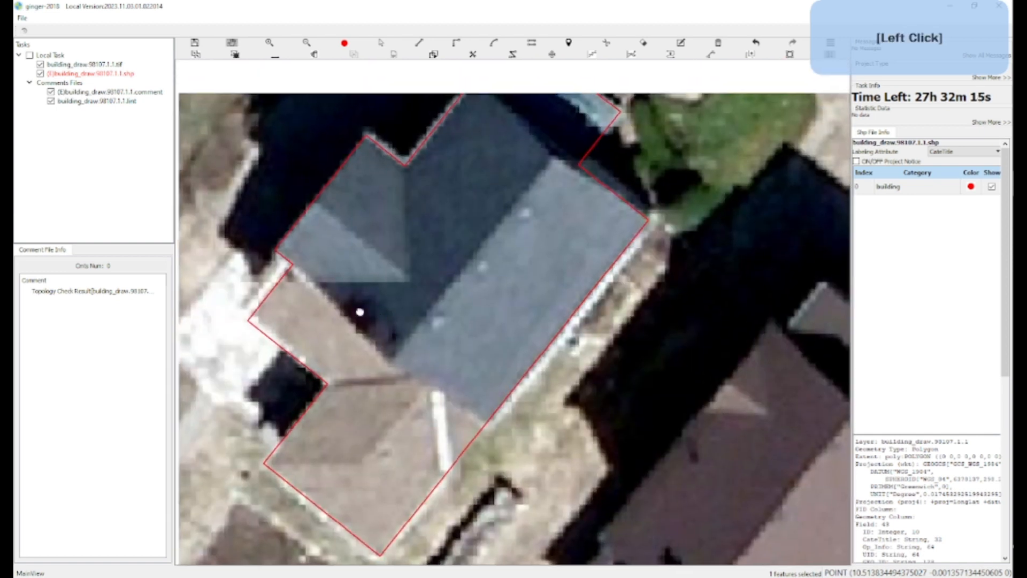
drag(303, 260, 308, 372)
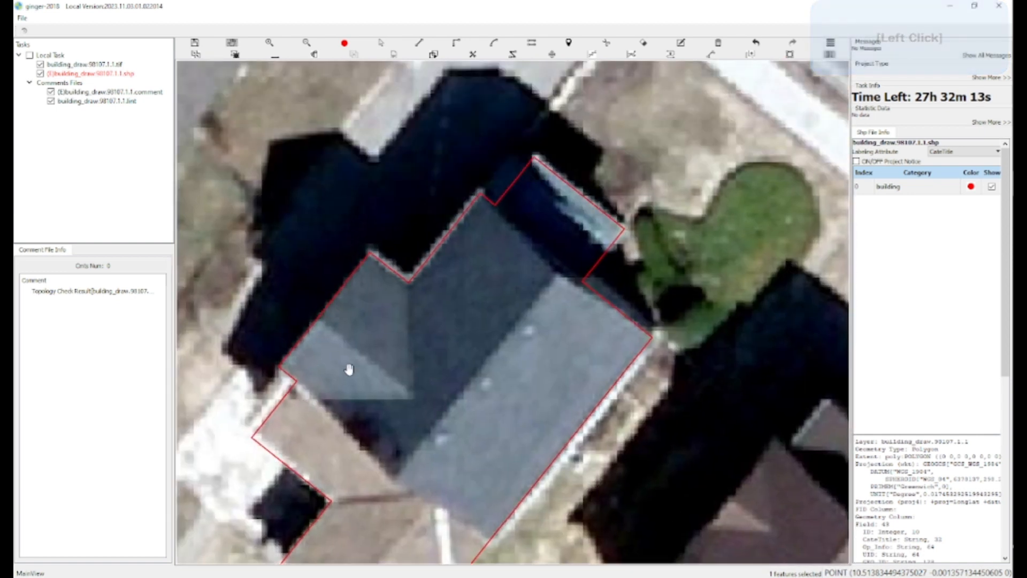
scroll(348, 367, down, 5)
drag(429, 370, 433, 348)
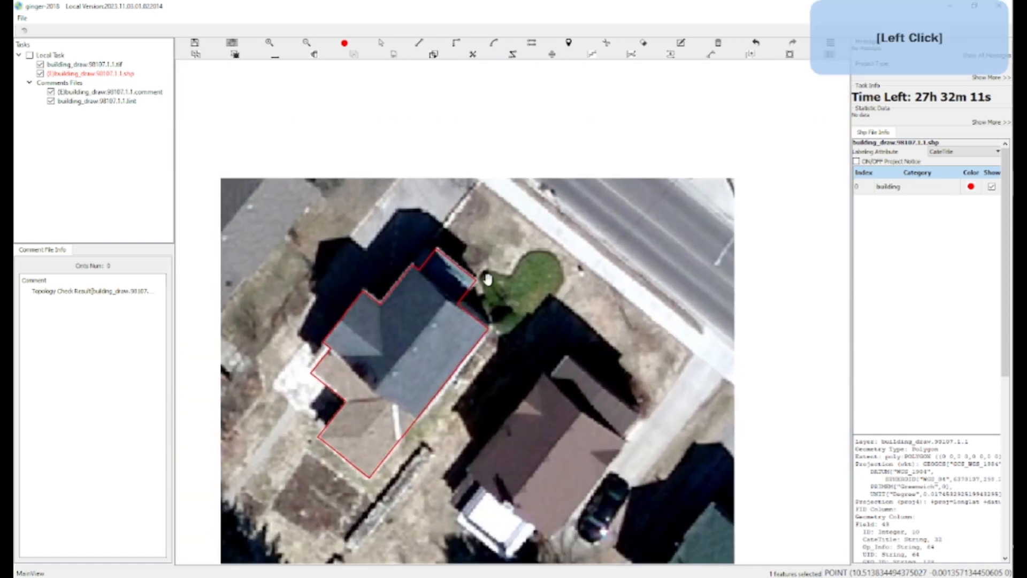
drag(488, 307, 382, 356)
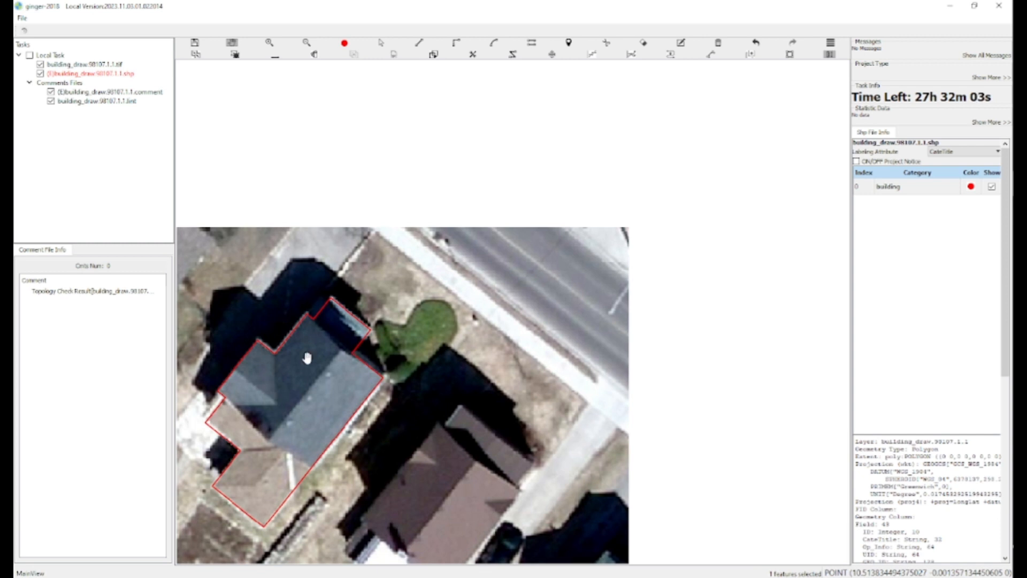
drag(307, 358, 295, 362)
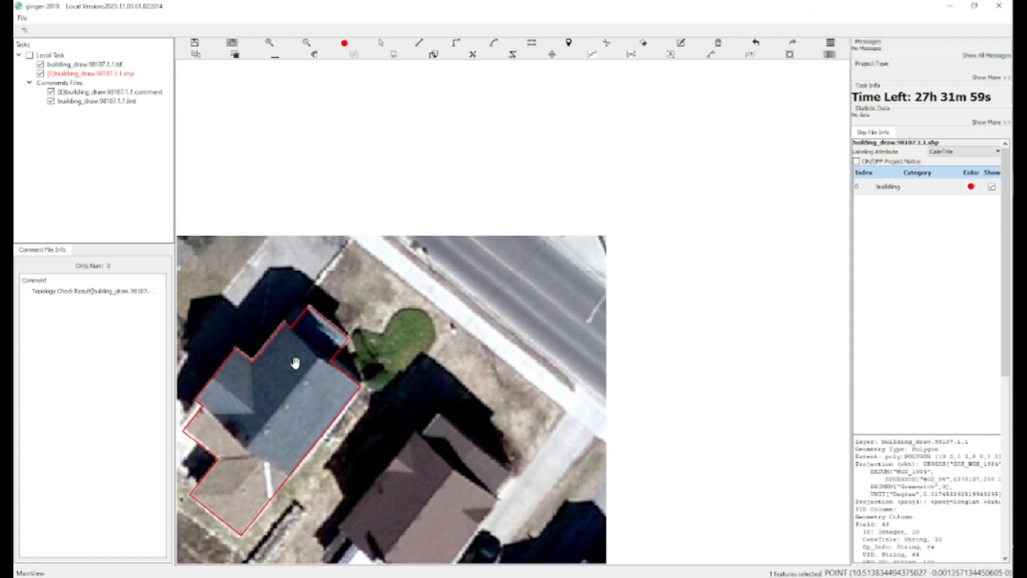
Step: Start the brown-roofed house's outline with the right-angle drawing tool, tracing its southeastern wall and the white annex's outer edges
key(w)
drag(383, 458, 348, 369)
key(f)
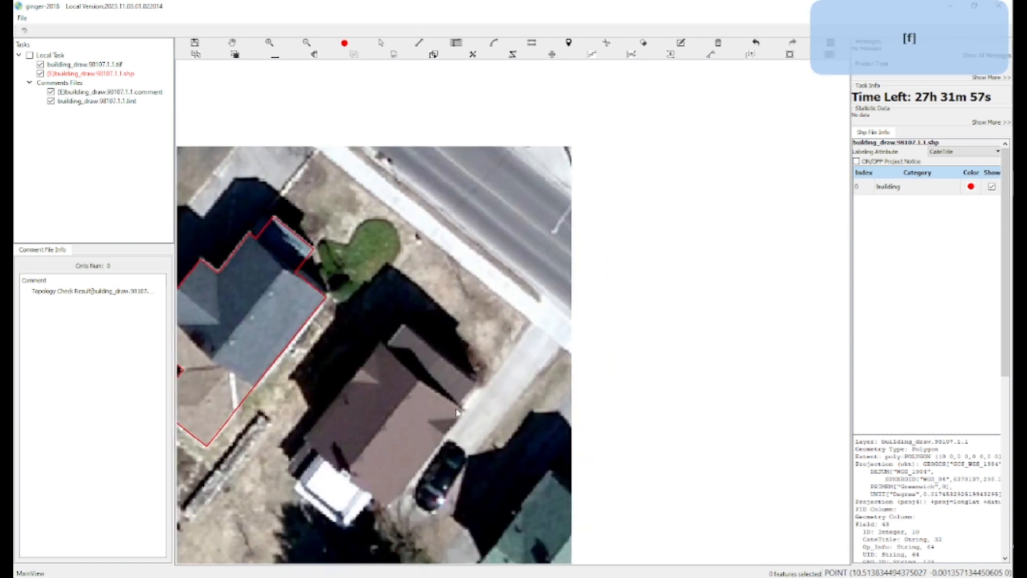
click(464, 409)
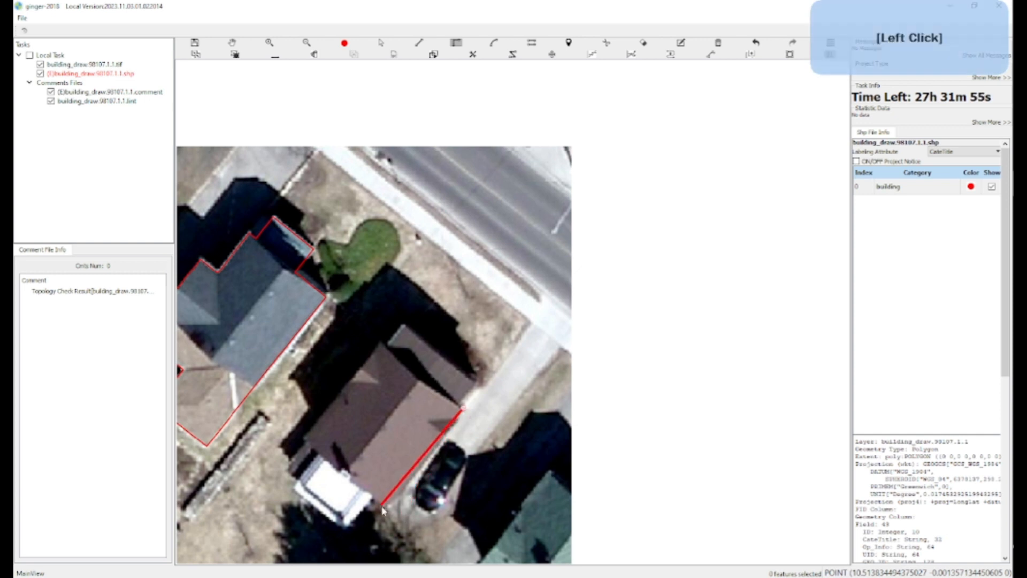
click(385, 508)
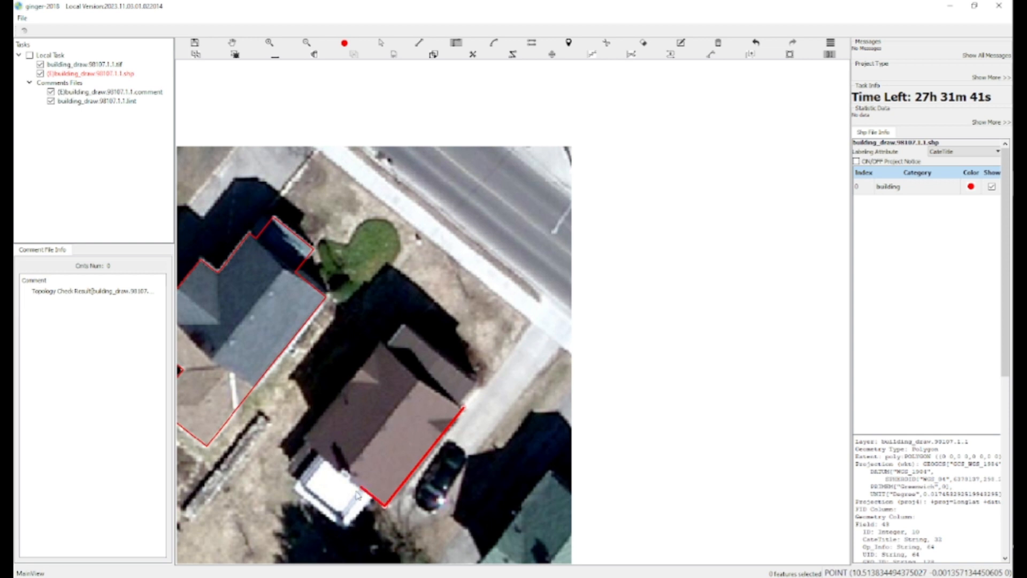
click(348, 531)
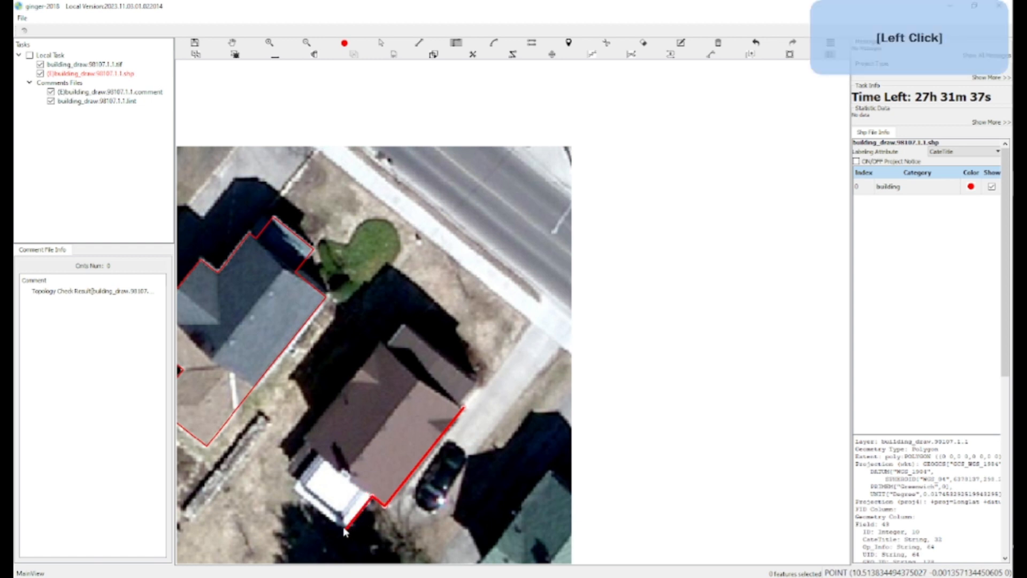
click(293, 485)
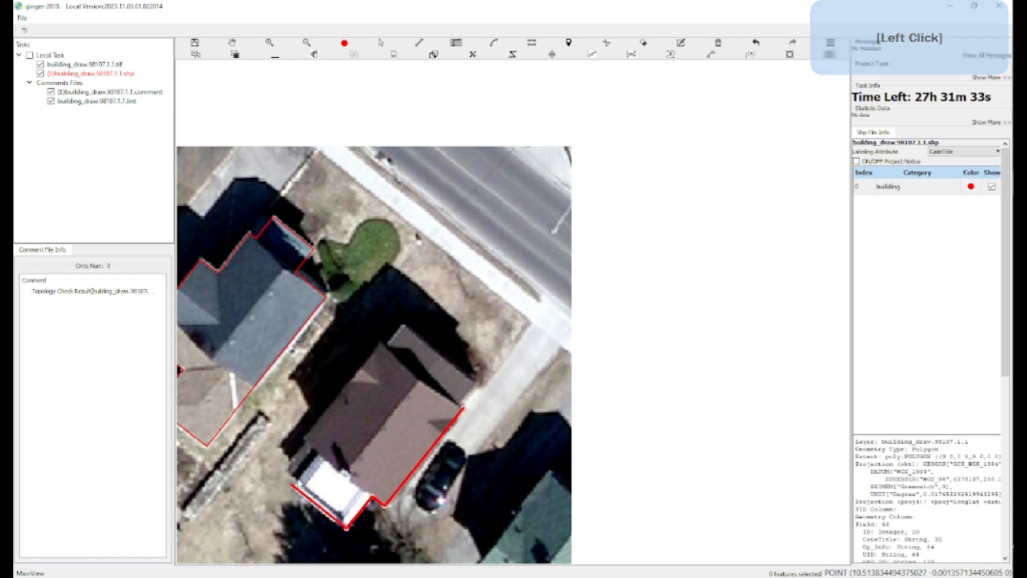
Step: Continue the outline around the annex's western corner and along the brown main roof's northwestern edge to its northern corner
scroll(302, 484, up, 1)
scroll(302, 485, up, 1)
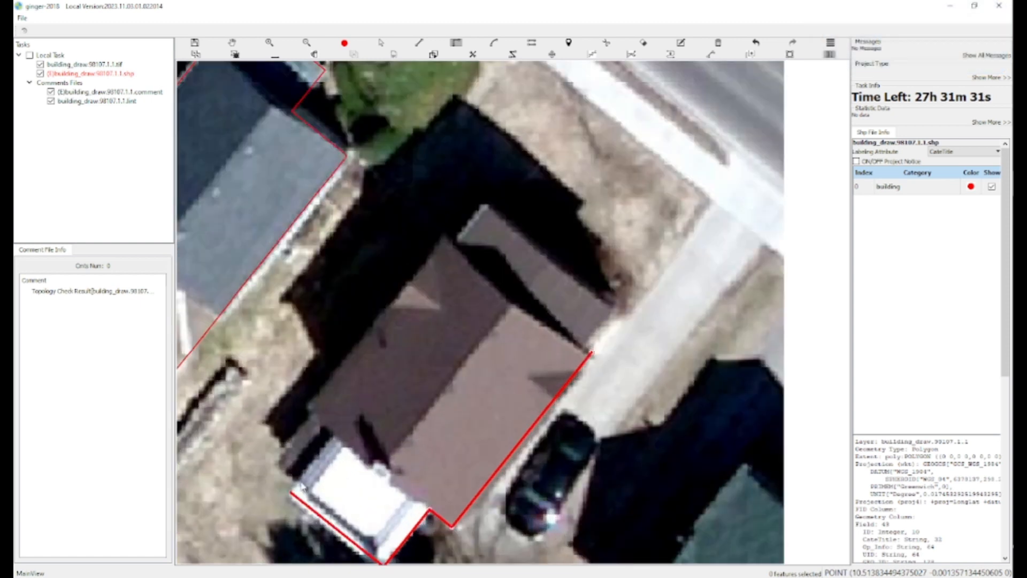
click(302, 485)
click(276, 461)
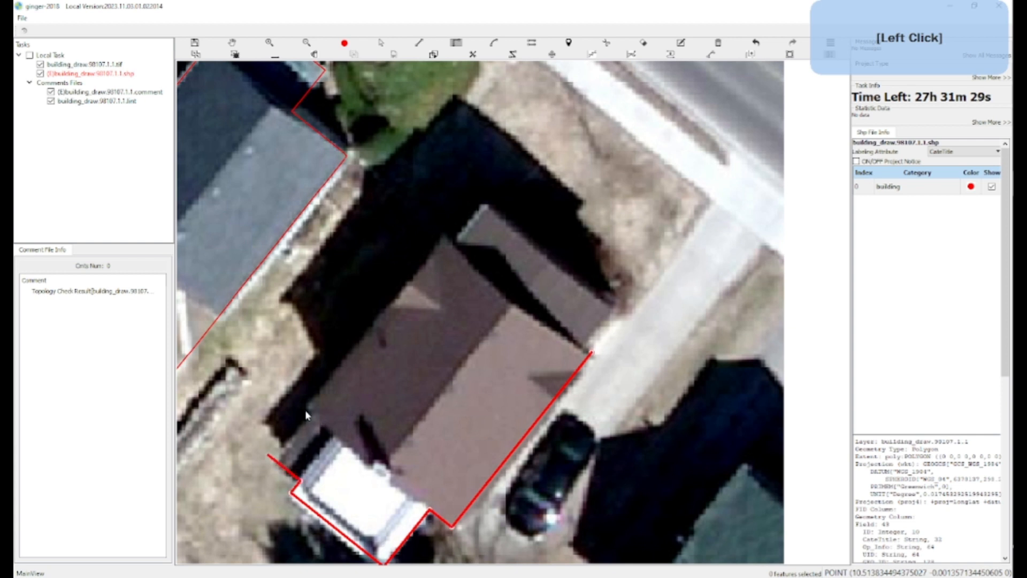
click(314, 416)
click(448, 234)
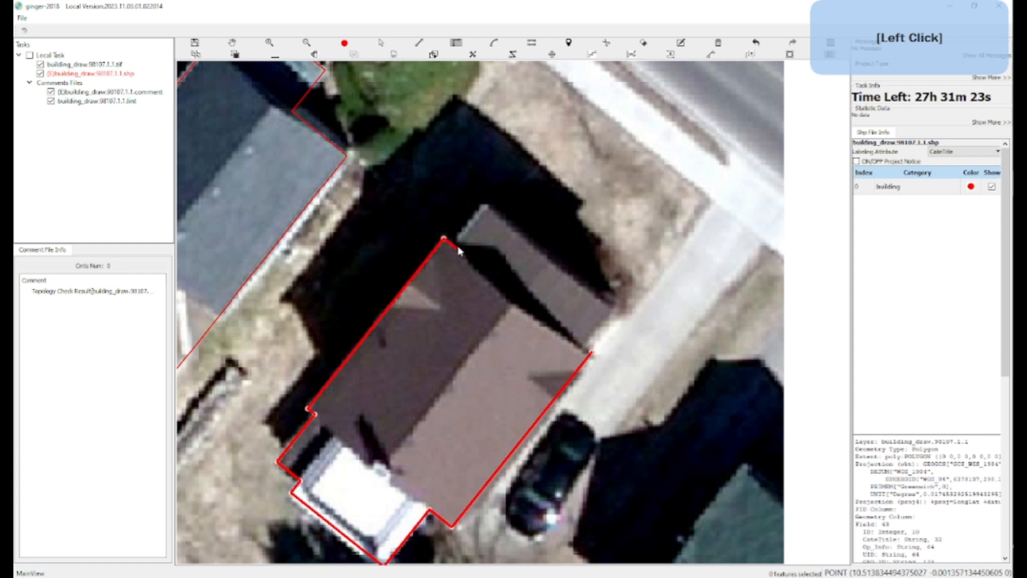
Step: Trace the brown house's northeastern extension and close the outline as a building polygon
click(456, 247)
click(489, 210)
click(611, 305)
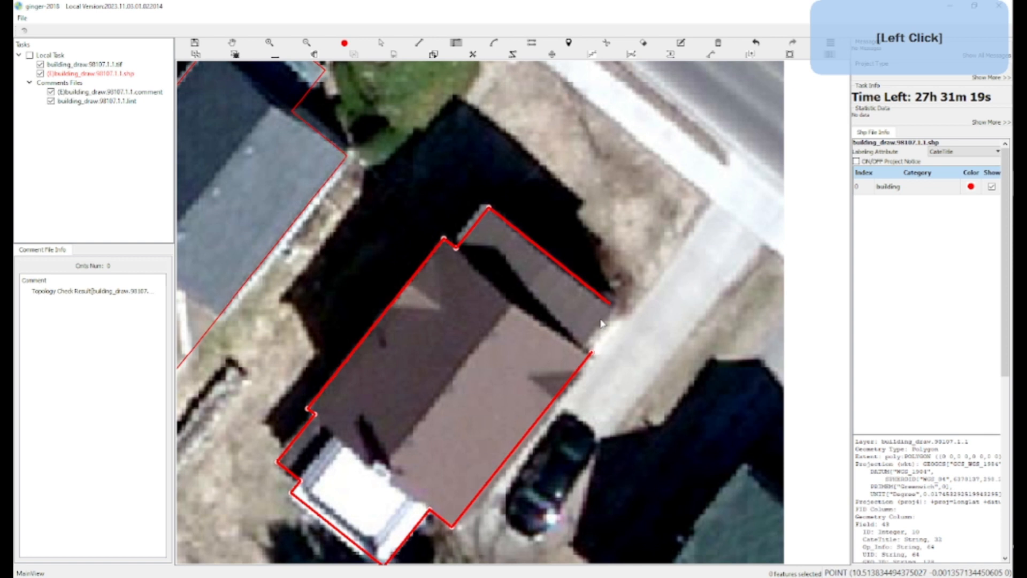
click(584, 346)
key(space)
Step: Examine the outlines of the brown-roofed and grey-roofed houses against the aerial image, both close up and in overview
key(w)
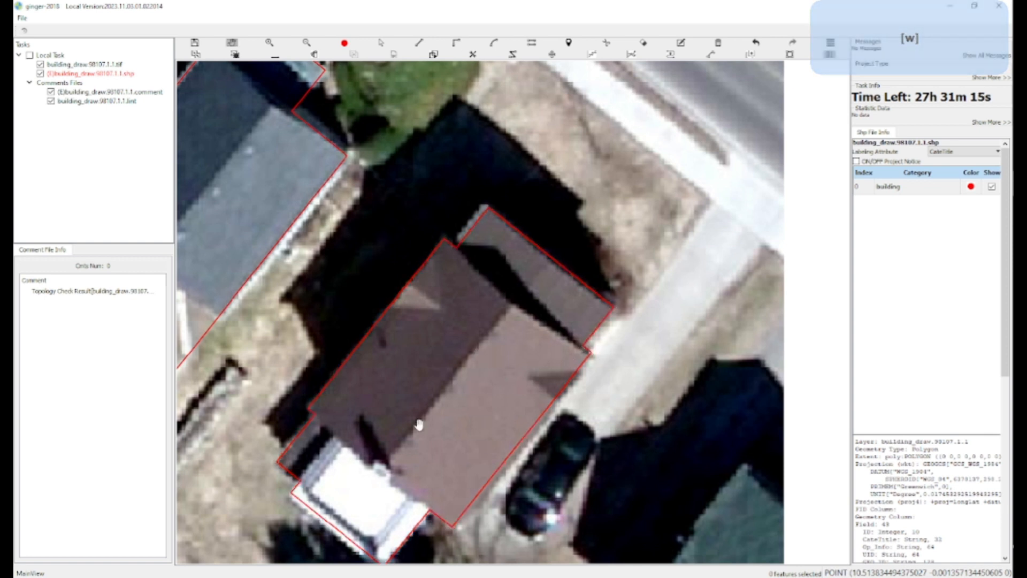
drag(466, 381, 492, 344)
scroll(492, 343, down, 1)
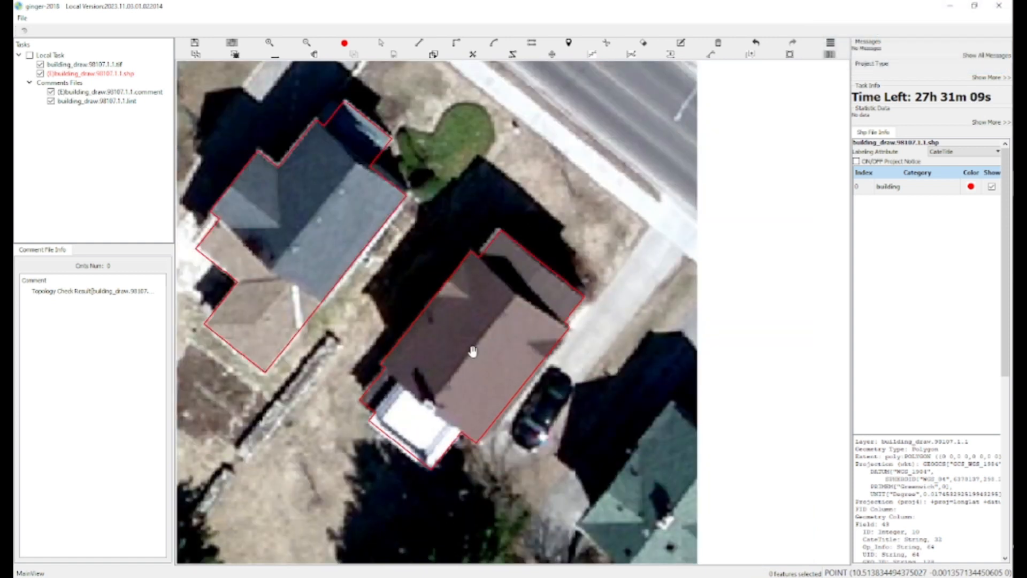
key(w)
drag(493, 318, 436, 379)
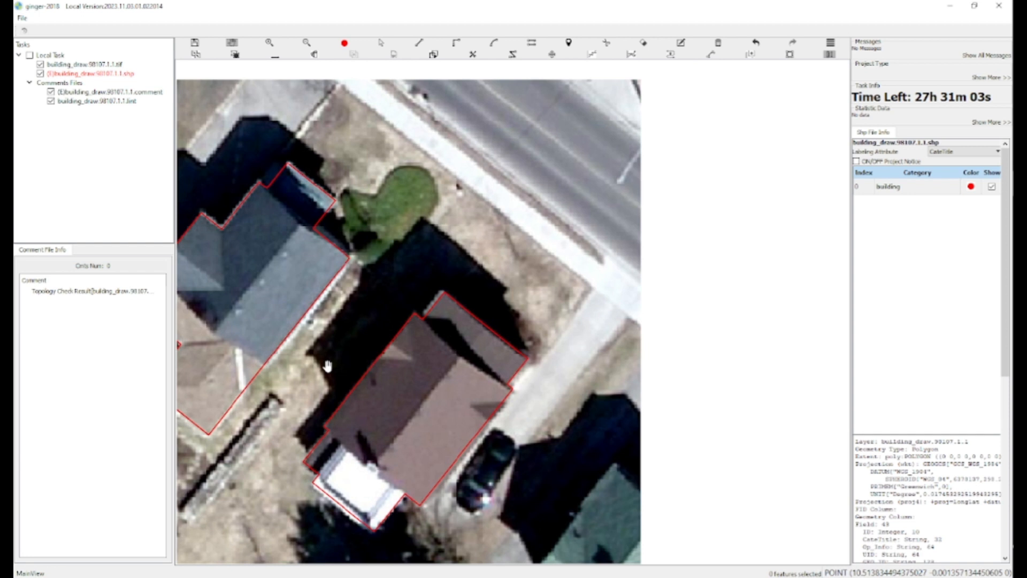
key(w)
drag(377, 115, 396, 227)
scroll(396, 229, down, 2)
key(w)
drag(316, 219, 378, 289)
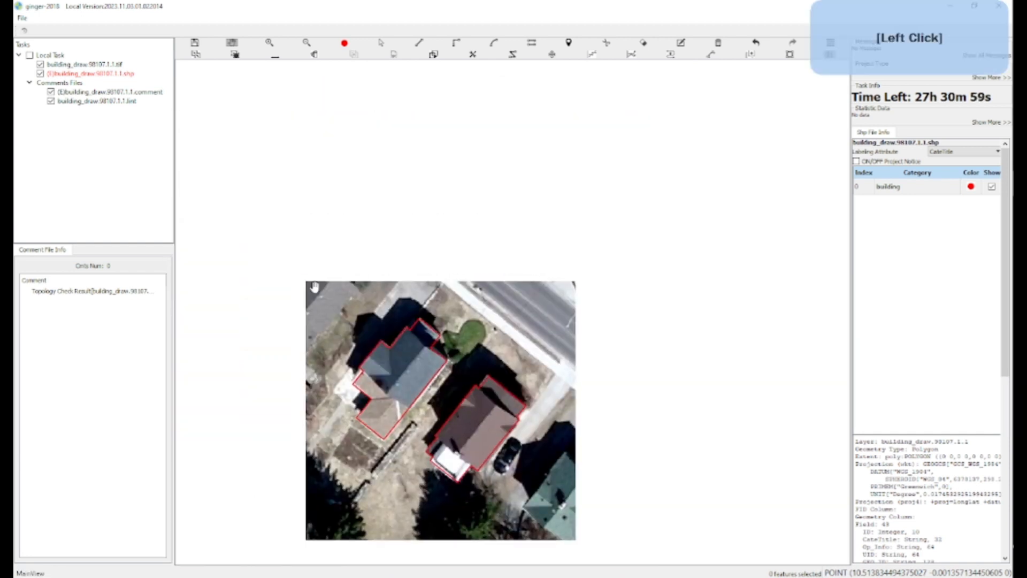
scroll(378, 289, down, 1)
scroll(348, 267, up, 4)
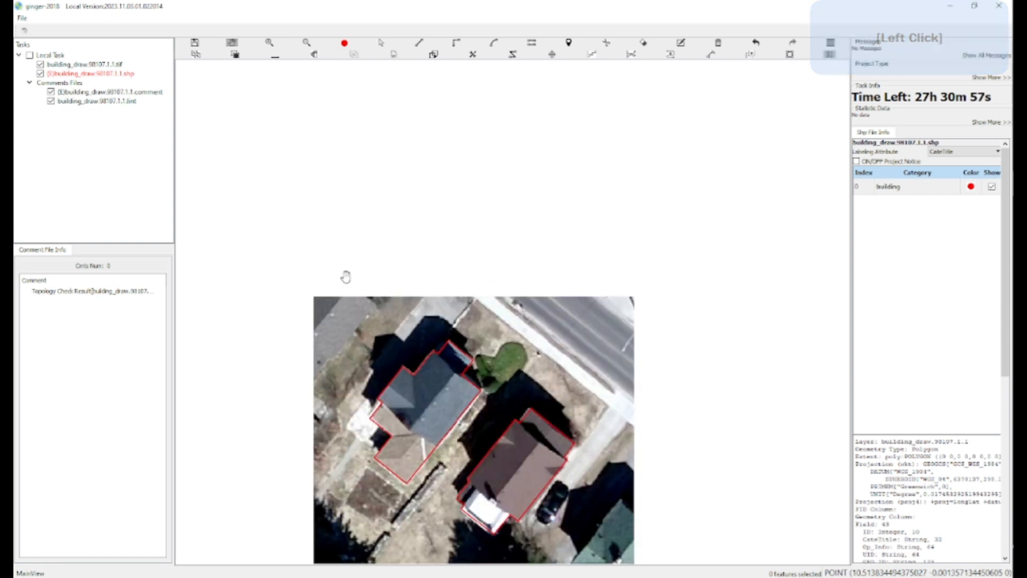
Step: Start outlining the green lawn patch between the houses and the road with the arc drawing tool, tracing its rounded northeastern end
drag(402, 326, 278, 241)
key(w)
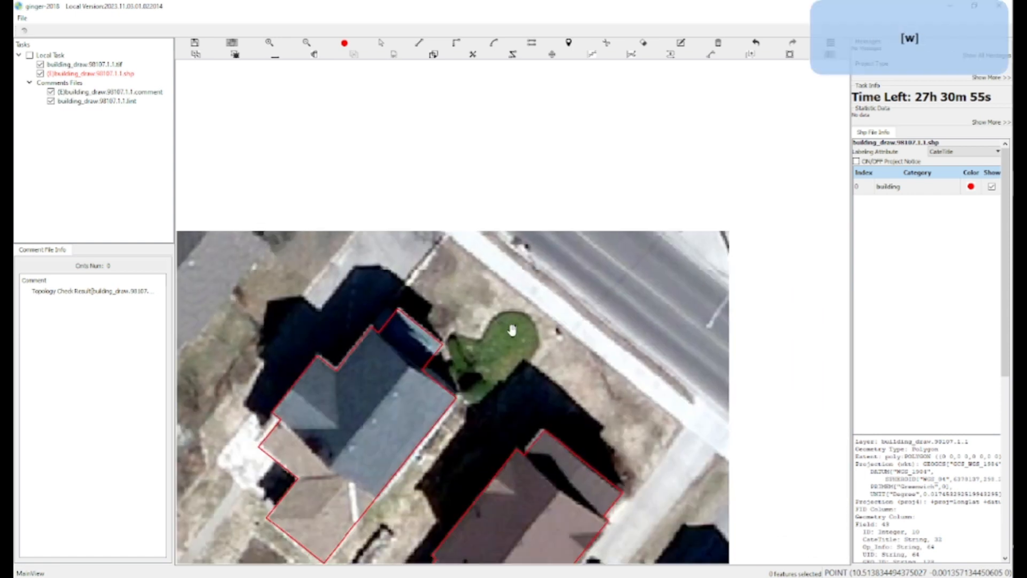
scroll(523, 337, up, 1)
scroll(523, 337, up, 1)
drag(523, 337, 485, 330)
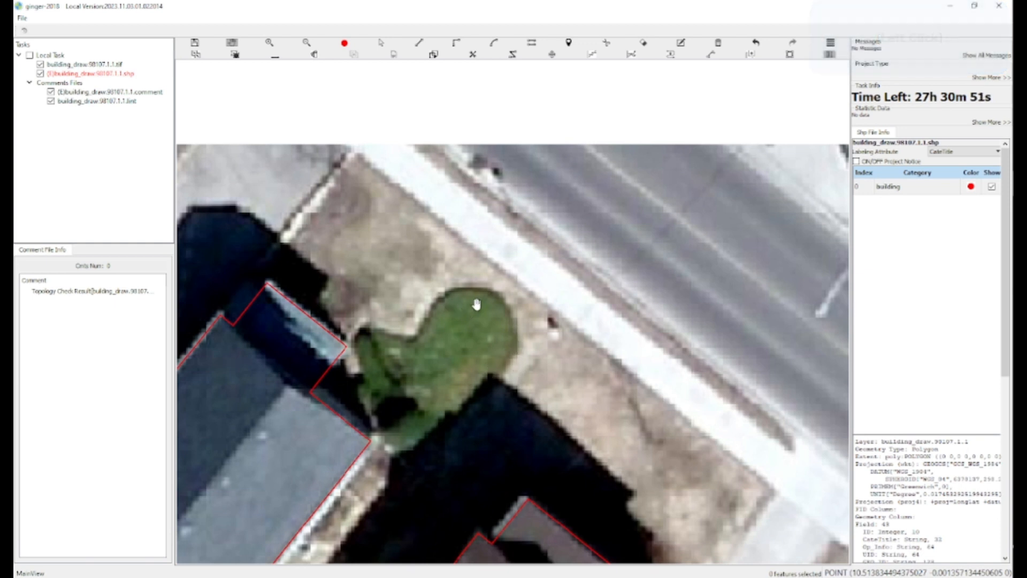
key(g)
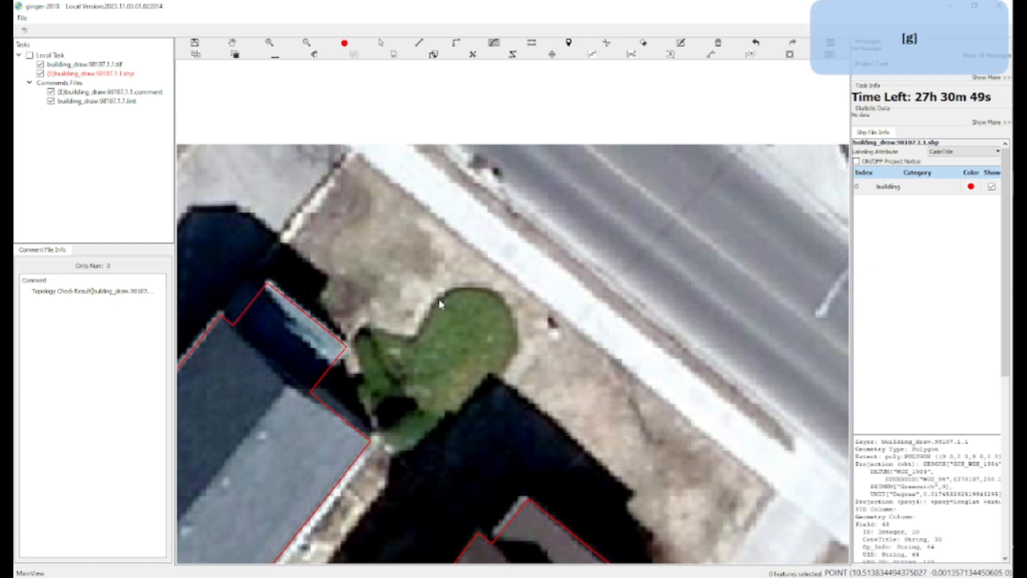
click(439, 302)
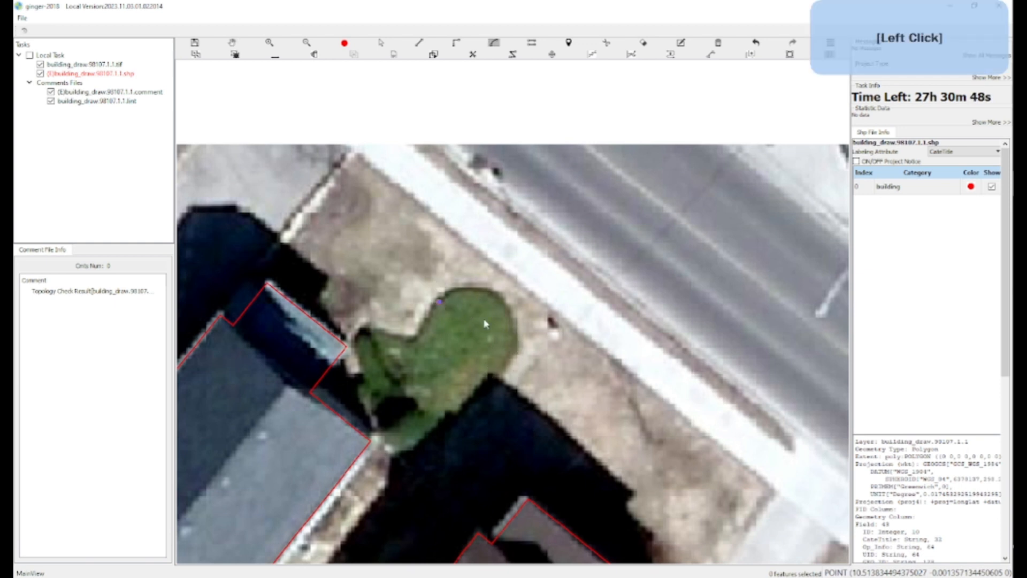
click(515, 357)
click(507, 309)
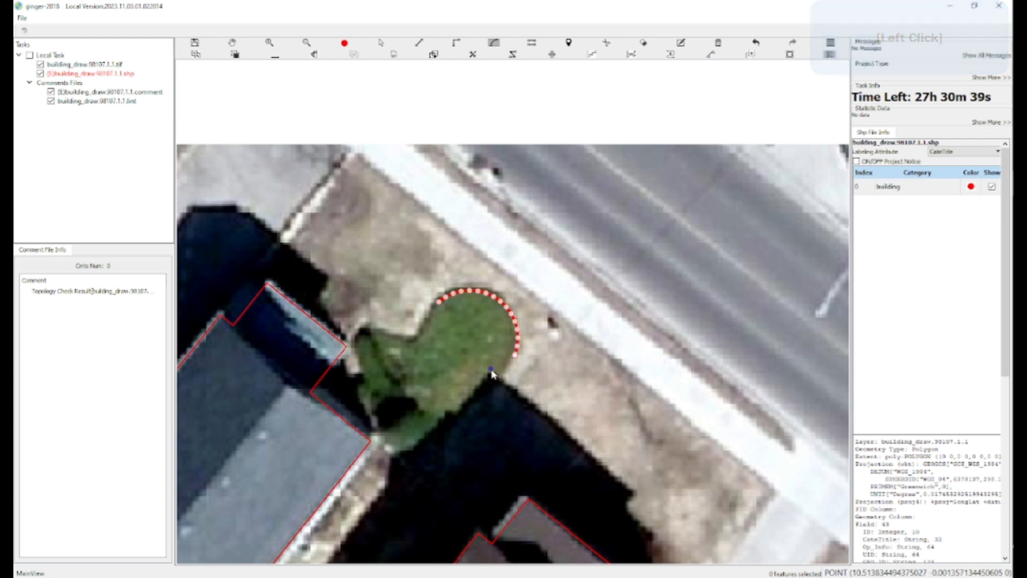
Step: Continue the lawn outline with straight segments along its shaded southeastern side
key(s)
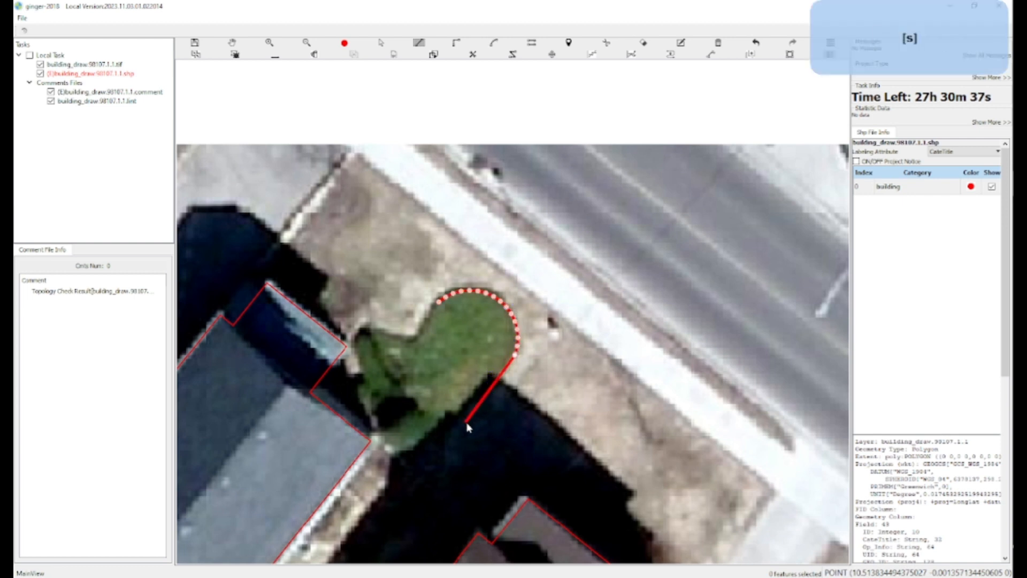
click(466, 422)
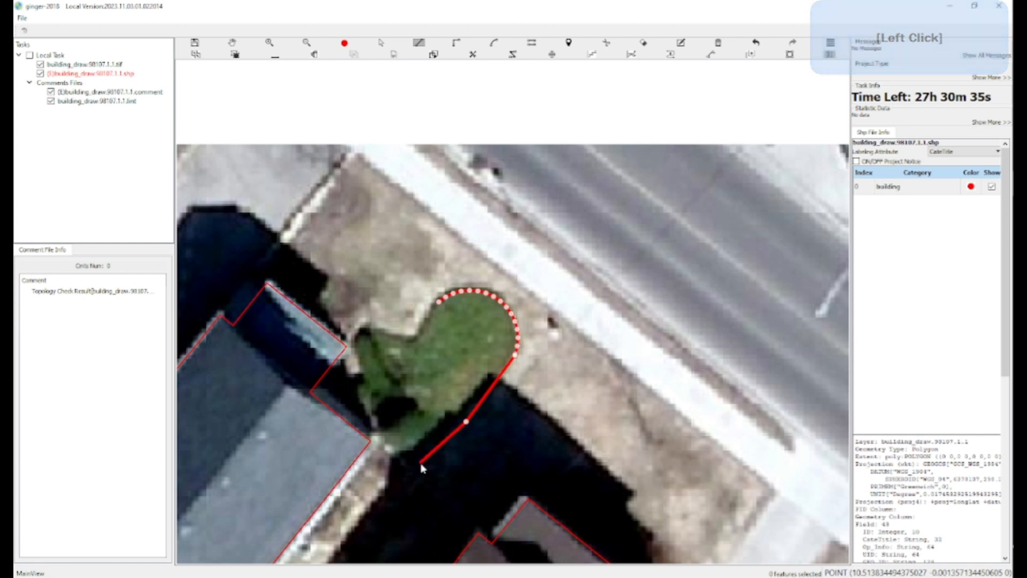
click(431, 471)
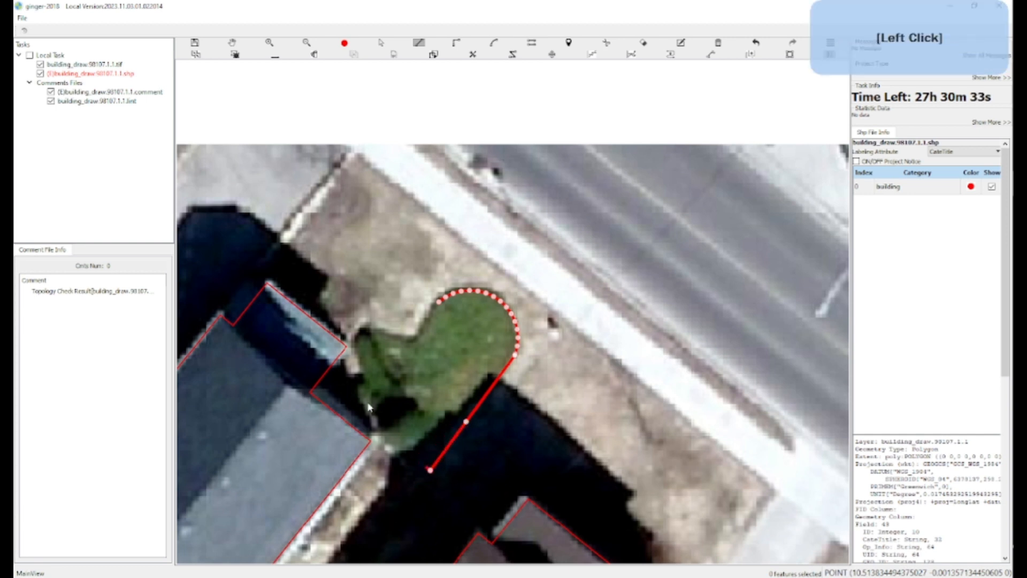
Step: Trace the lawn's curved southwestern and western sides with arc segments, around the northwestern tip toward the notch
key(g)
click(367, 380)
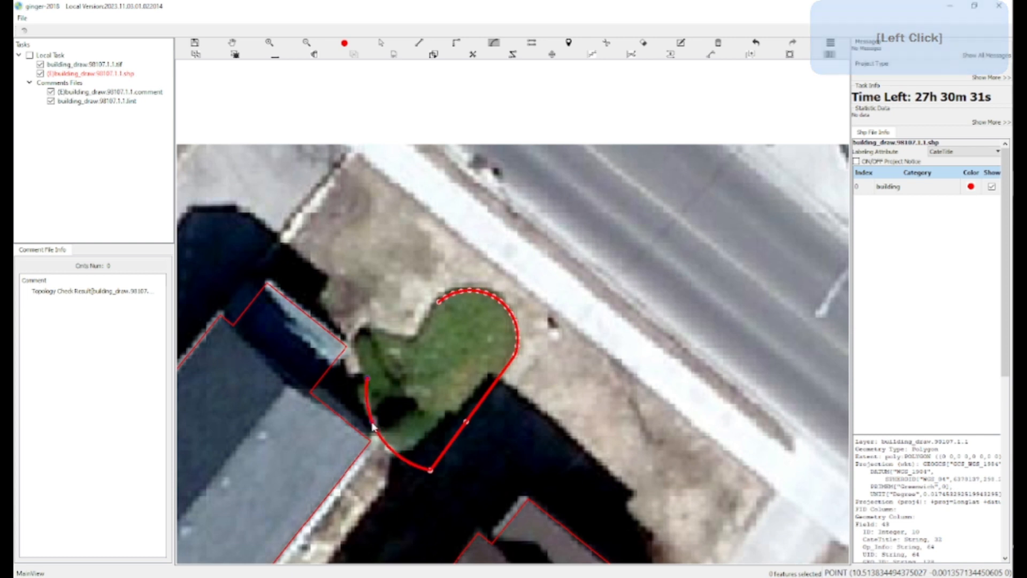
click(355, 338)
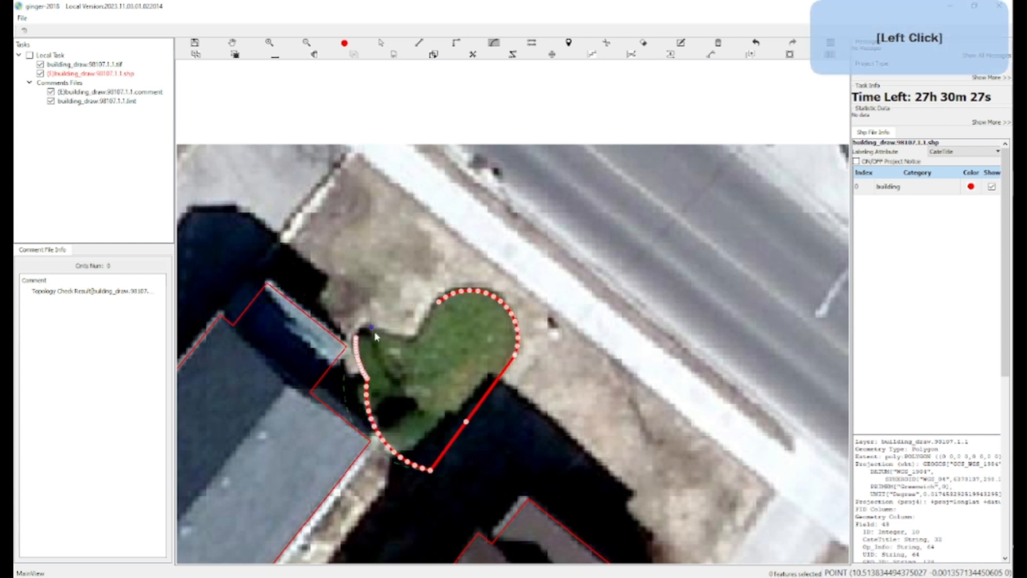
click(377, 331)
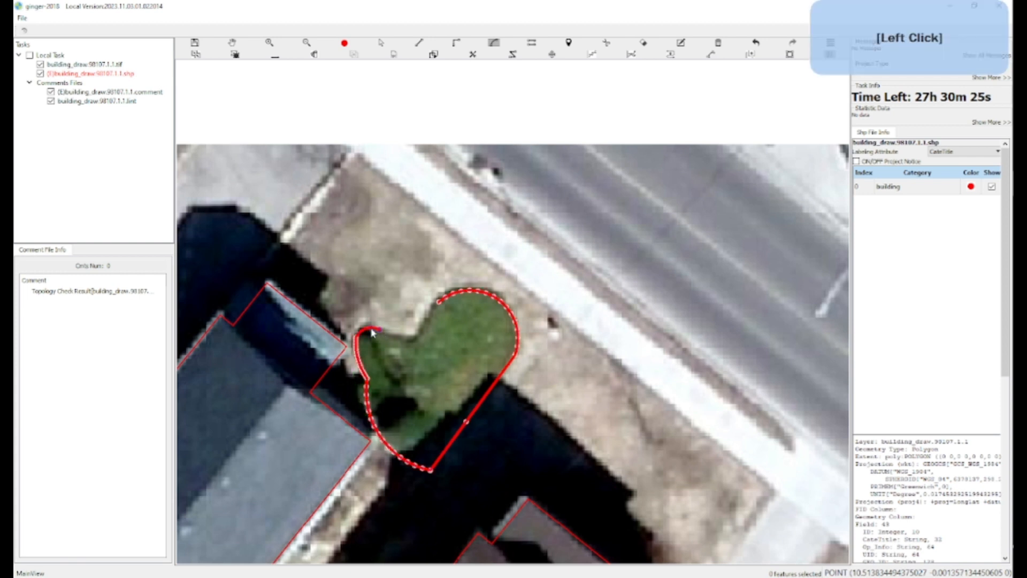
click(407, 339)
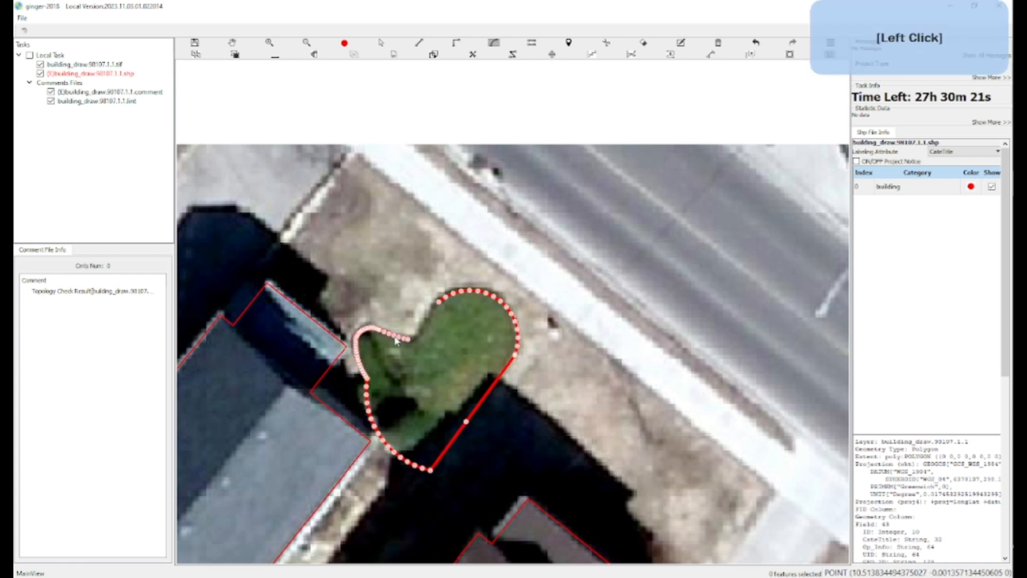
Step: Trace arcs through the lawn's notch back to the outline's starting point and close the polygon
scroll(422, 338, up, 3)
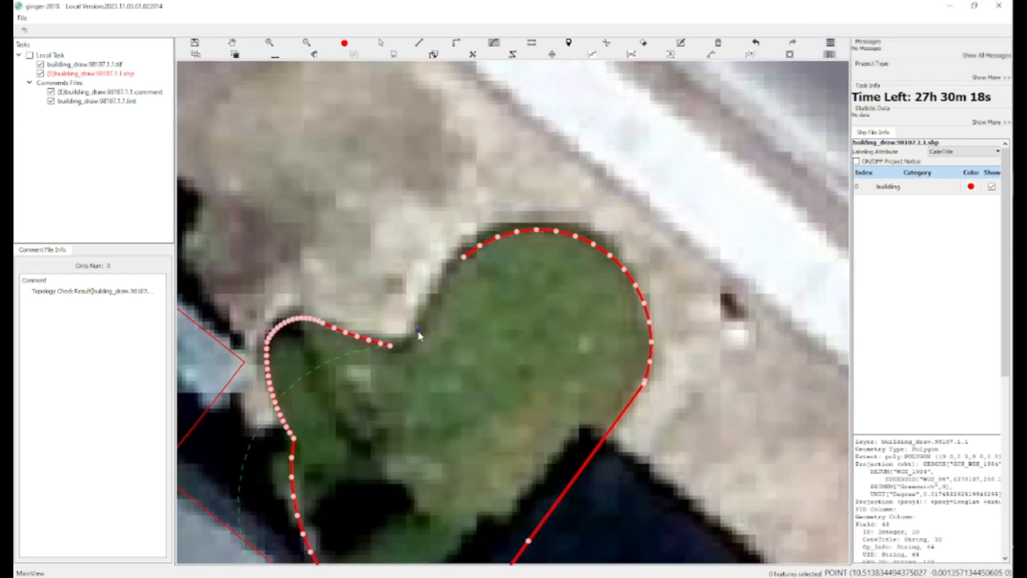
click(417, 338)
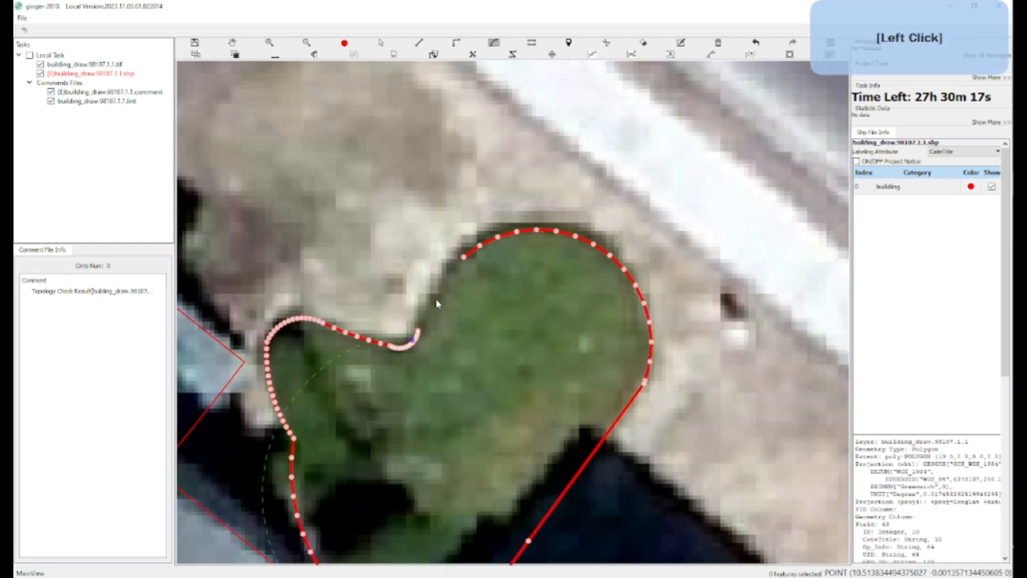
click(457, 269)
key(space)
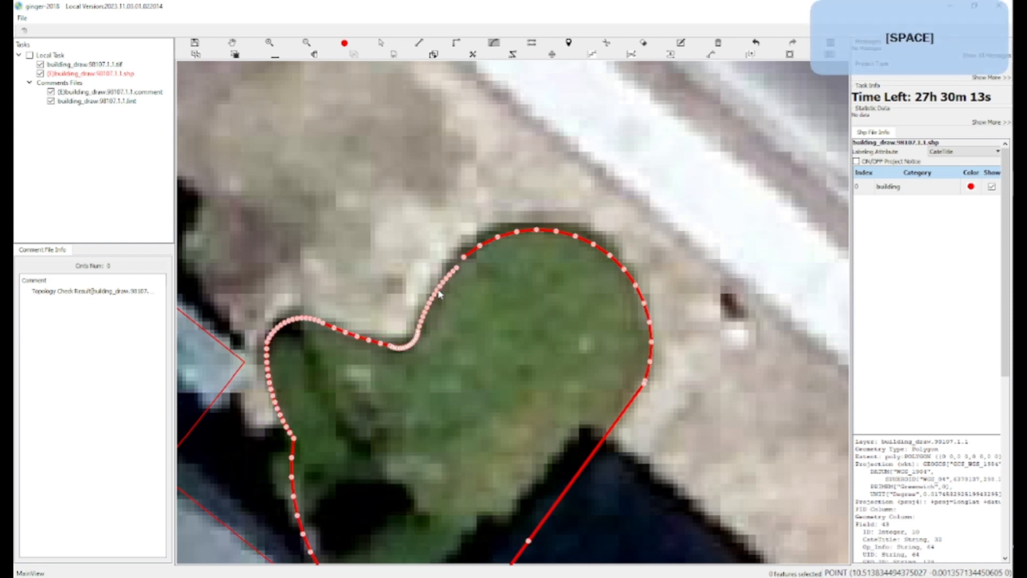
scroll(439, 294, down, 3)
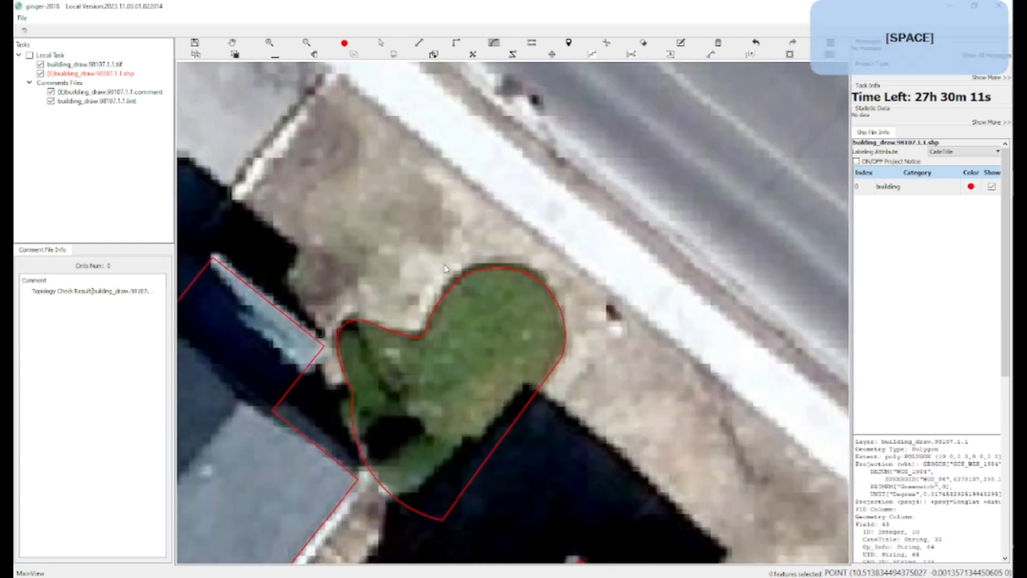
Step: Select the lawn polygon and examine its vertices at the closing point and around the whole curved outline
scroll(466, 297, up, 3)
click(458, 300)
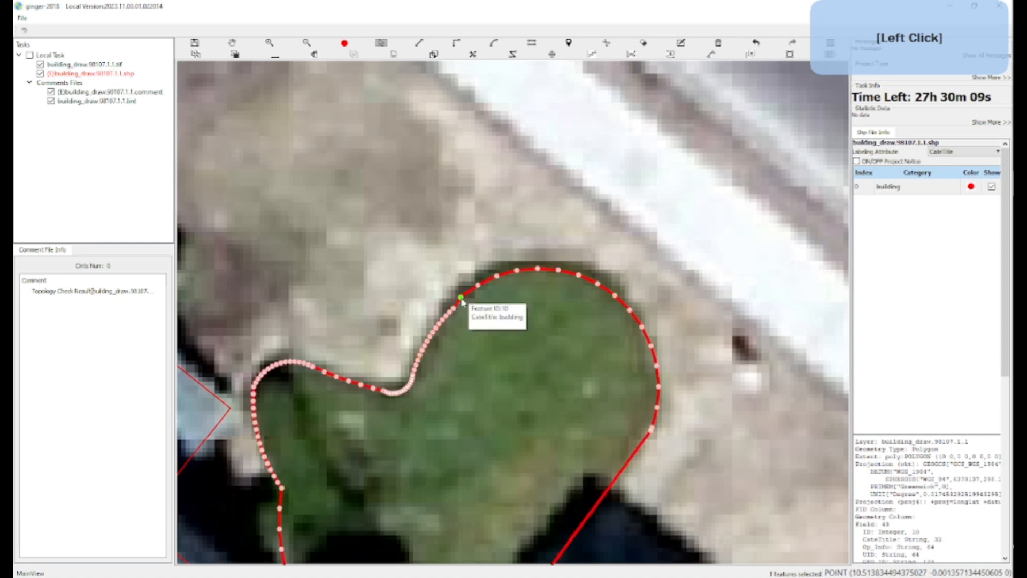
key(2)
scroll(474, 301, down, 3)
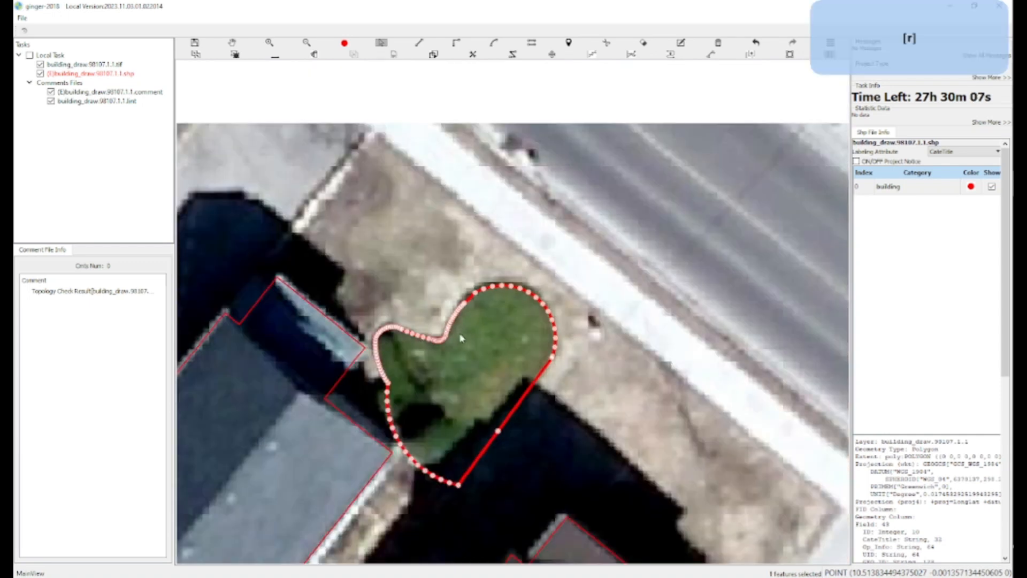
key(a)
click(466, 373)
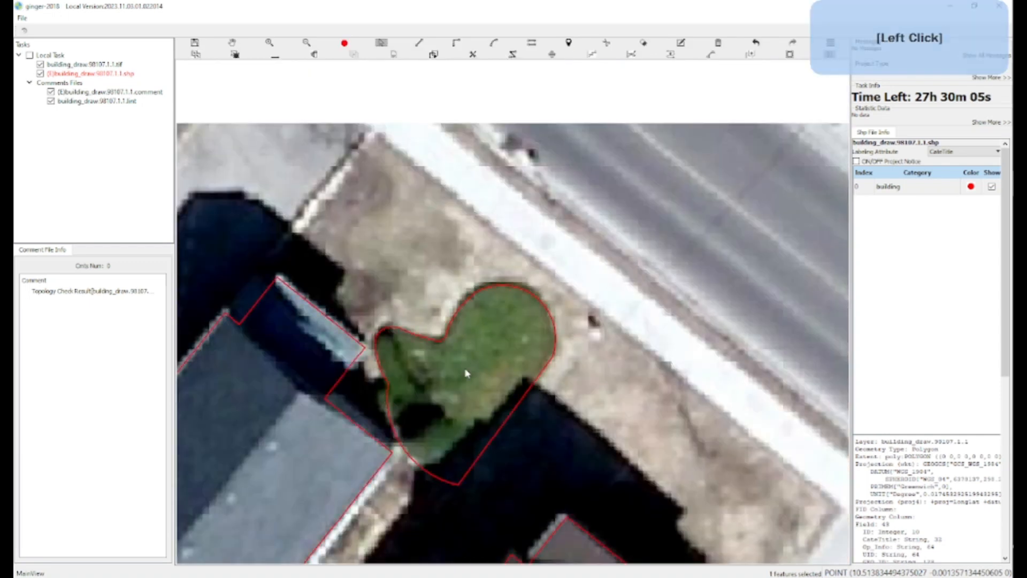
key(r)
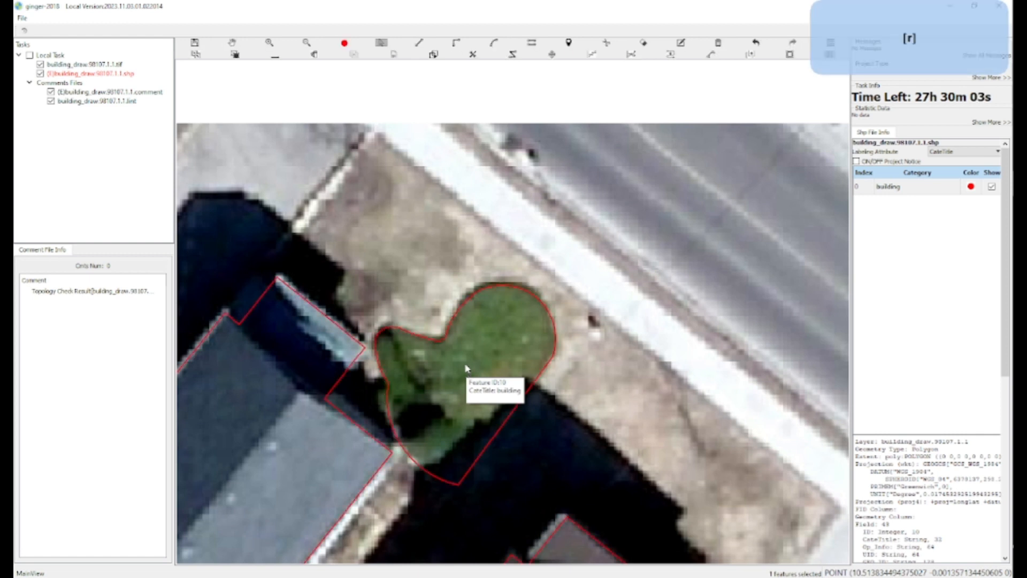
scroll(466, 368, down, 3)
click(438, 336)
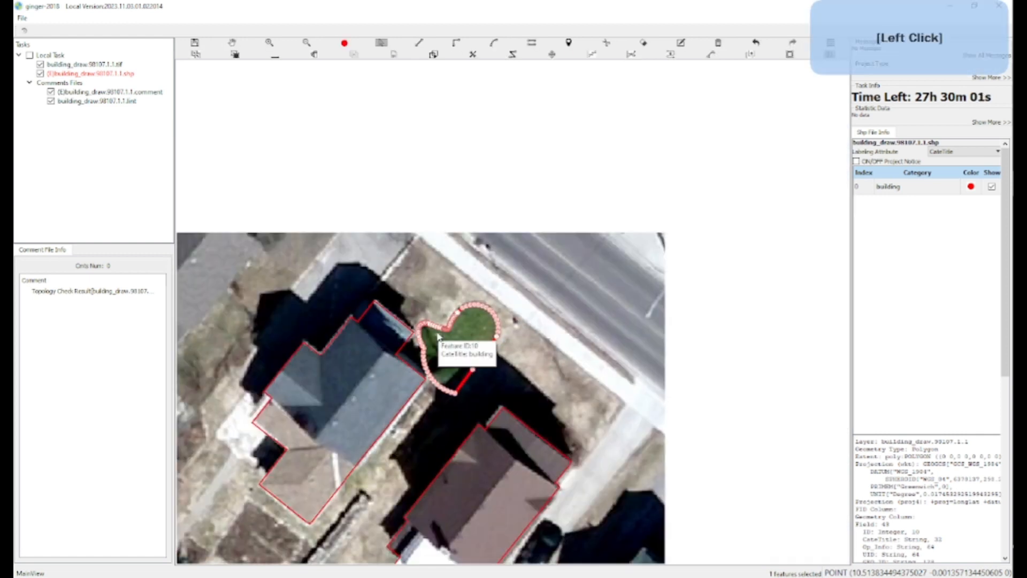
Step: Draw a test polygon at the house's northwestern edge from one bulging arc and straight closing segments over the roof
scroll(312, 353, up, 4)
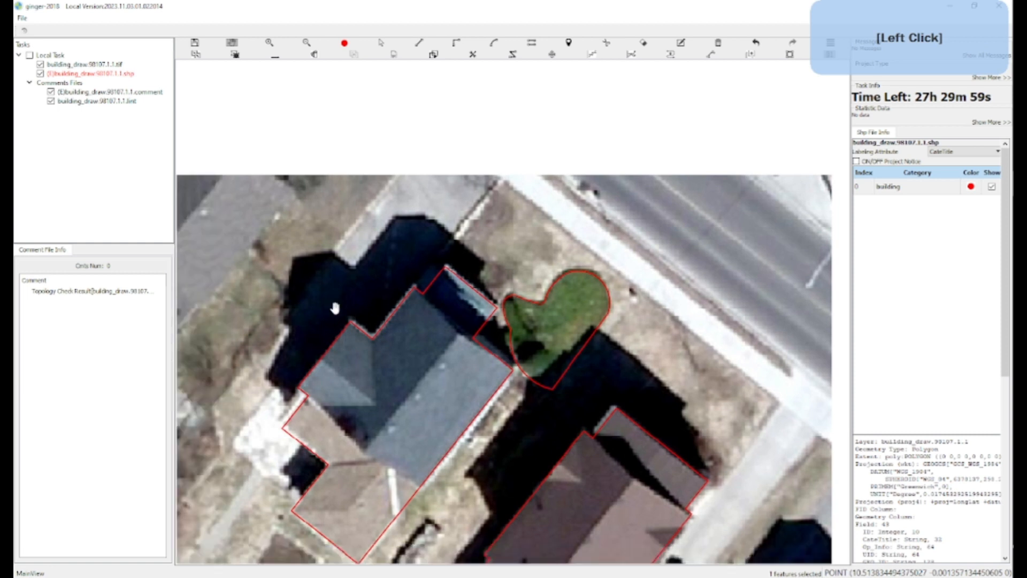
scroll(321, 327, up, 2)
key(g)
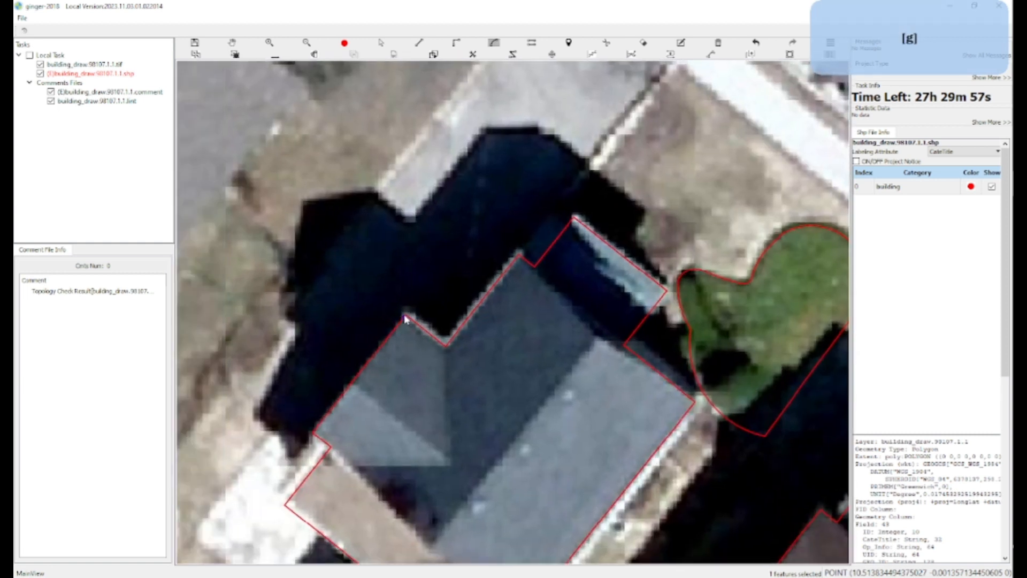
click(405, 317)
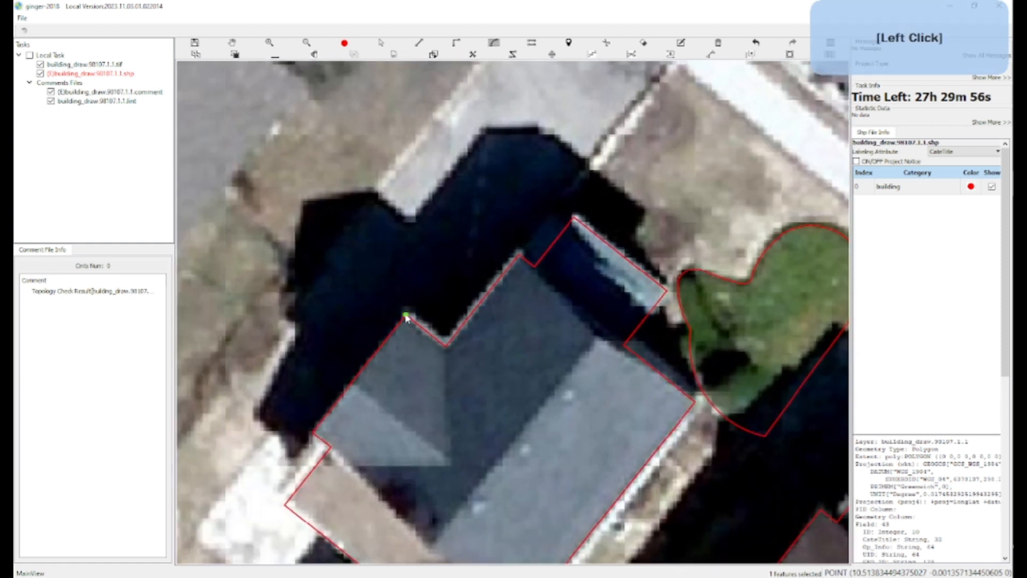
click(311, 428)
click(276, 383)
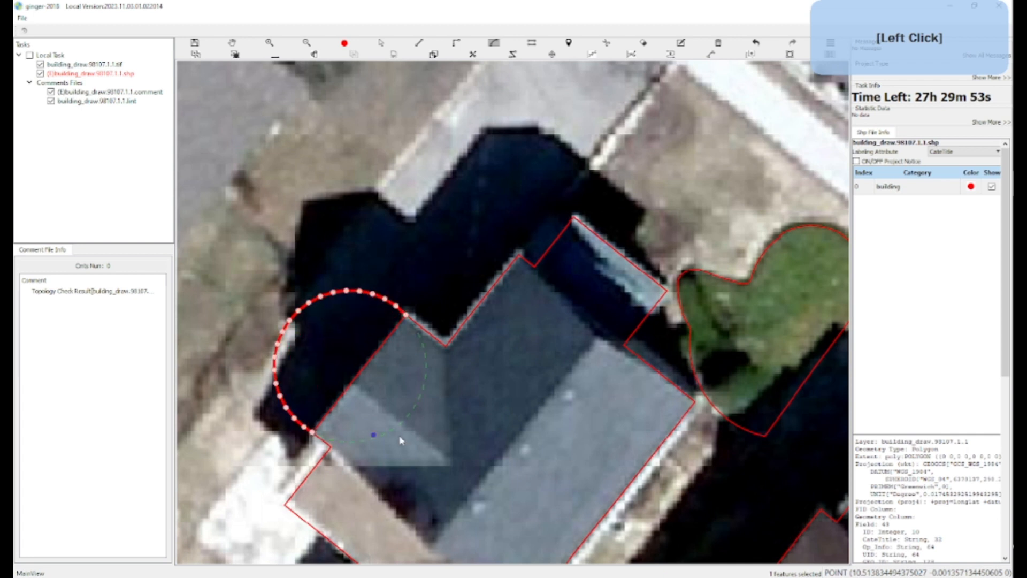
key(s)
click(418, 385)
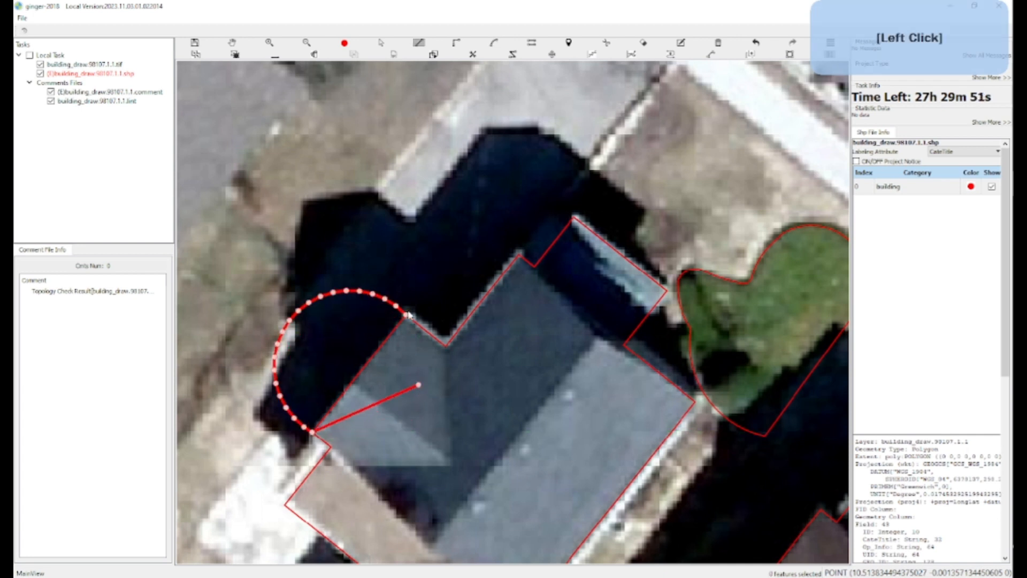
key(space)
Step: Draw a full circle with the arc tool in the blank area above the aerial image
key(w)
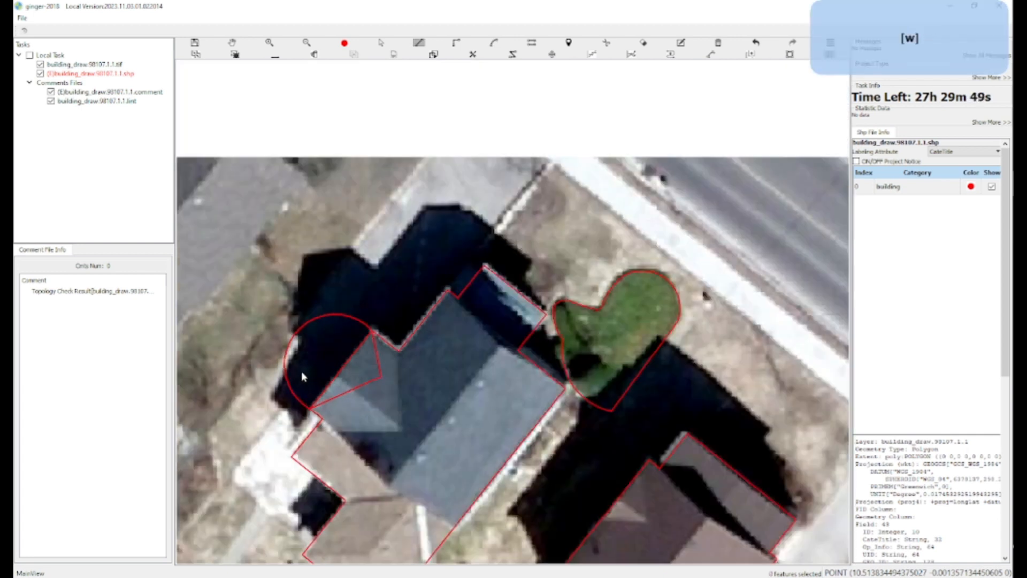
drag(266, 273, 295, 329)
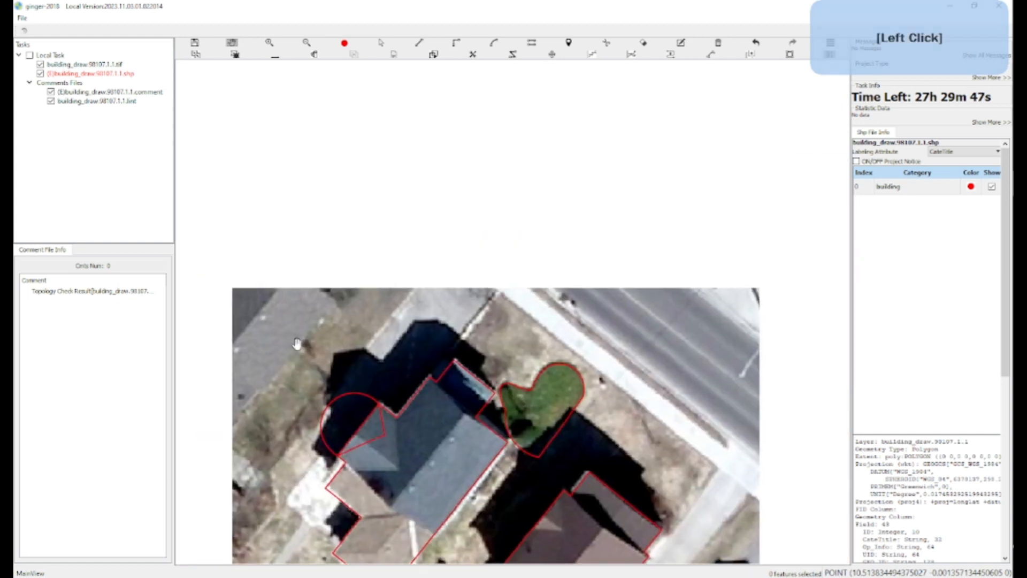
drag(381, 298, 341, 288)
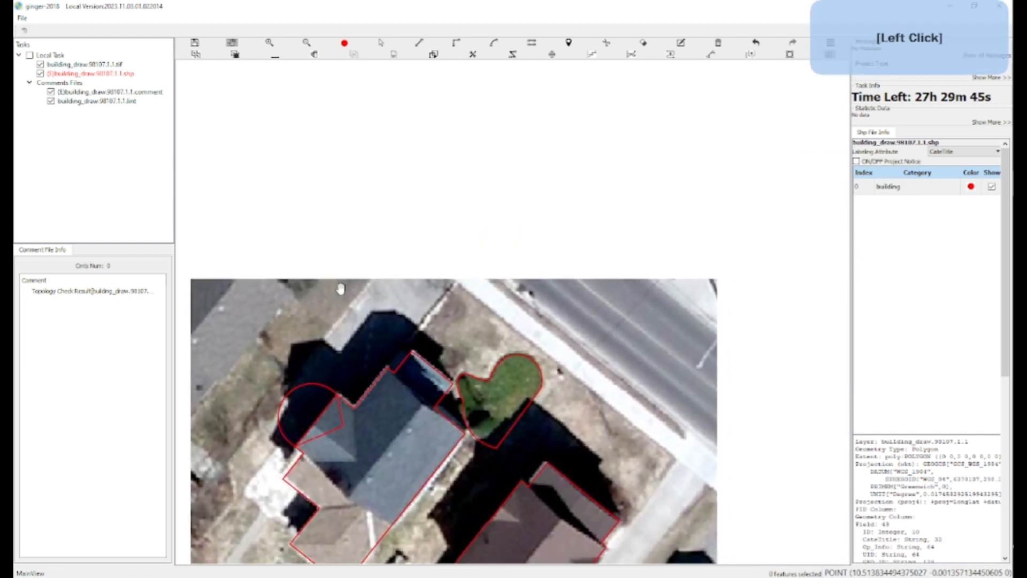
key(g)
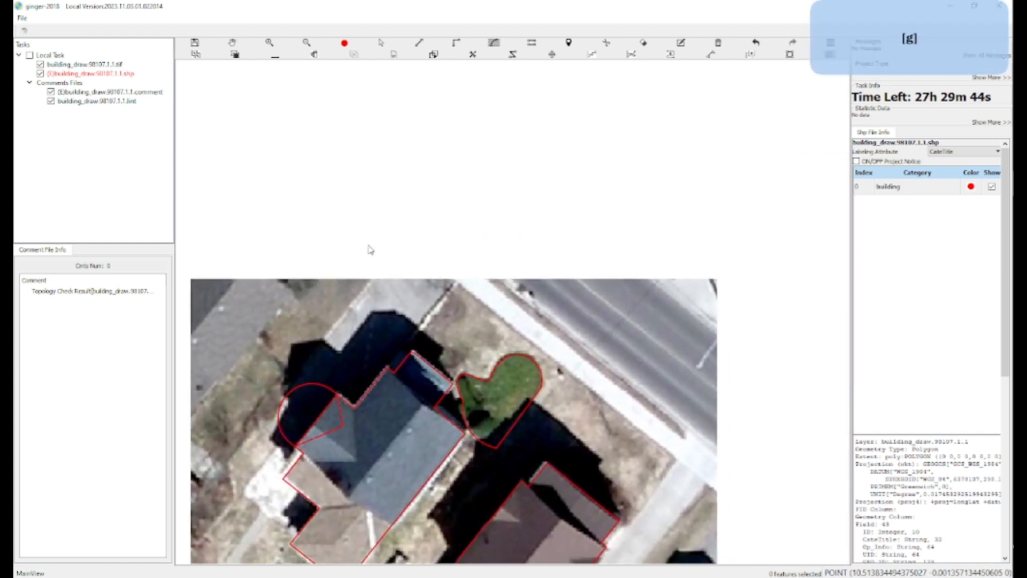
click(347, 188)
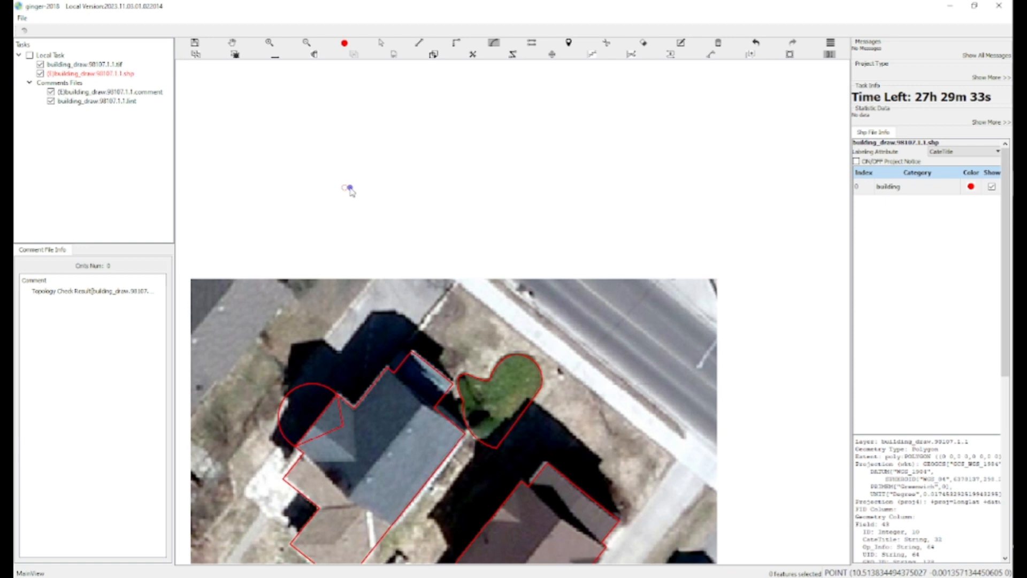
click(349, 189)
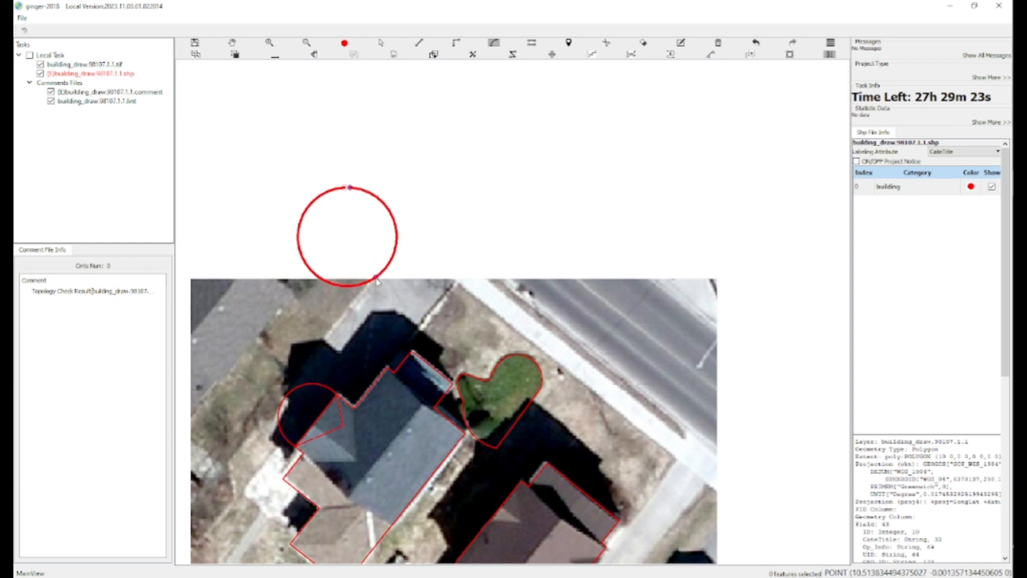
click(377, 280)
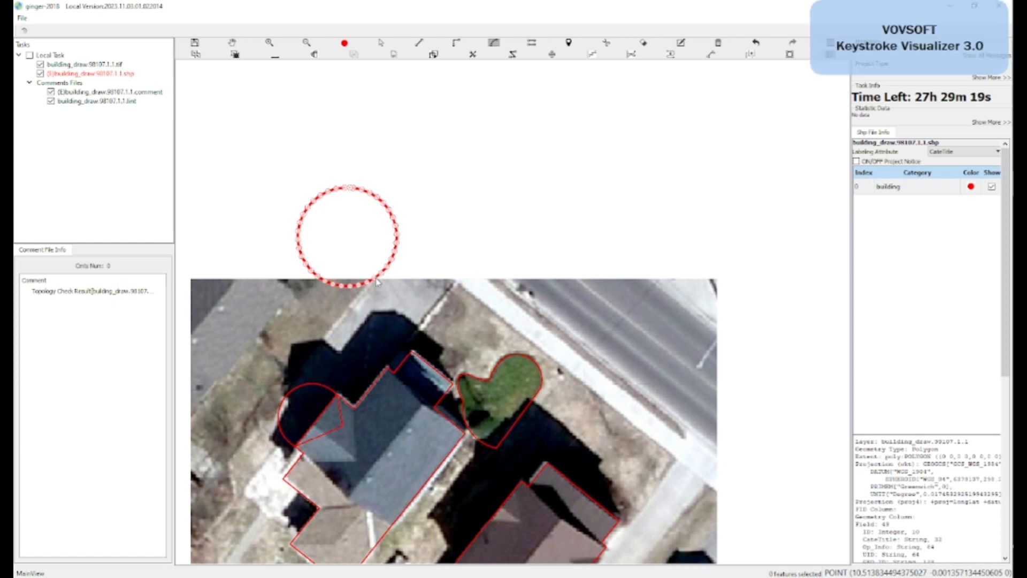
key(space)
Step: Select the arc-drawn circle and move it up and to the left, clear of the aerial image
key(s)
click(348, 251)
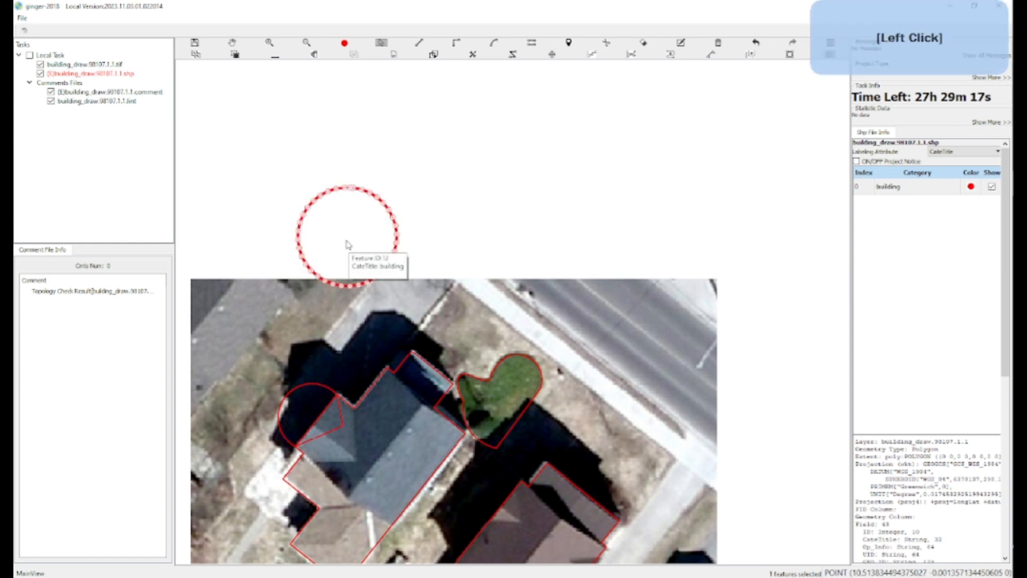
drag(346, 243, 325, 206)
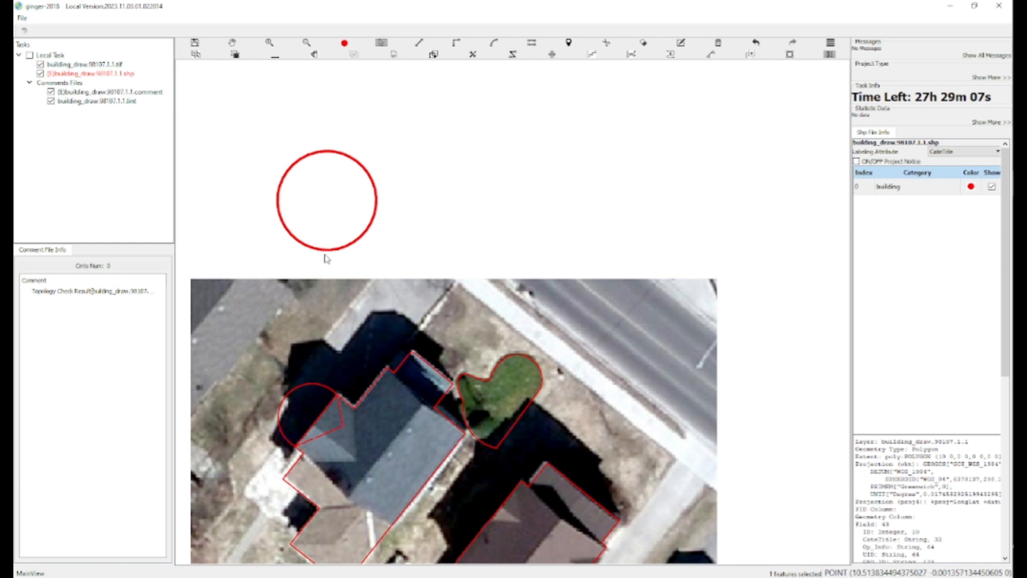
key(space)
Step: Draw a second circle of similar size with the Circle tool, overlapping the right edge of the arc-drawn circle
drag(425, 222, 409, 247)
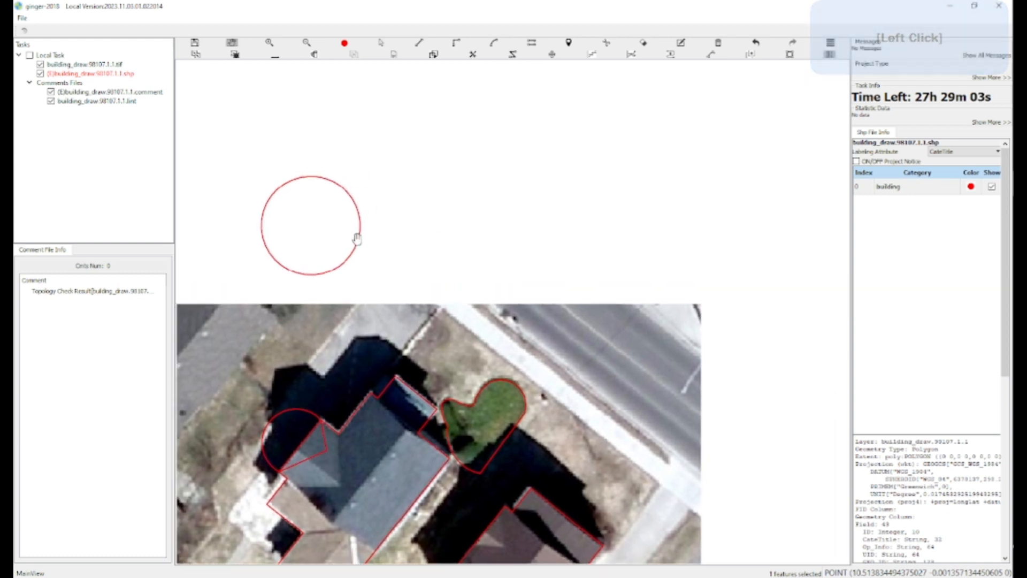
key(w)
drag(406, 251, 331, 239)
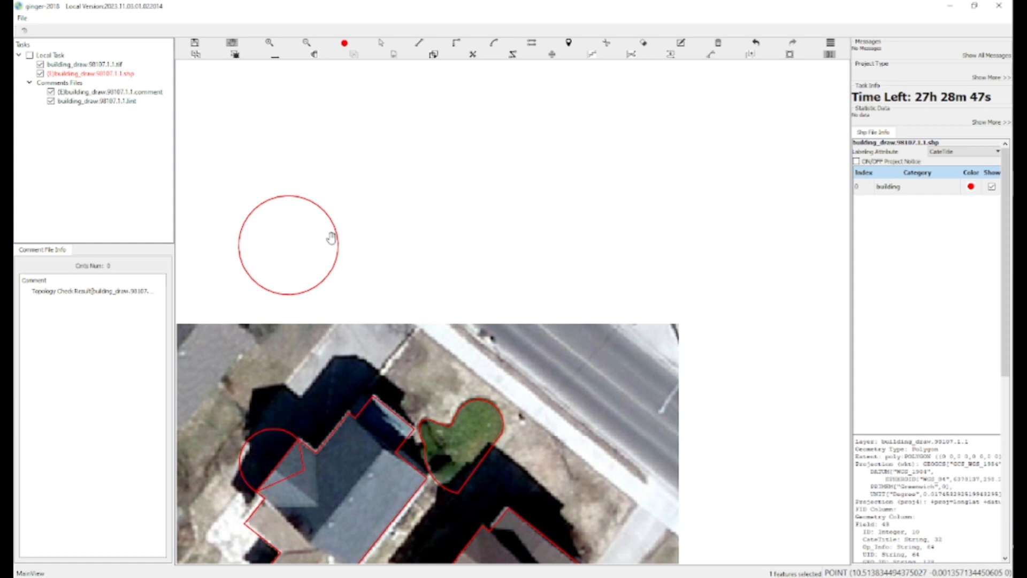
key(7)
click(380, 244)
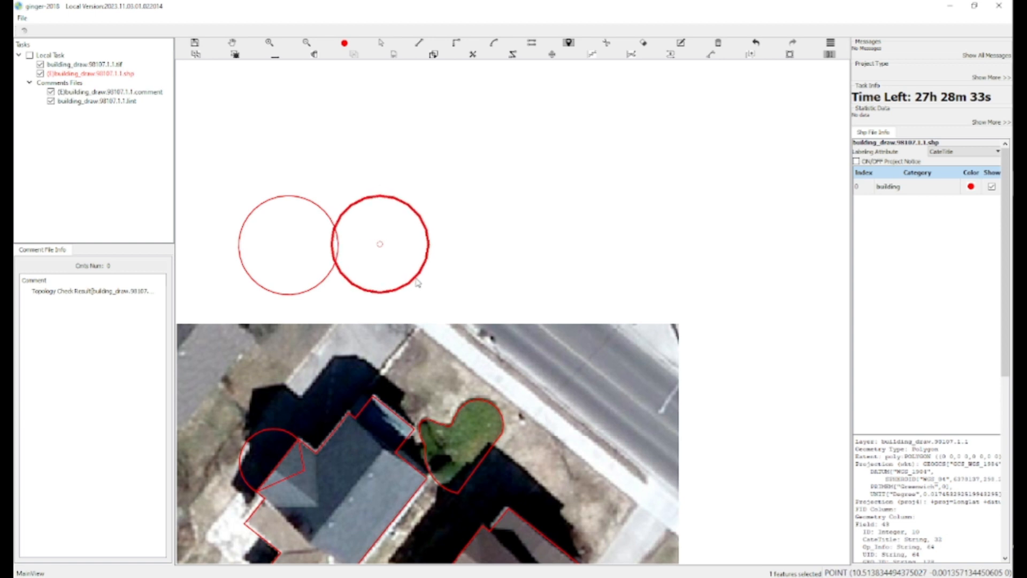
click(416, 279)
click(384, 253)
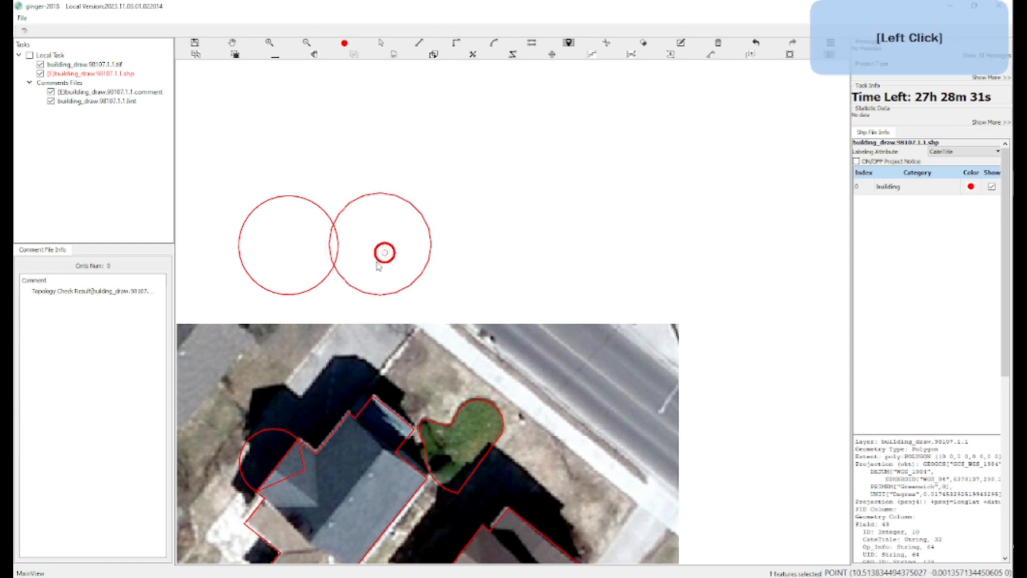
Step: Select the second circle and move it right, leaving a gap between it and the arc-drawn circle
key(w)
click(388, 255)
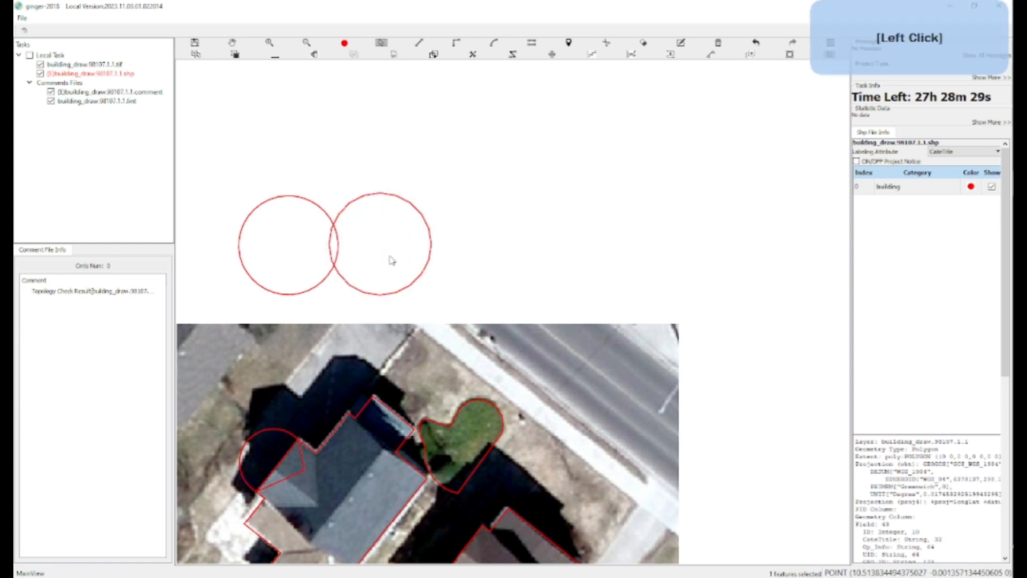
drag(389, 256, 329, 222)
Step: Select the arc-drawn circle and examine the vertices around its outline
scroll(337, 212, up, 2)
key(w)
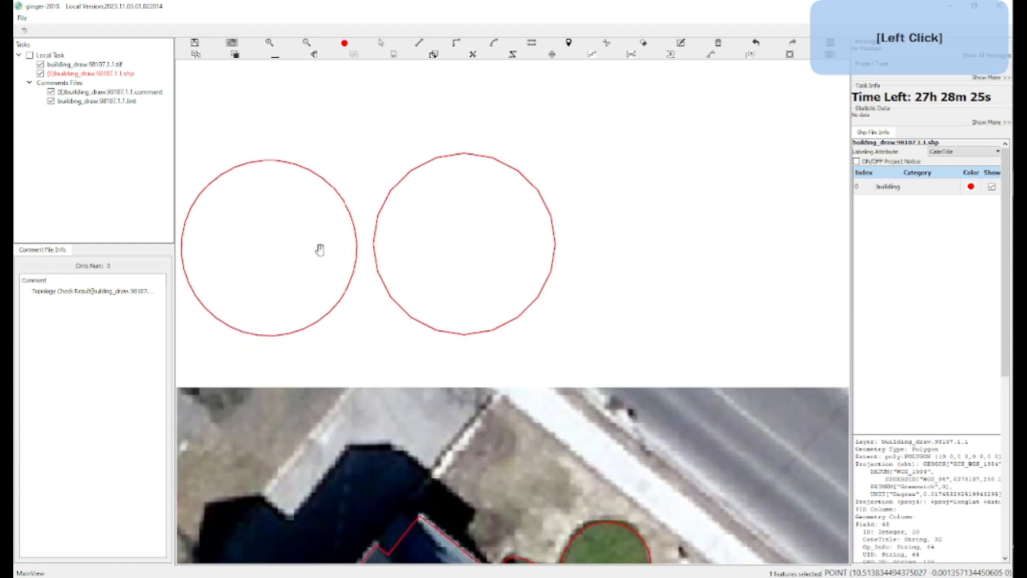
scroll(320, 244, up, 2)
click(287, 246)
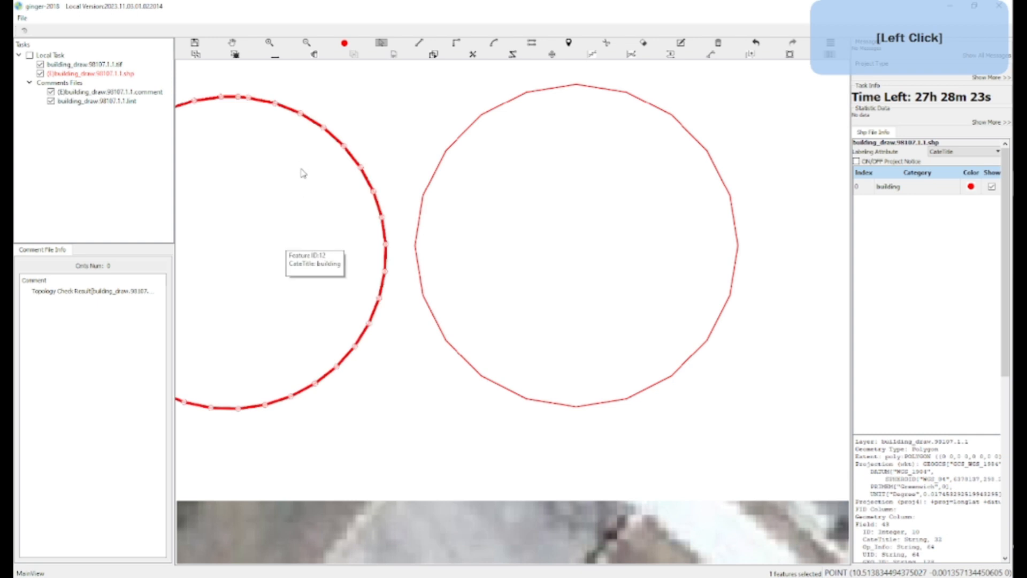
scroll(333, 197, down, 1)
scroll(350, 215, up, 1)
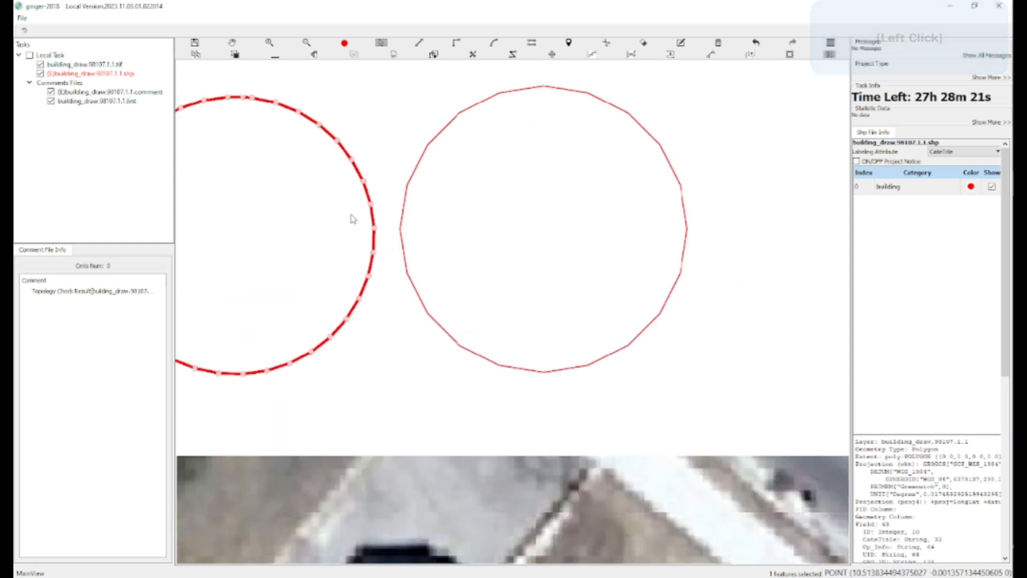
key(space)
drag(347, 171, 409, 207)
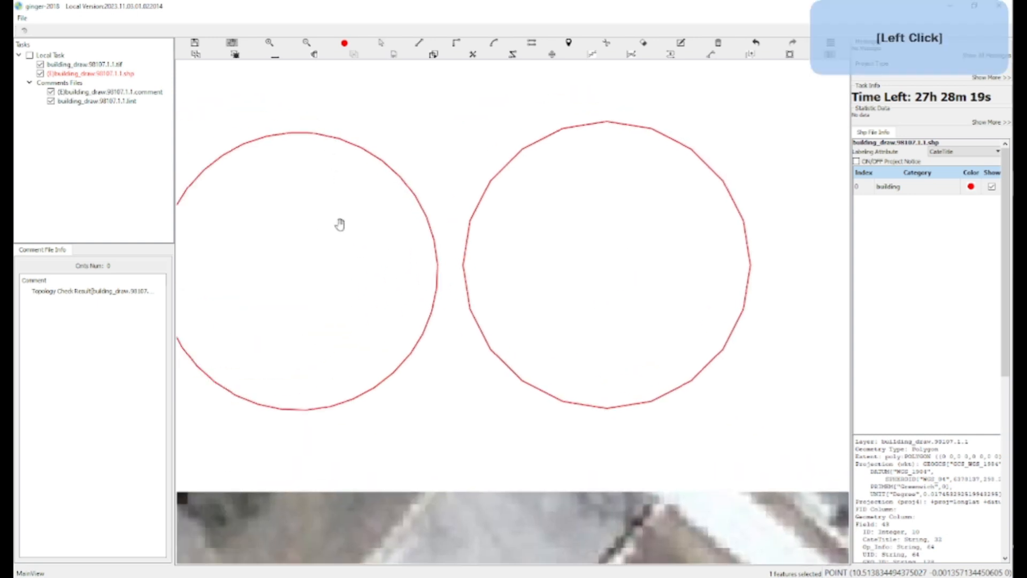
click(311, 230)
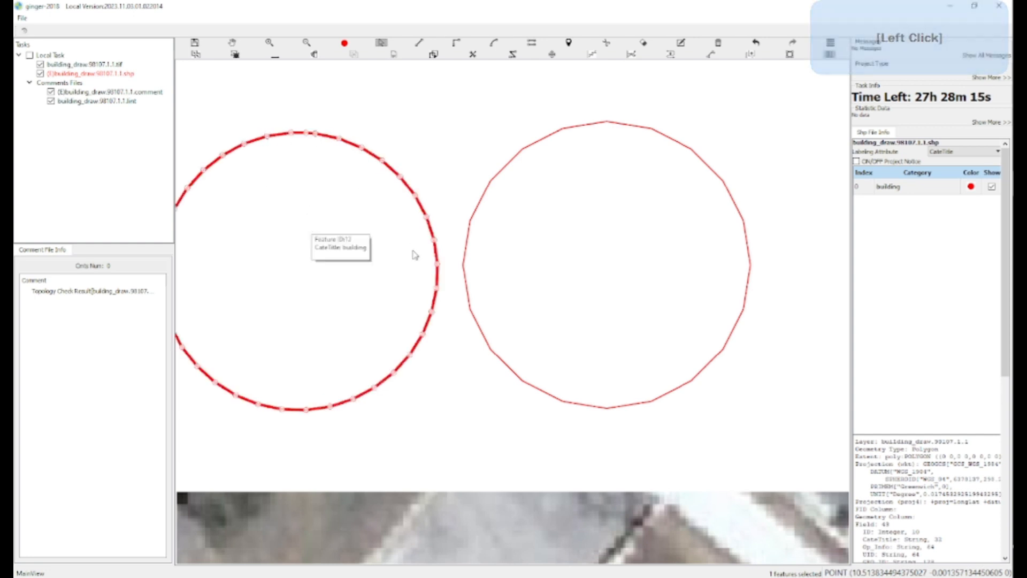
click(273, 300)
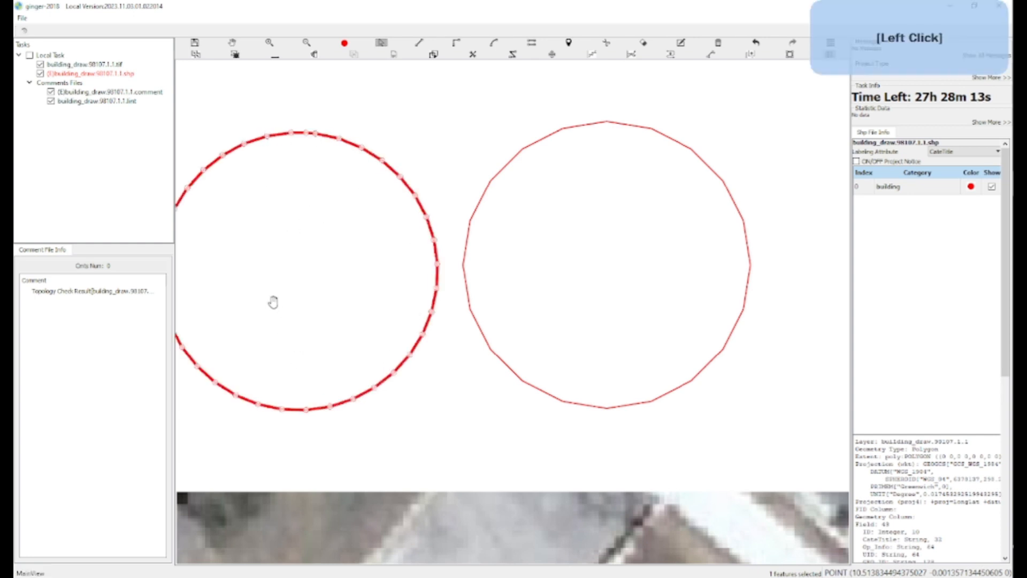
key(w)
click(295, 284)
key(w)
Step: Compare the vertex density of the Circle-tool circle with that of the arc-drawn circle by selecting each in turn
drag(523, 280, 351, 314)
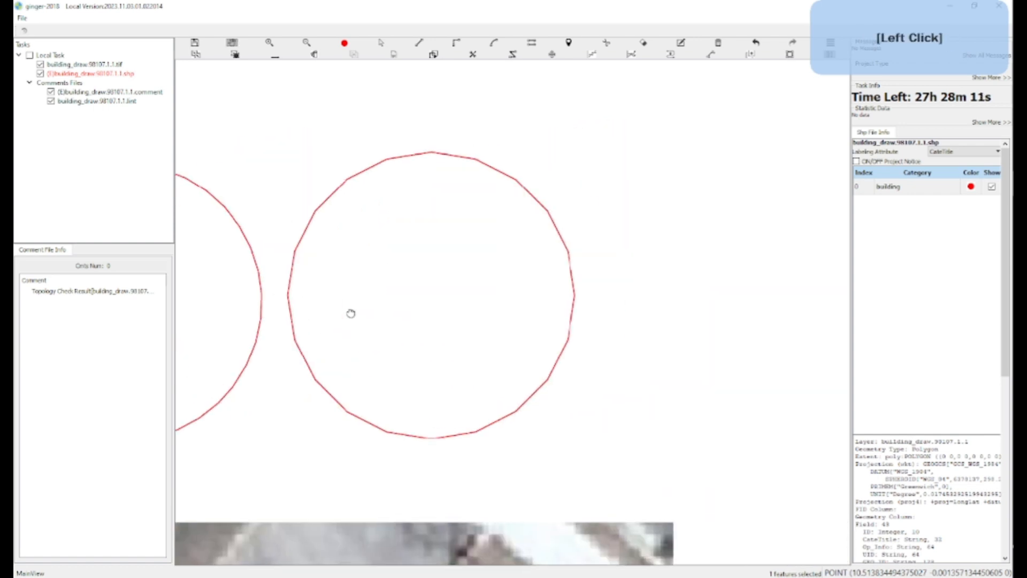
key(a)
click(397, 270)
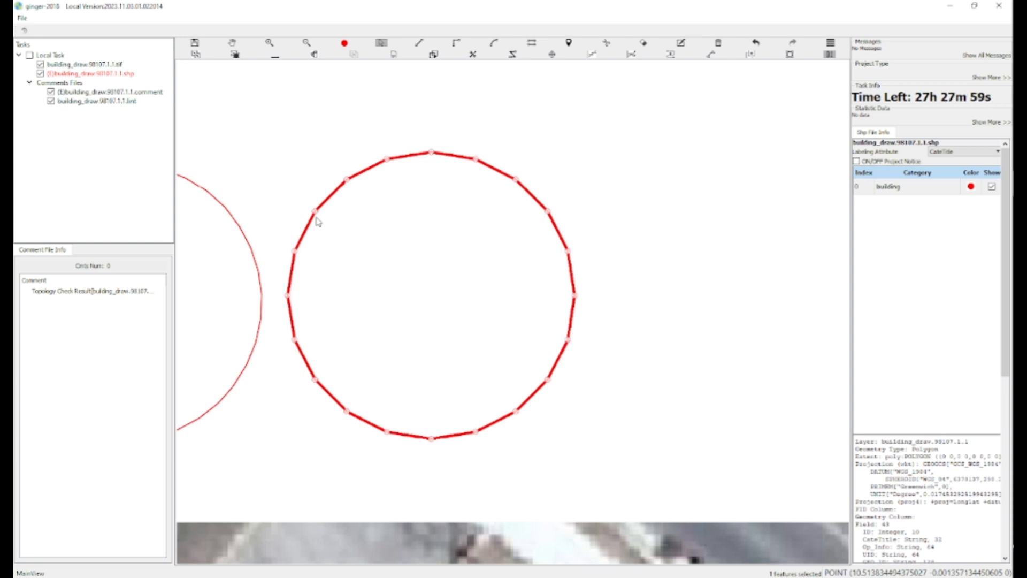
key(w)
drag(378, 260, 481, 259)
key(w)
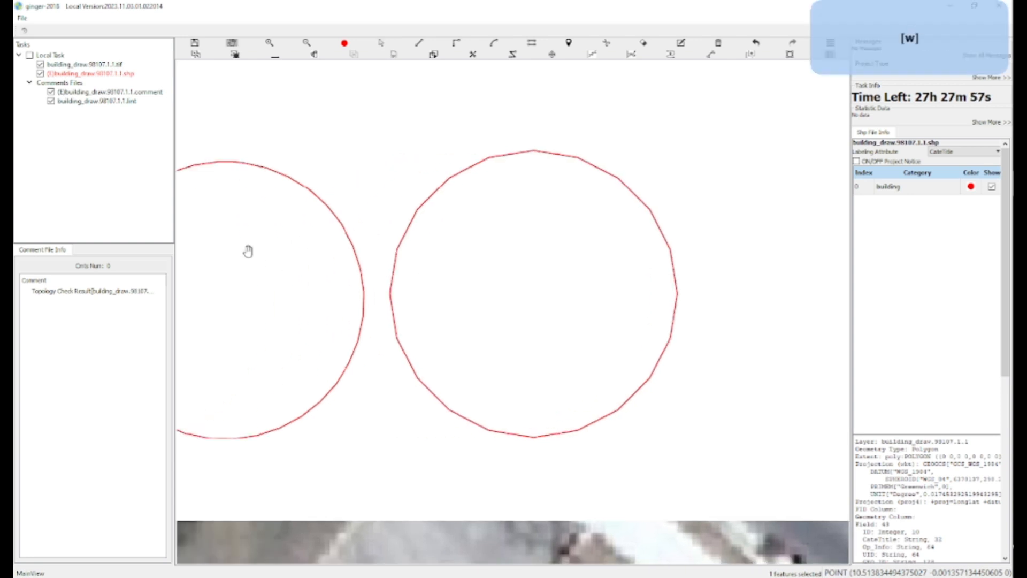
drag(248, 250, 305, 249)
key(a)
click(279, 276)
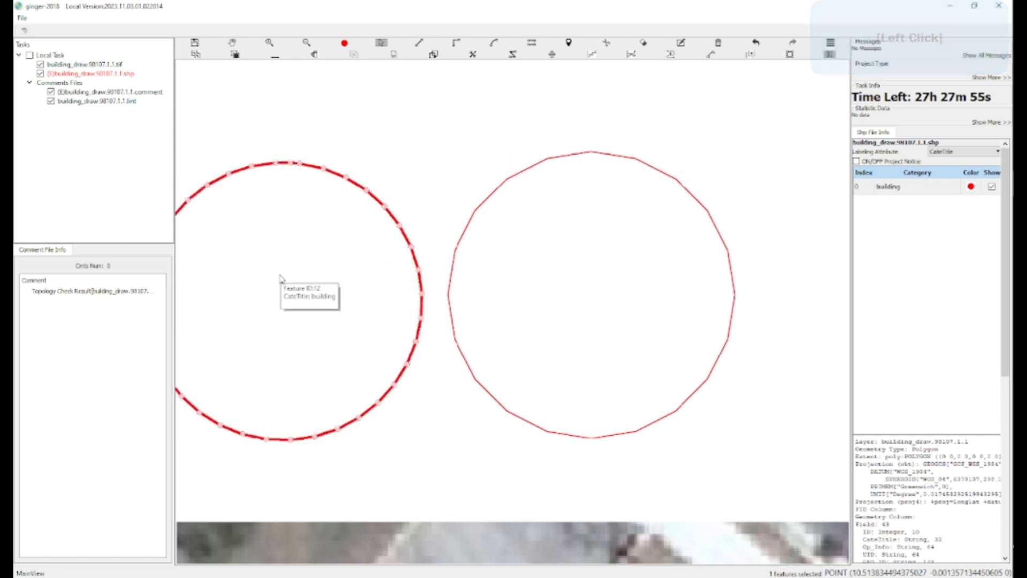
key(w)
drag(536, 266, 376, 278)
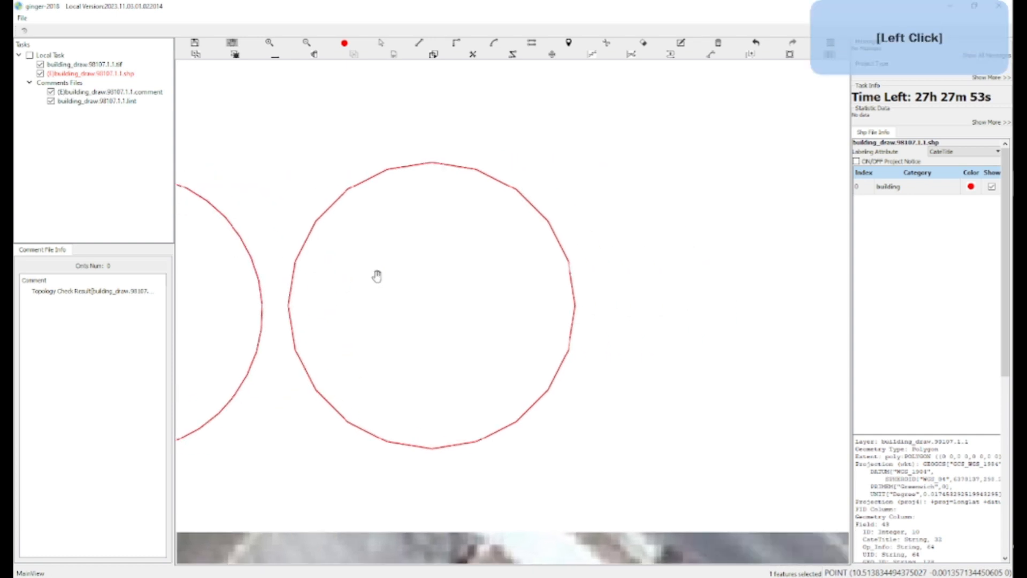
key(a)
click(394, 298)
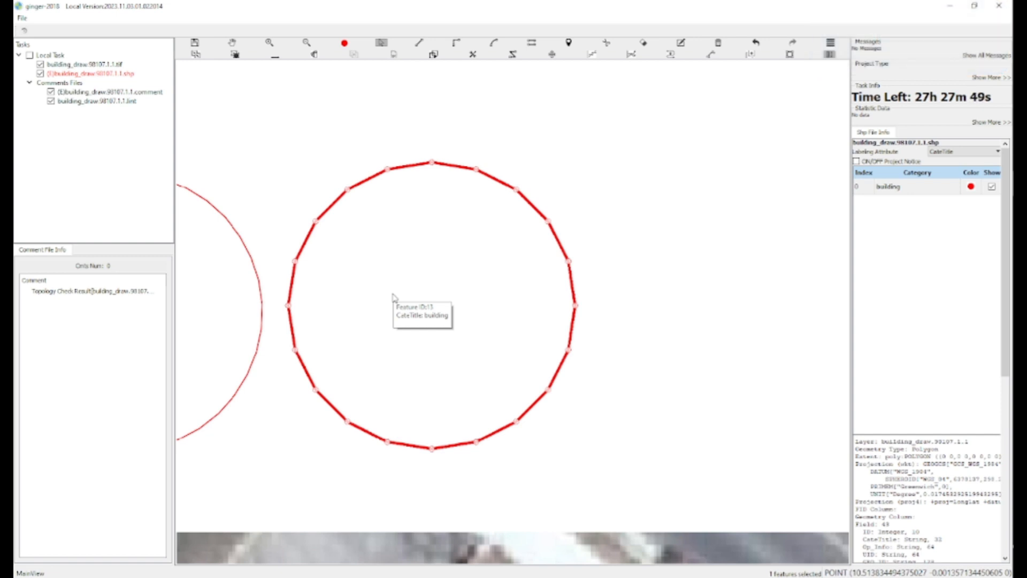
Step: Draw a small circle with the Circle tool in the blank area to the right of the two large circles
scroll(394, 298, down, 3)
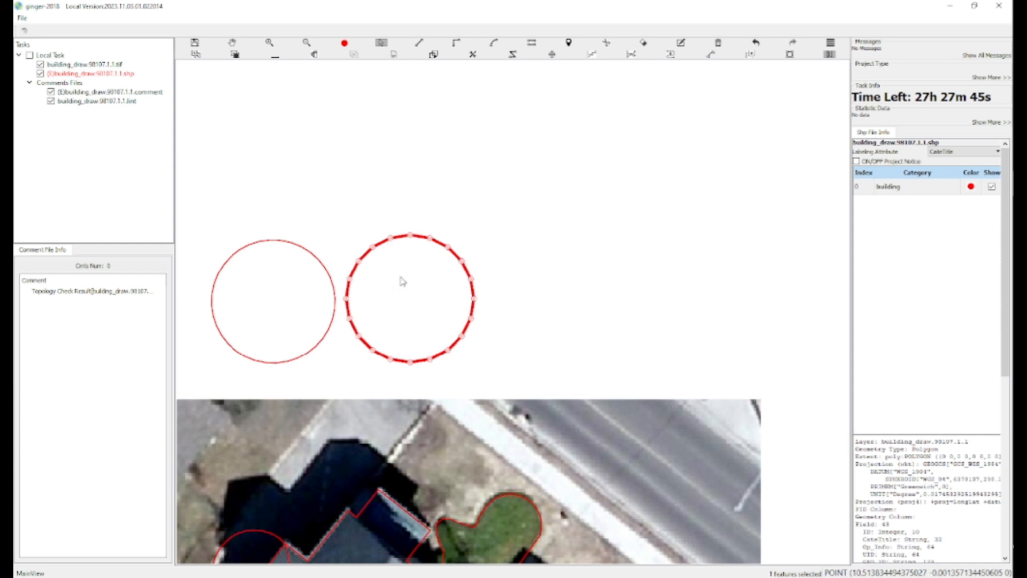
key(w)
drag(430, 284, 379, 292)
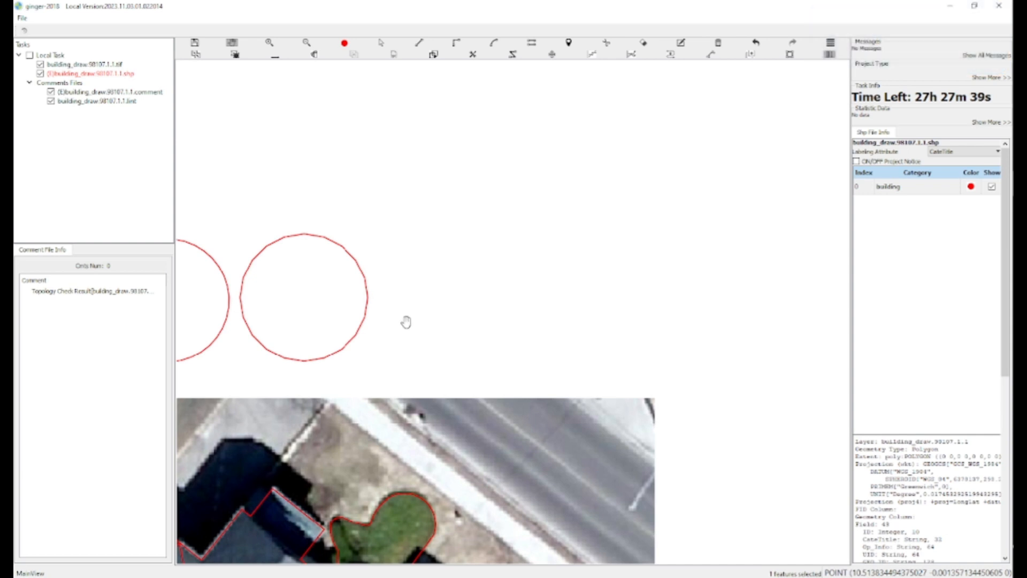
key(7)
click(435, 322)
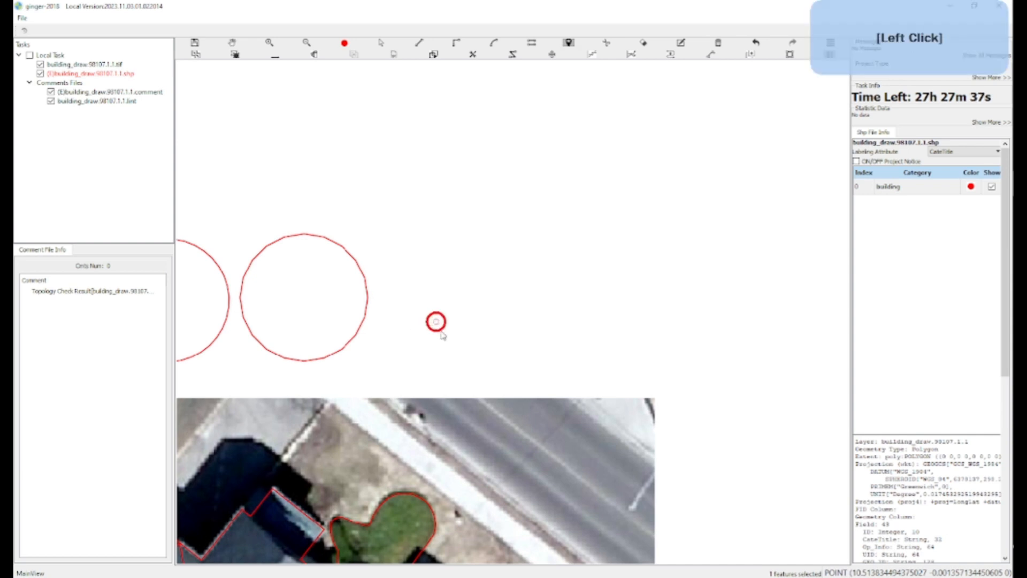
key(w)
drag(455, 325, 431, 341)
key(a)
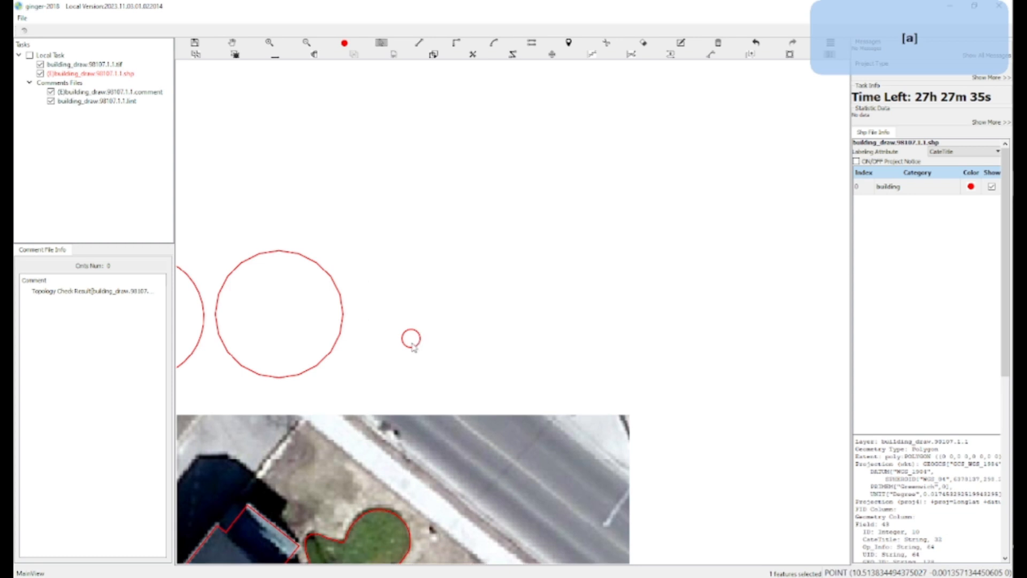
Step: Select the small circle and try to make a copy of it to its right
click(412, 342)
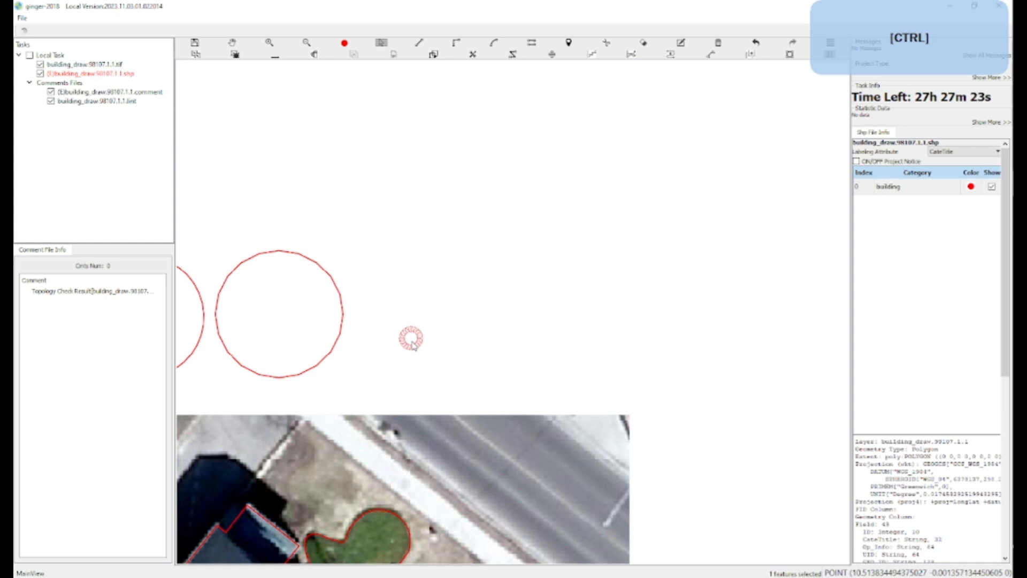
key(ctrl+v)
click(412, 342)
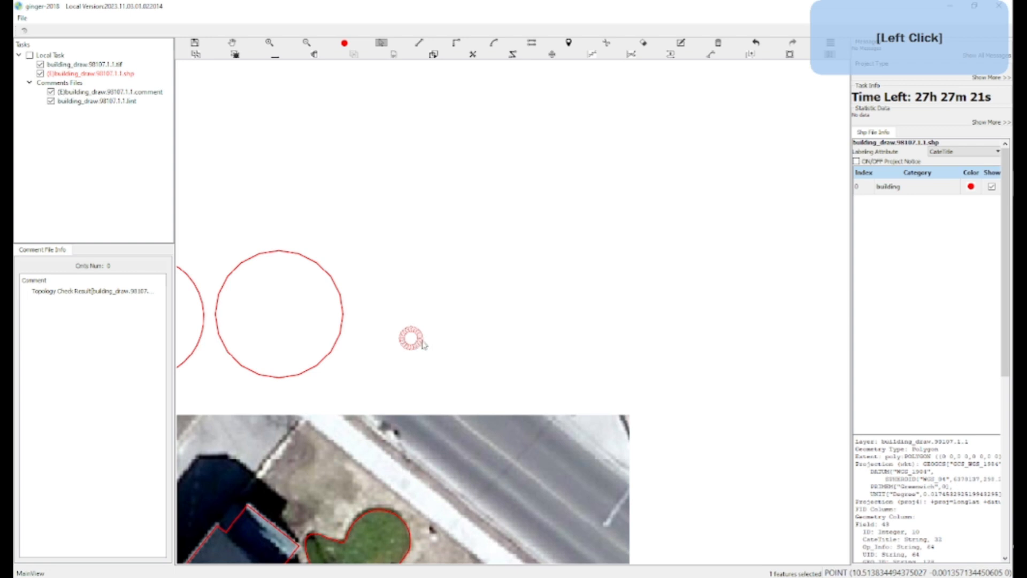
key(w)
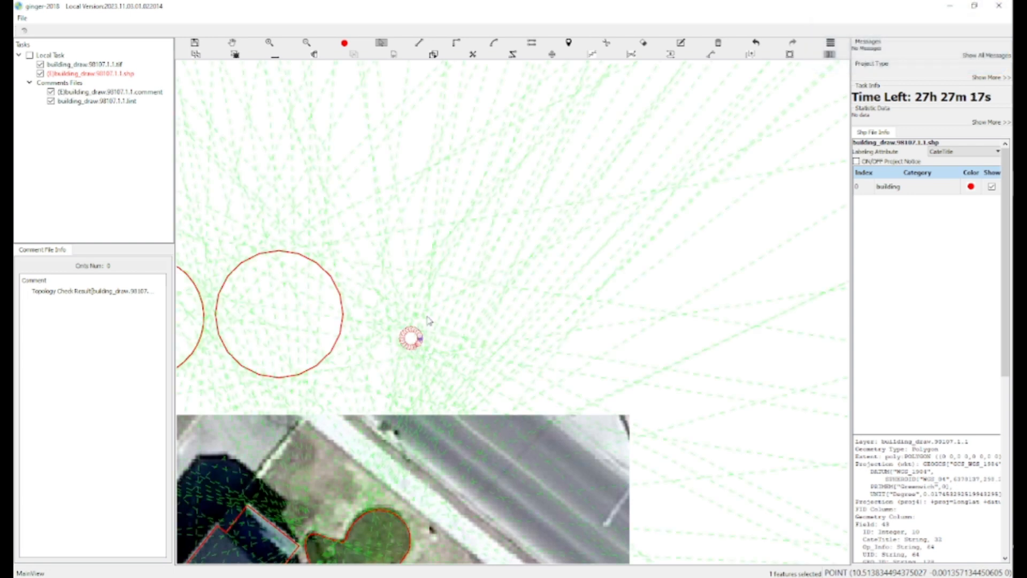
key(w)
click(421, 297)
key(r)
click(423, 296)
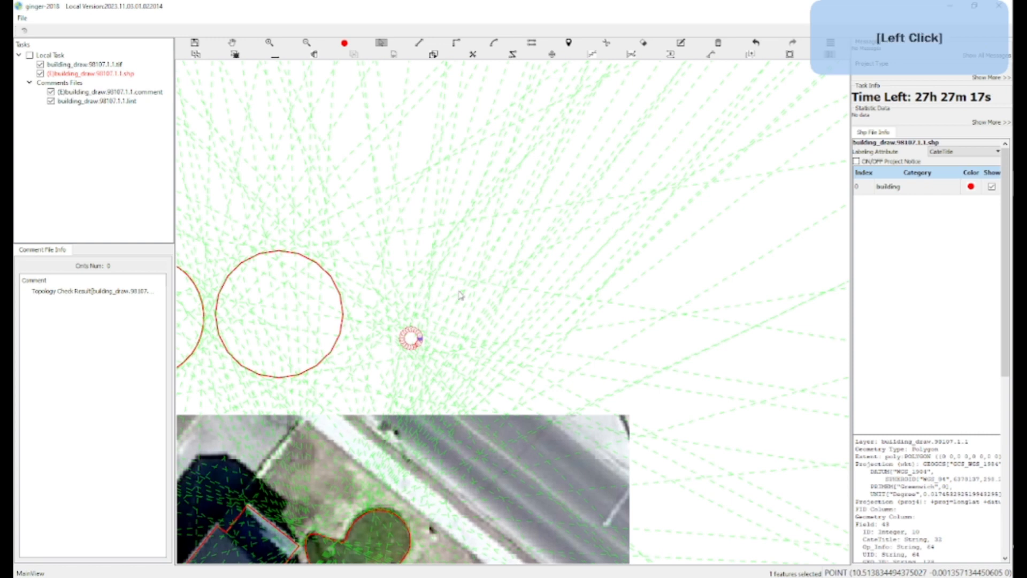
key(r)
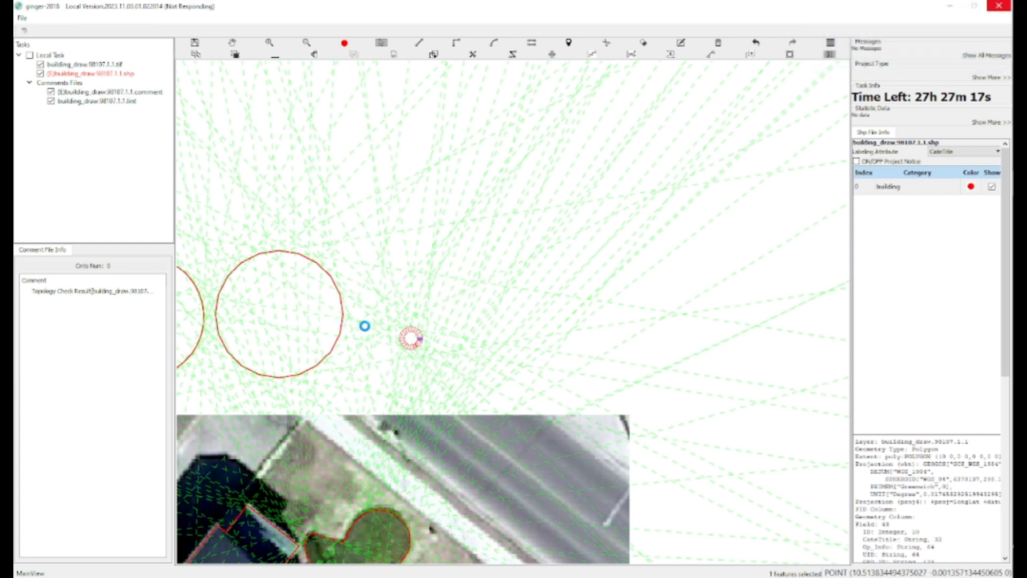
Step: Switch to OBS to check the recording, and minimize it again to return to the annotation program
mouse_move(1020, 157)
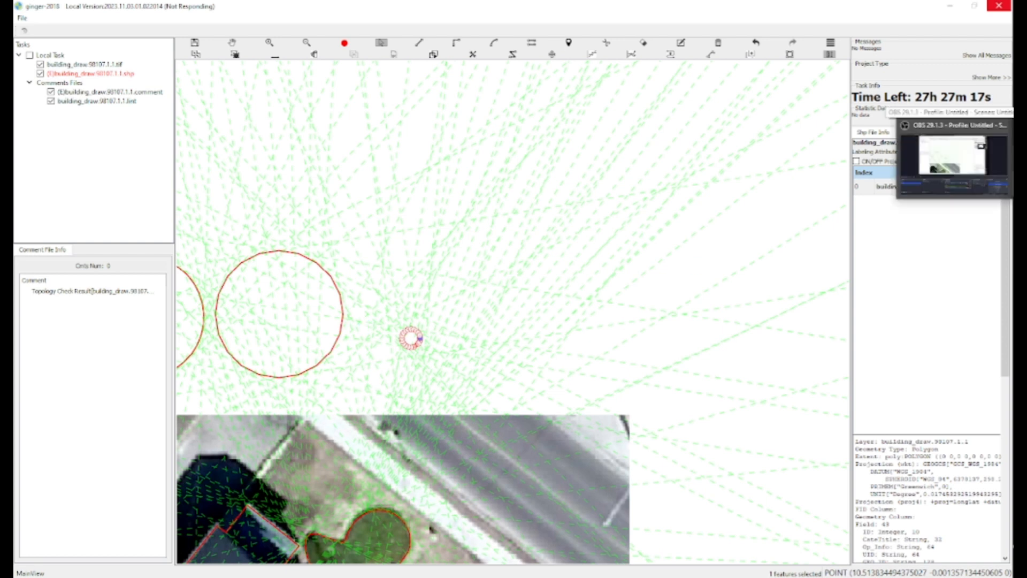
click(952, 156)
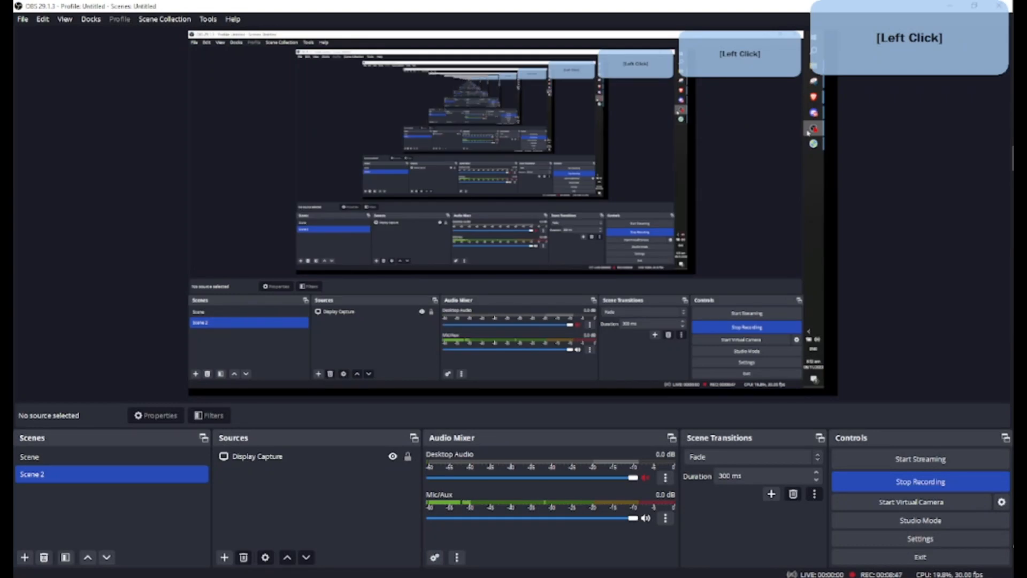
click(946, 7)
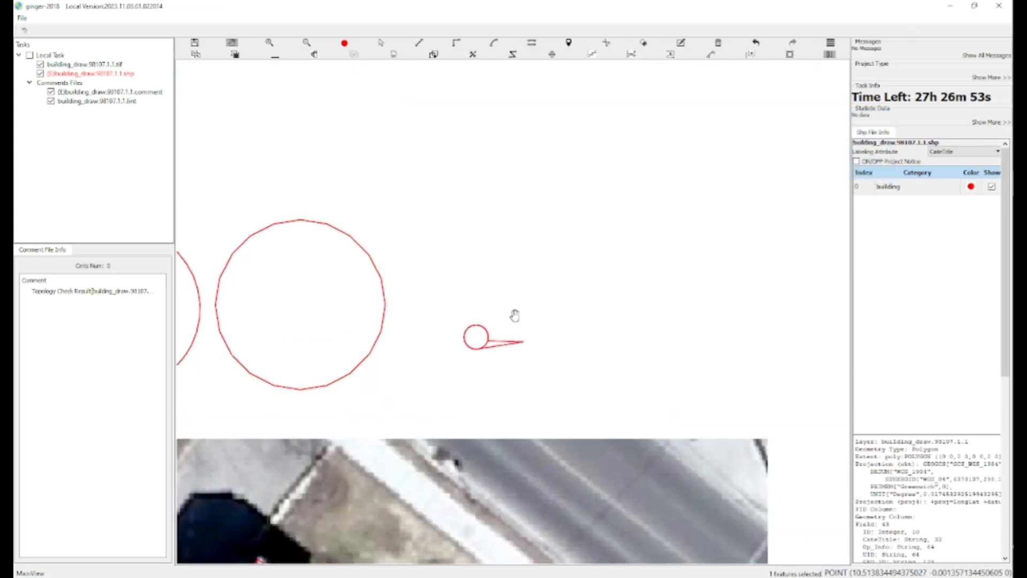
Step: Select the spiked circle copy and move it right, clear of the small circle beneath it
drag(500, 317, 548, 316)
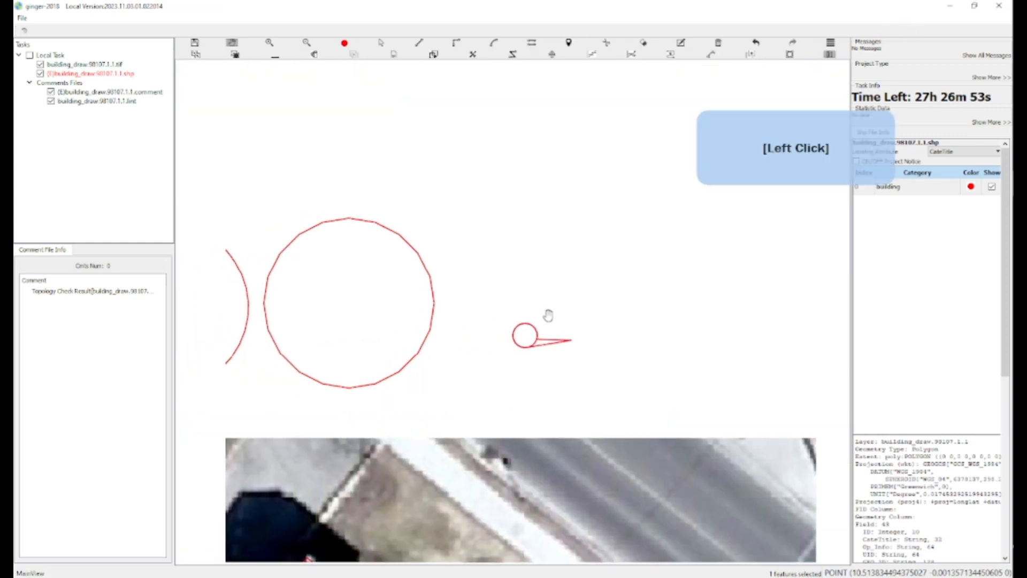
scroll(584, 344, up, 2)
key(a)
click(528, 342)
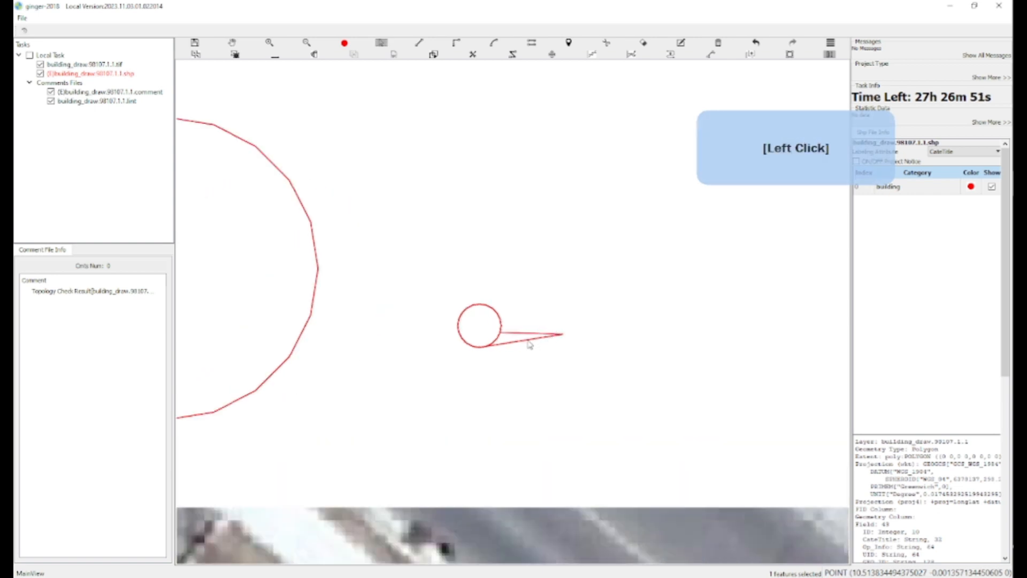
drag(528, 343, 601, 342)
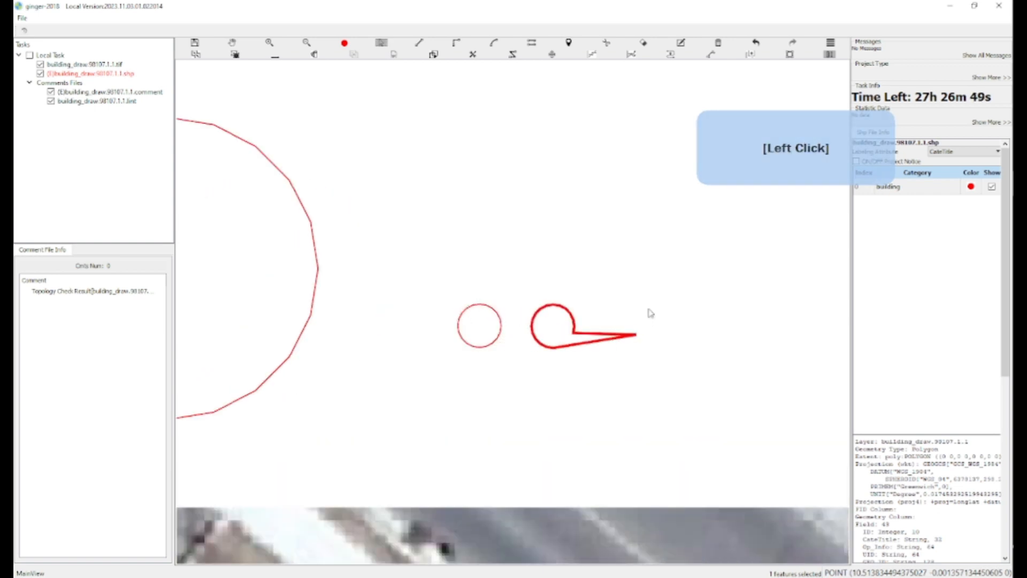
Step: Duplicate the small circle twice, placing one copy to its lower left and another directly below it
key(a)
click(486, 337)
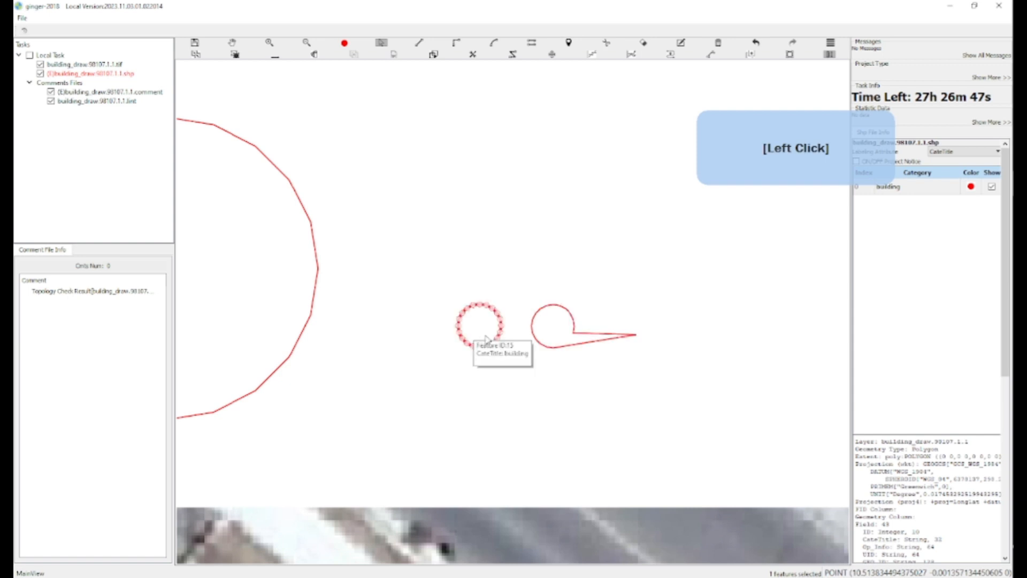
key(ctrl)
drag(478, 333, 401, 359)
key(a)
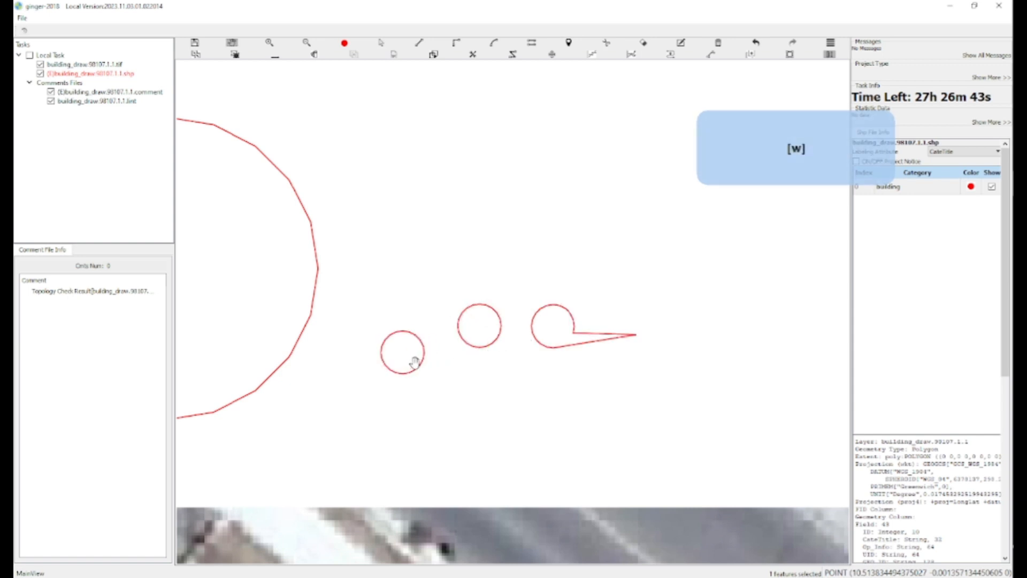
click(405, 361)
key(ctrl)
drag(404, 361, 473, 391)
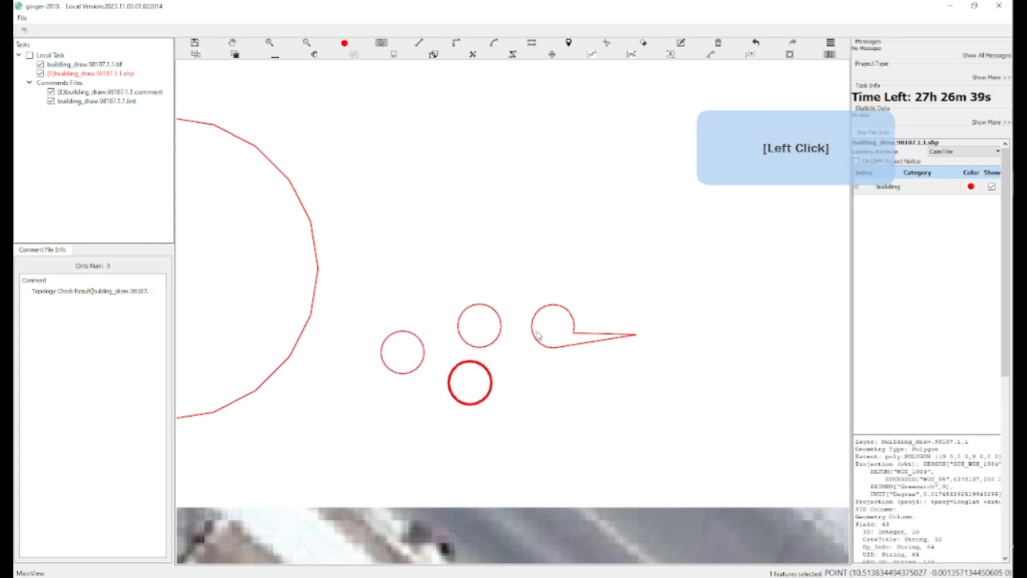
Step: Draw an arc with the Arc tool across the base of the spike, following the missing part of the circle's outline
drag(537, 351, 529, 341)
key(a)
scroll(529, 341, up, 3)
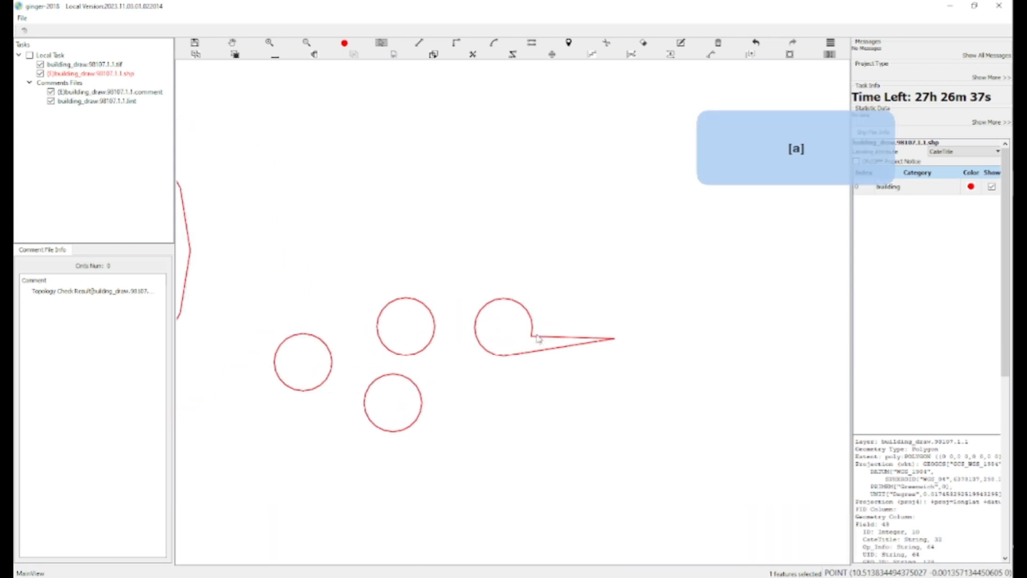
key(g)
key(w)
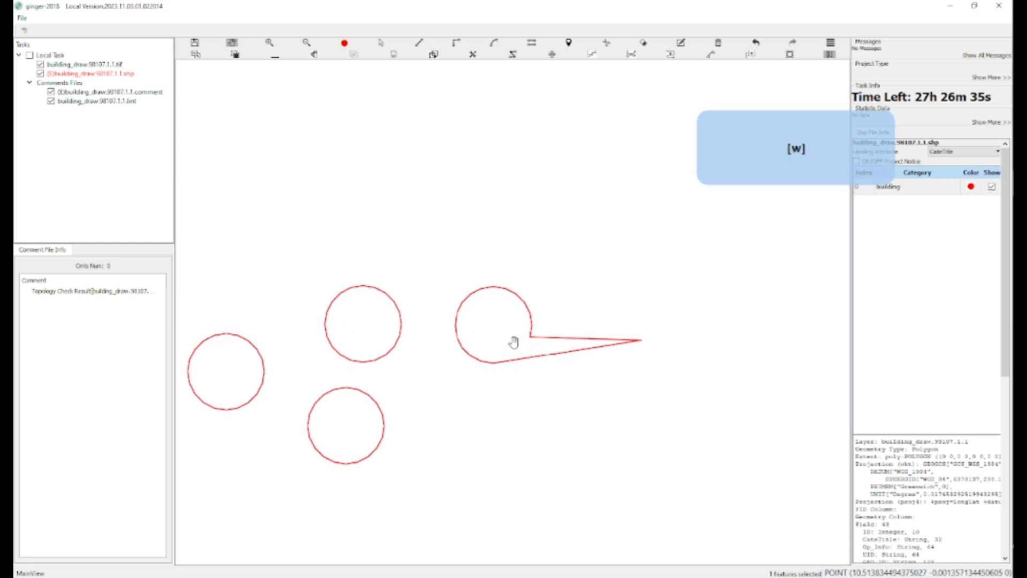
key(g)
click(530, 341)
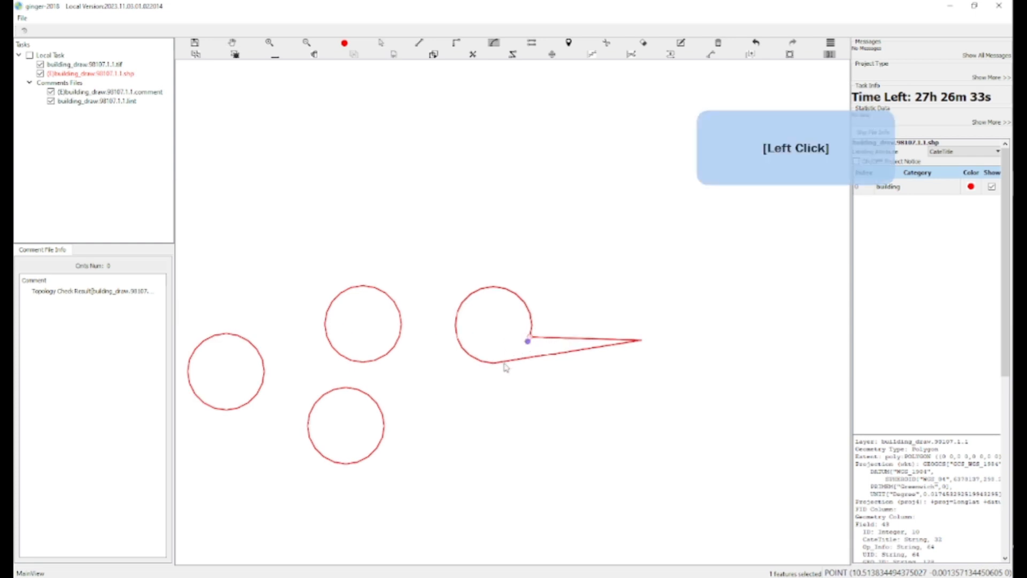
click(494, 365)
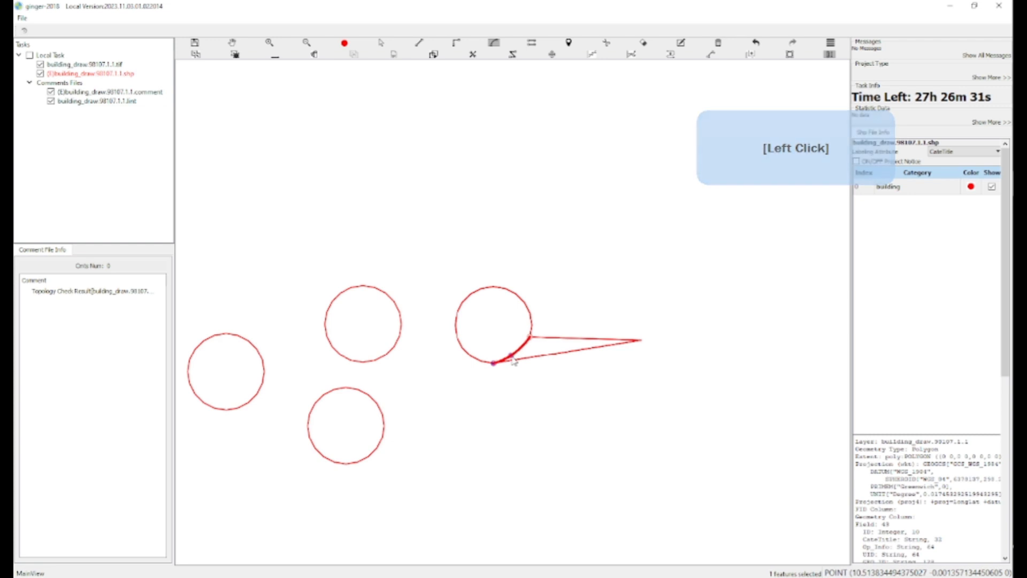
click(514, 362)
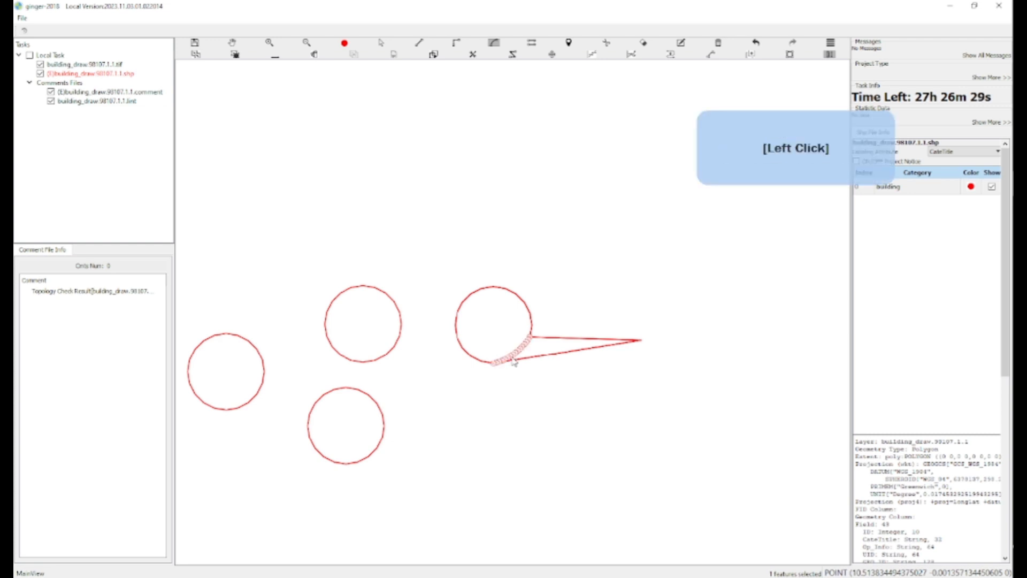
Step: Try to cut the spike off the circle copy along the drawn arc
key(l)
key(space)
key(a)
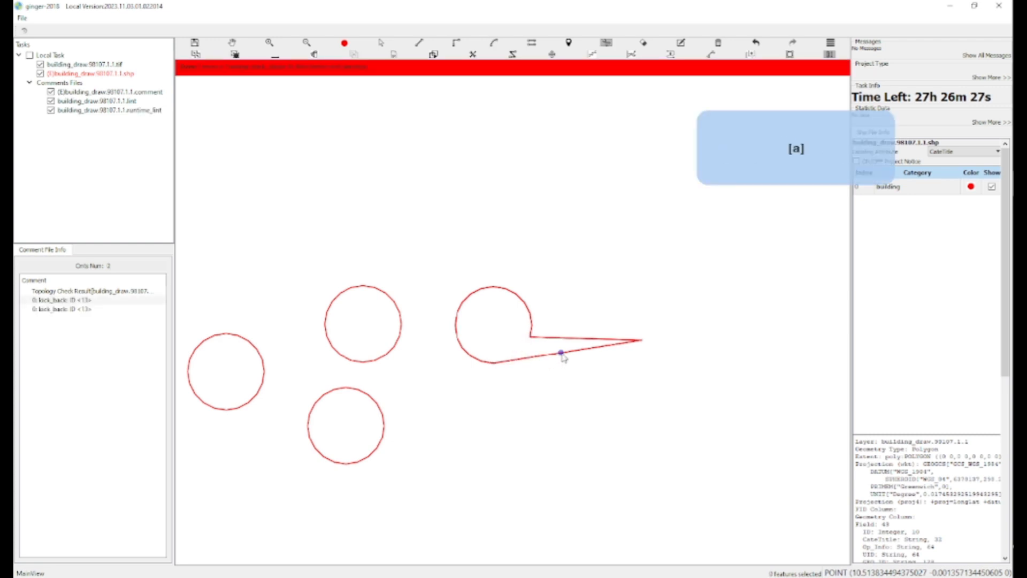
key(w)
drag(493, 324, 494, 345)
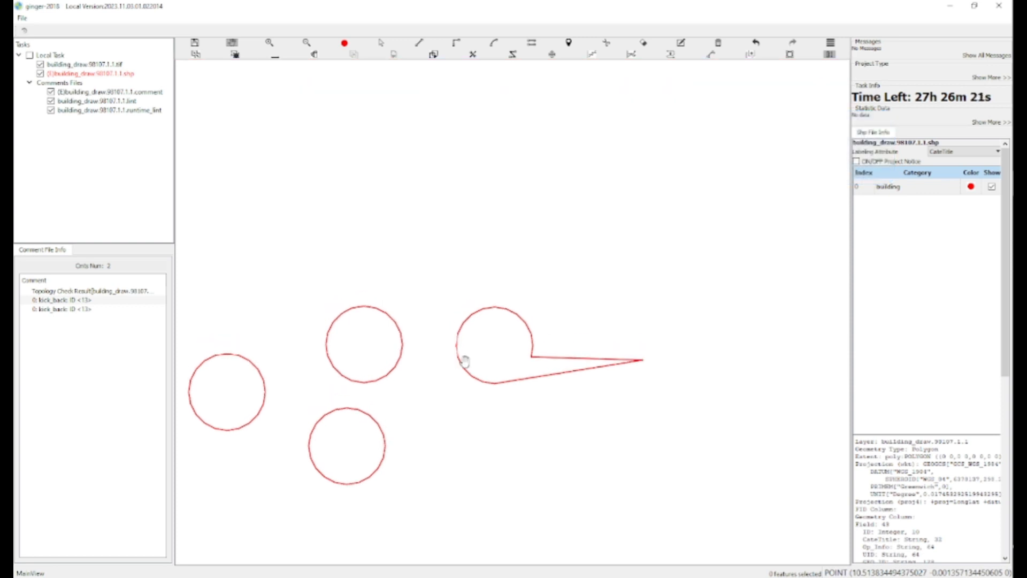
Step: Select all the polygons drawn over the aerial image and delete them, keeping the circles above the image
scroll(415, 305, down, 5)
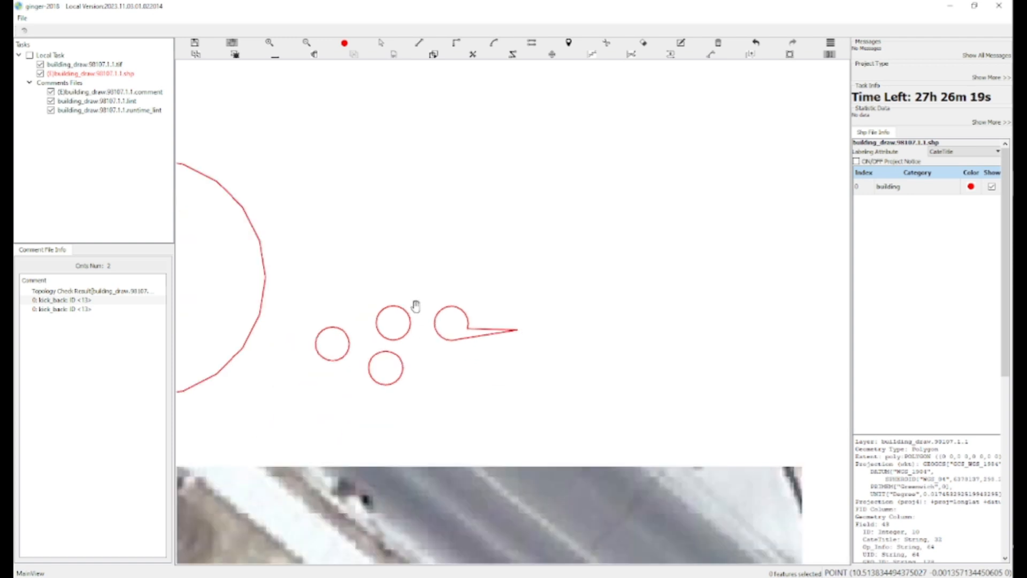
key(w)
drag(254, 219, 383, 261)
key(w)
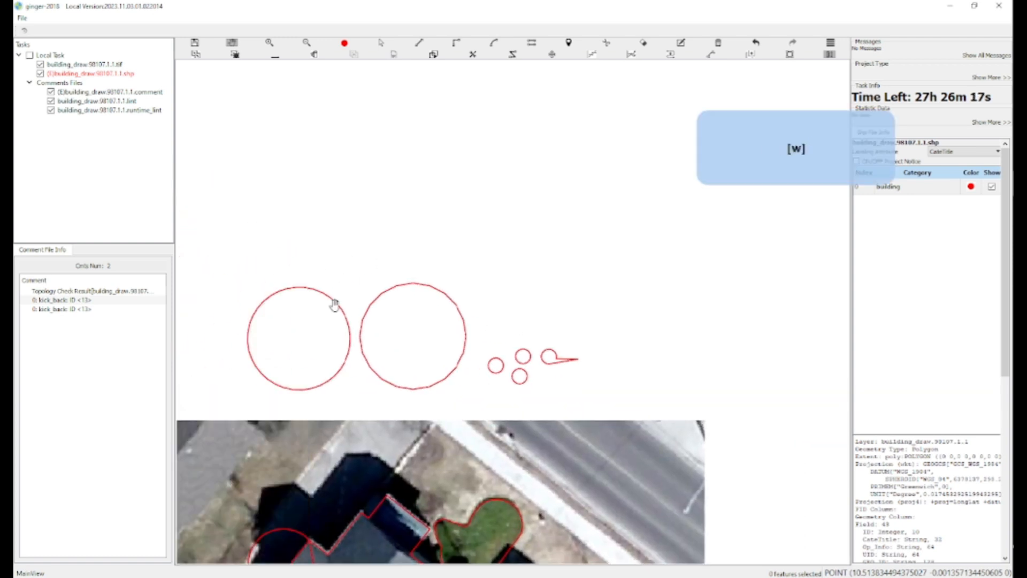
drag(370, 361, 332, 320)
key(w)
drag(239, 223, 537, 357)
key(w)
drag(393, 364, 378, 288)
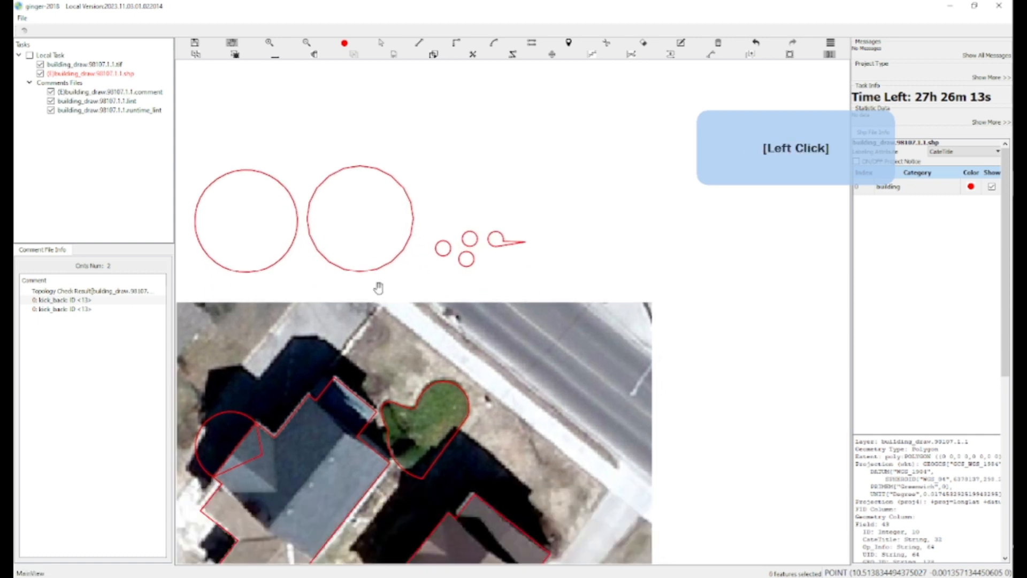
drag(476, 483, 435, 351)
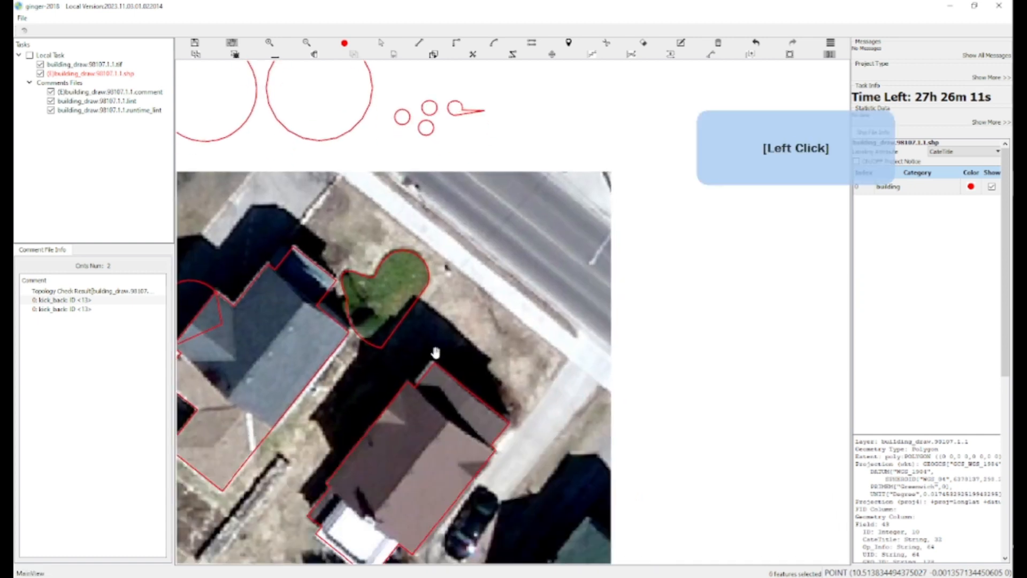
scroll(434, 341, down, 2)
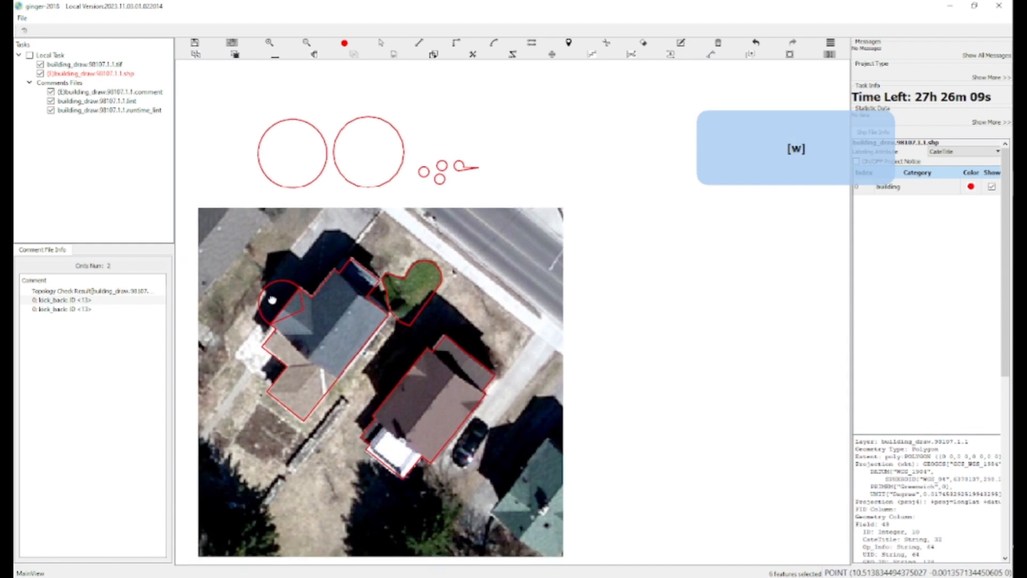
click(256, 268)
drag(256, 267, 479, 488)
key(b)
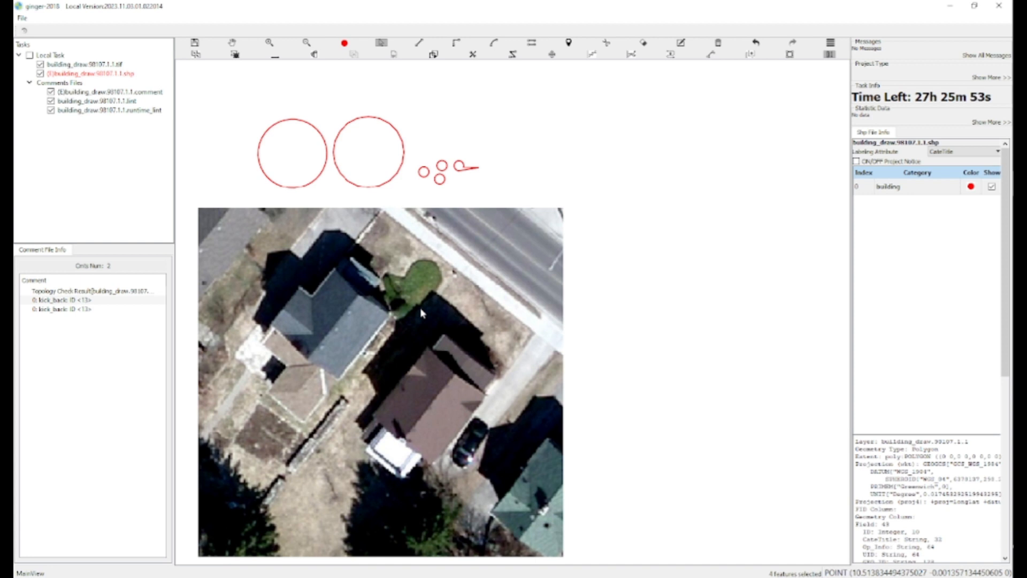
Step: Draw a rotated rectangle around the brown house's main roof, starting from its top corner and following its left edge
drag(419, 307, 394, 262)
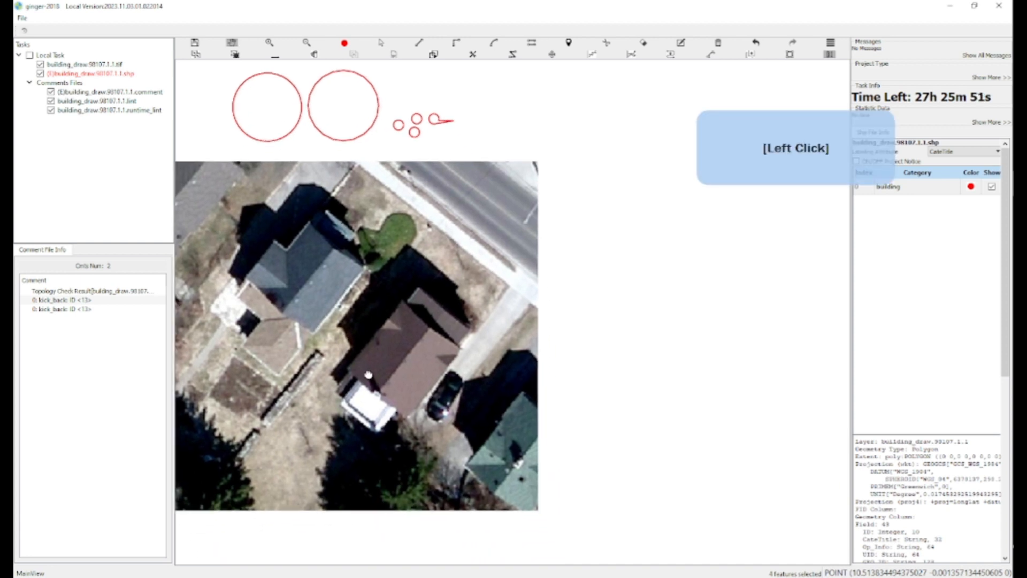
click(404, 300)
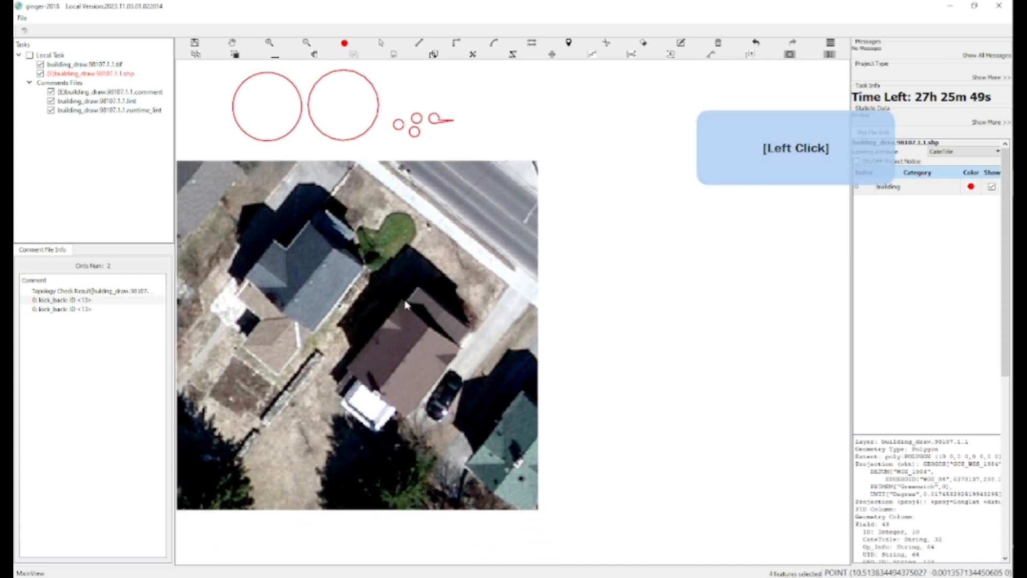
click(345, 369)
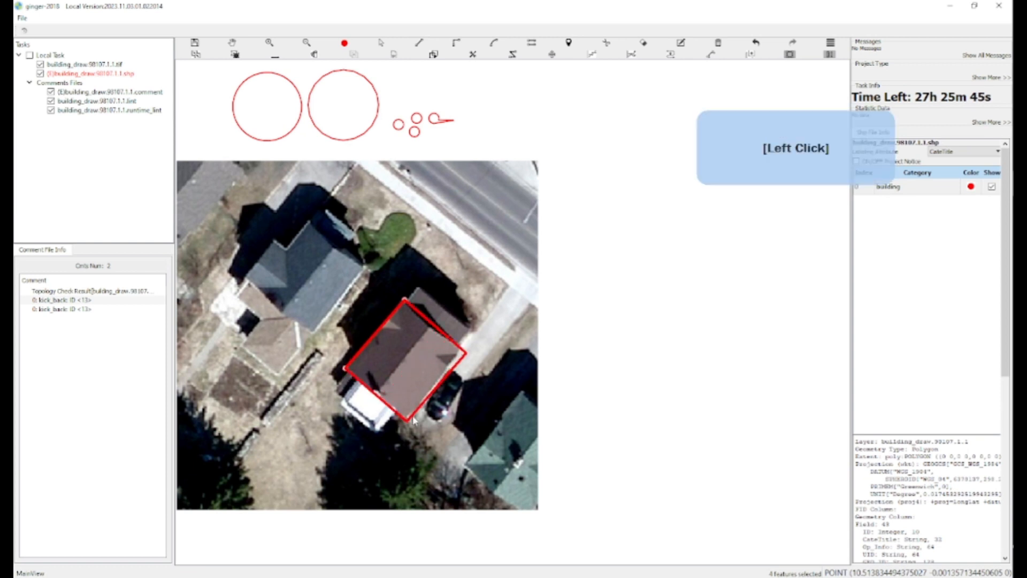
Step: Move the rectangle's upper-right edge inward to align with the brown house's main roof edge
key(w)
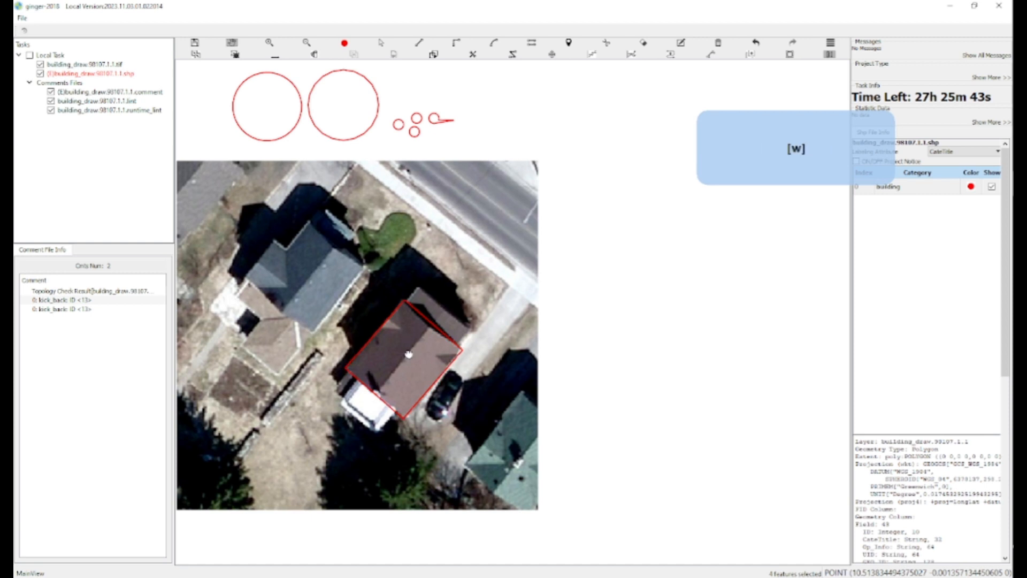
drag(408, 349, 371, 350)
scroll(408, 317, up, 2)
key(a)
scroll(374, 349, up, 1)
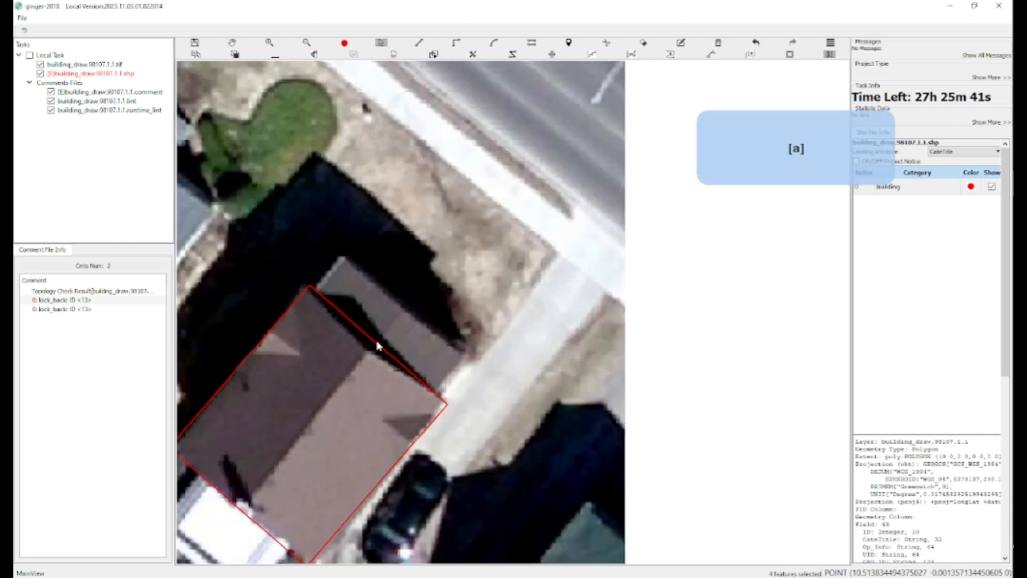
click(381, 345)
key(w)
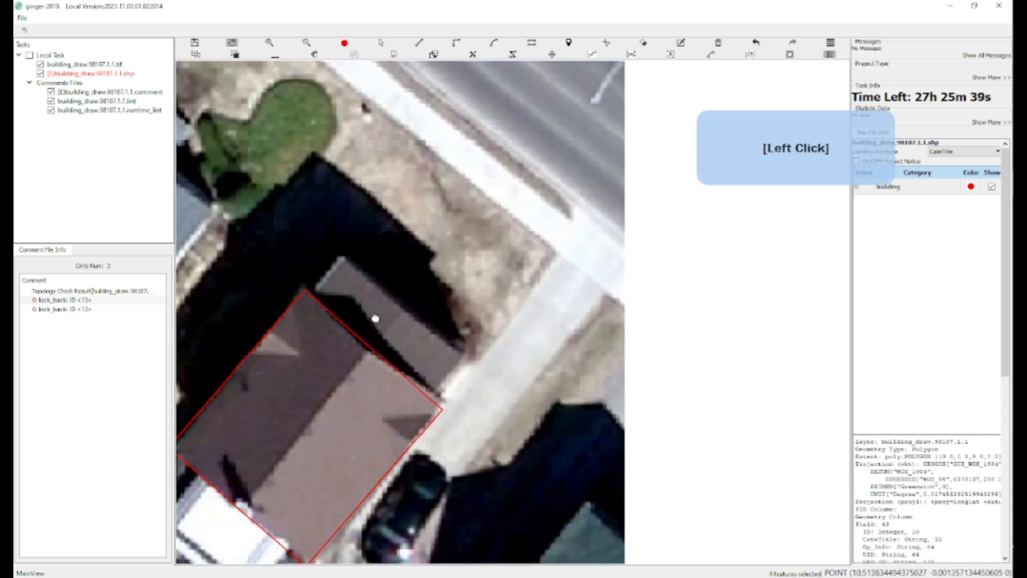
drag(376, 316, 363, 322)
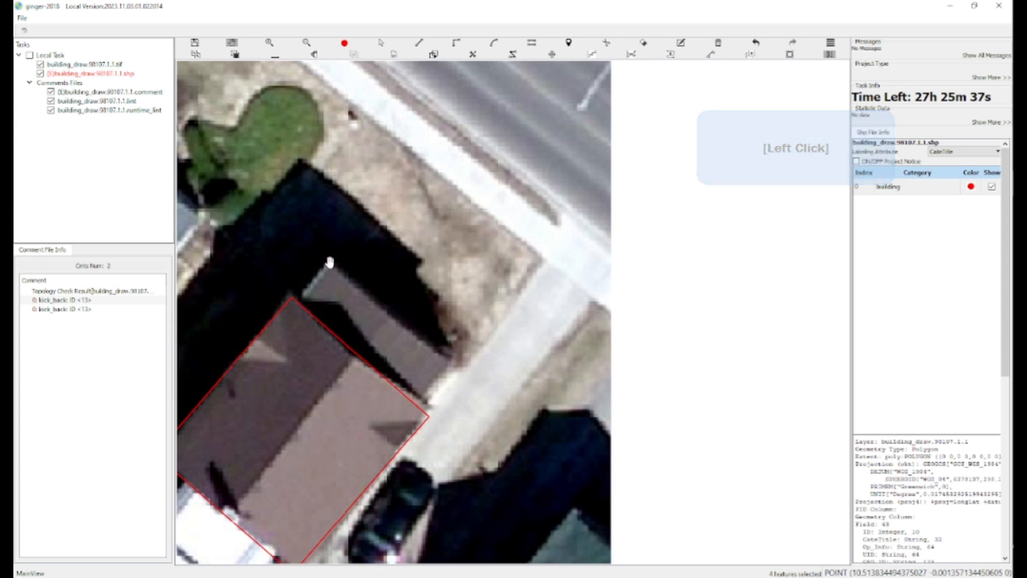
key(e)
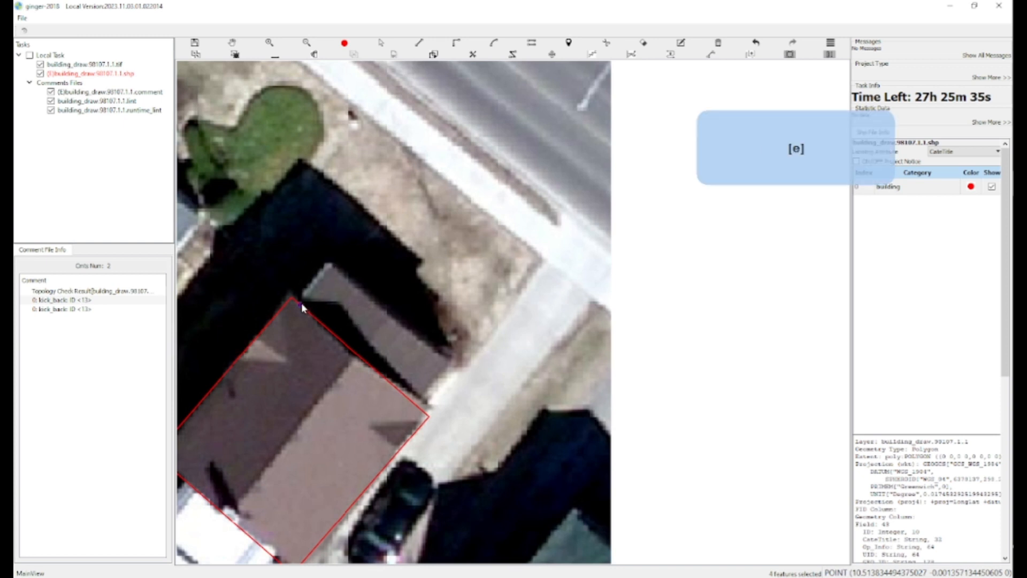
click(301, 303)
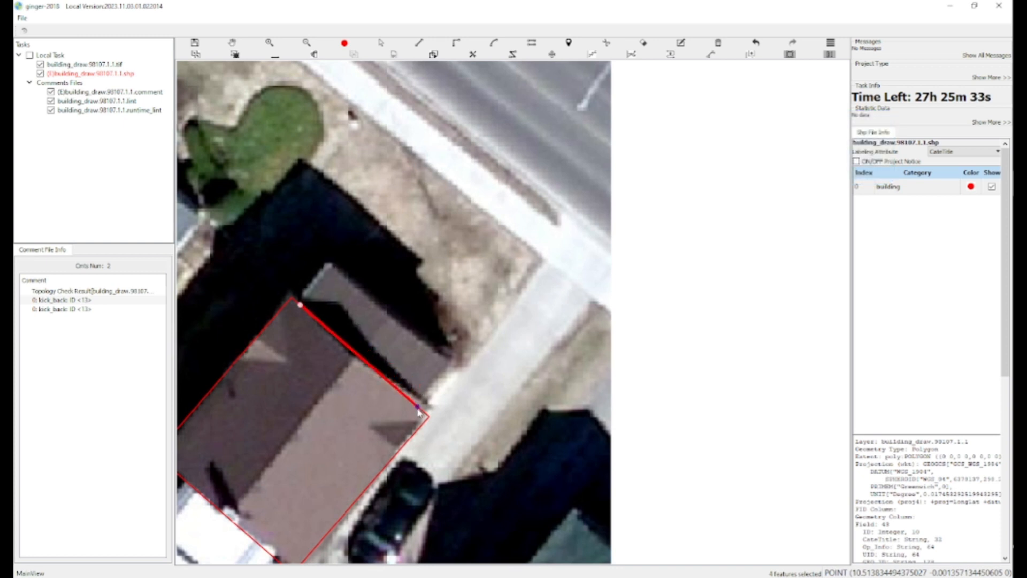
click(418, 409)
Step: Draw a rotated rectangle around the narrow annex roof, starting along the main roof rectangle's upper-right edge
key(e)
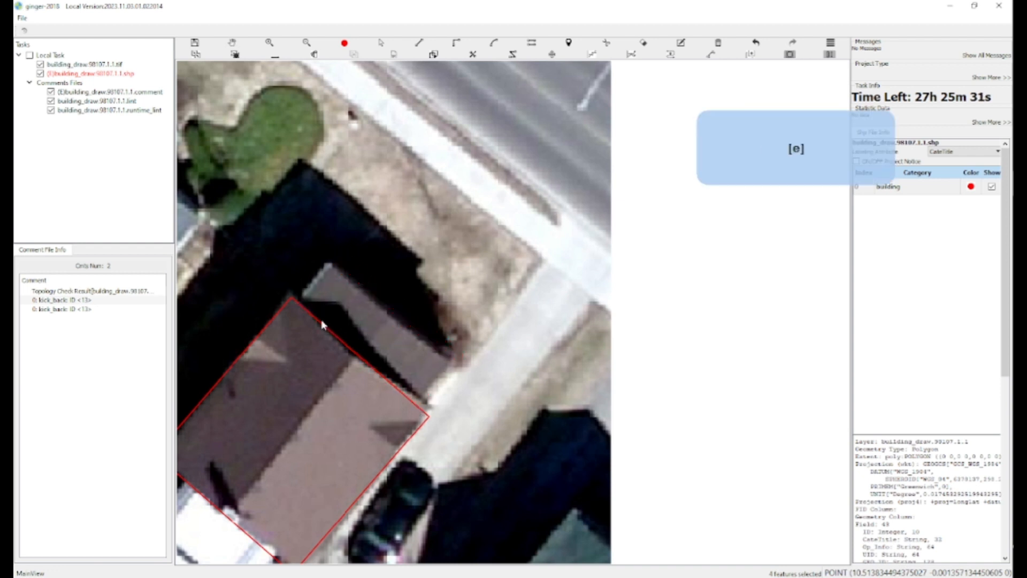
click(301, 303)
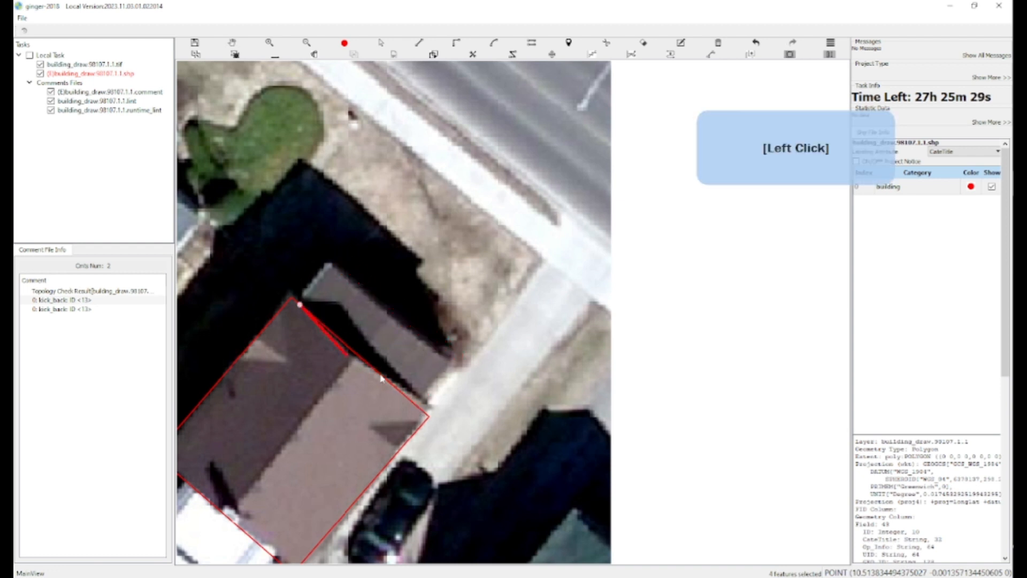
click(417, 406)
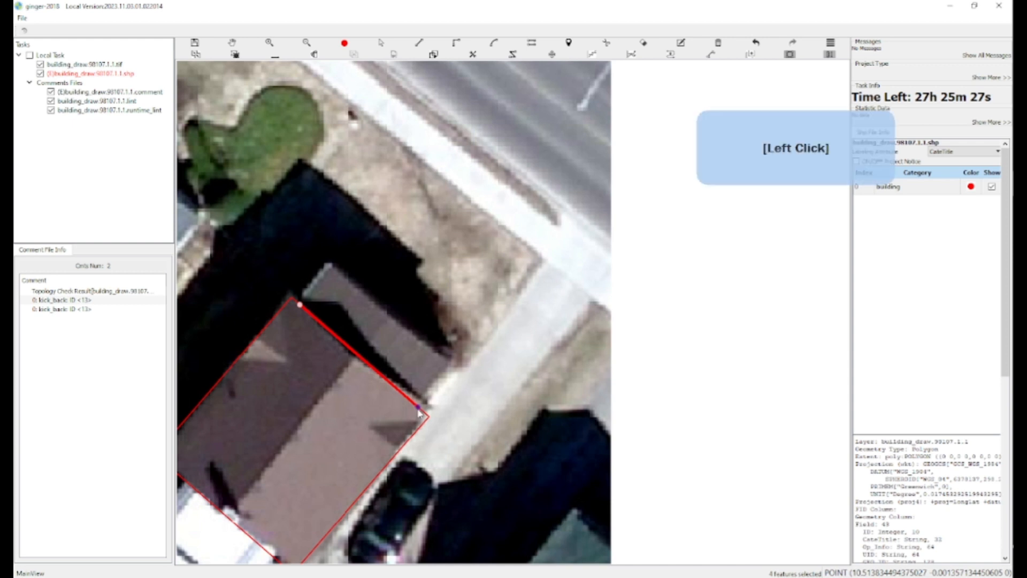
click(441, 364)
drag(390, 376, 417, 357)
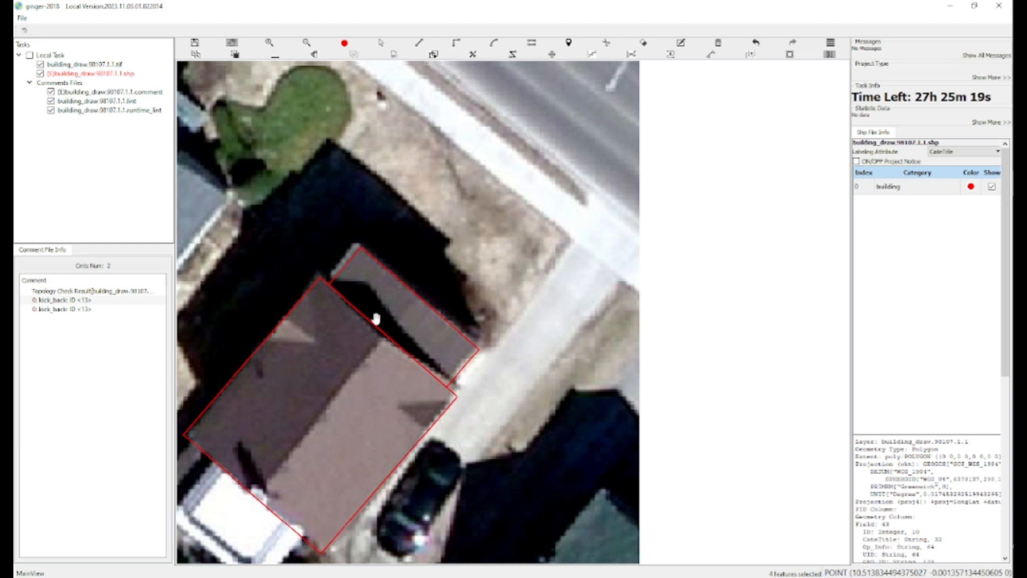
drag(385, 392, 403, 368)
Step: Select the brown house's main roof and annex rectangles together
key(s)
drag(311, 231, 420, 315)
key(h)
Step: Draw a rotated rectangle around the white porch roof, starting from its corner on the main roof's lower-left edge
drag(280, 384, 335, 343)
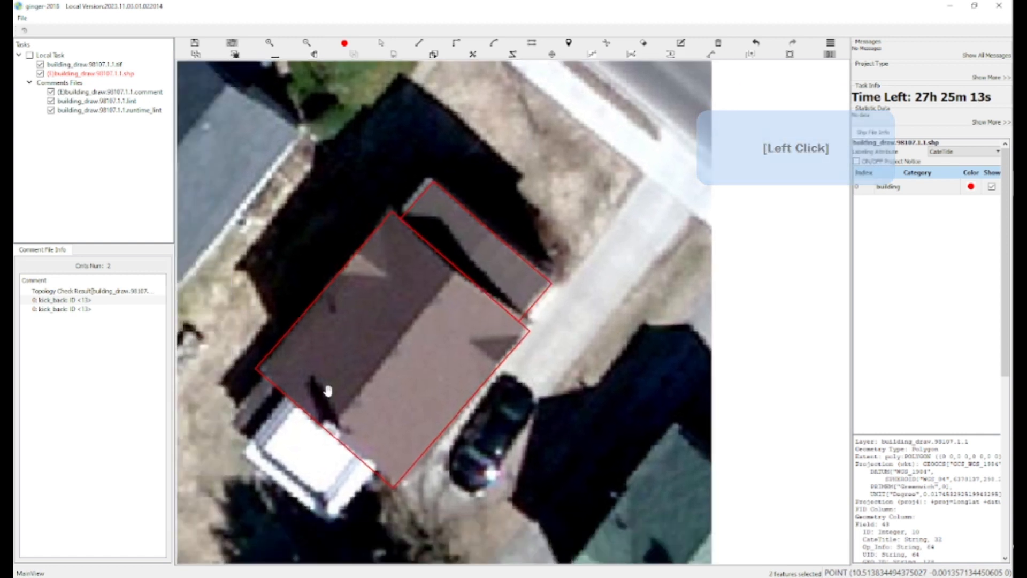
scroll(299, 407, up, 3)
scroll(303, 392, down, 3)
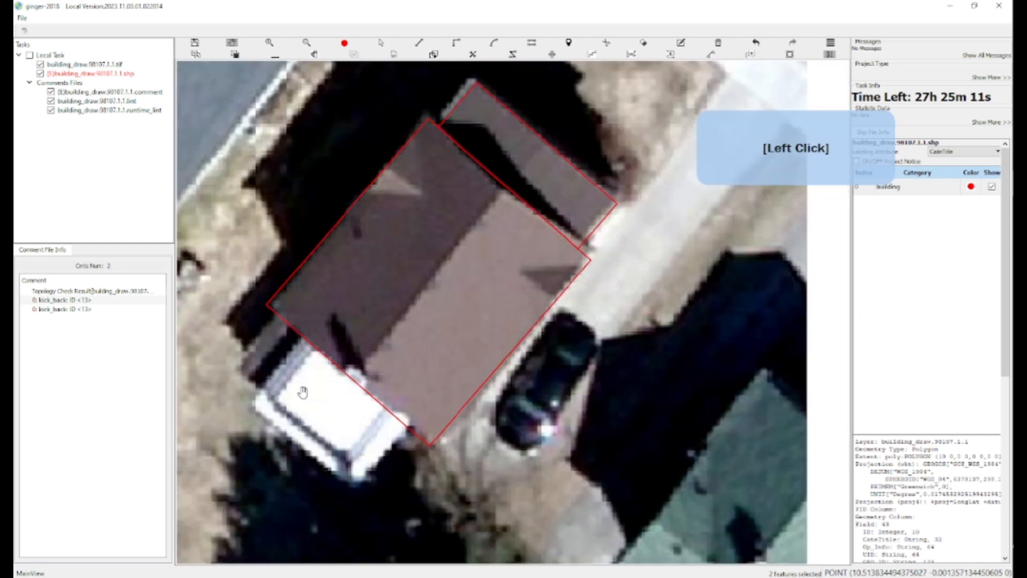
click(306, 357)
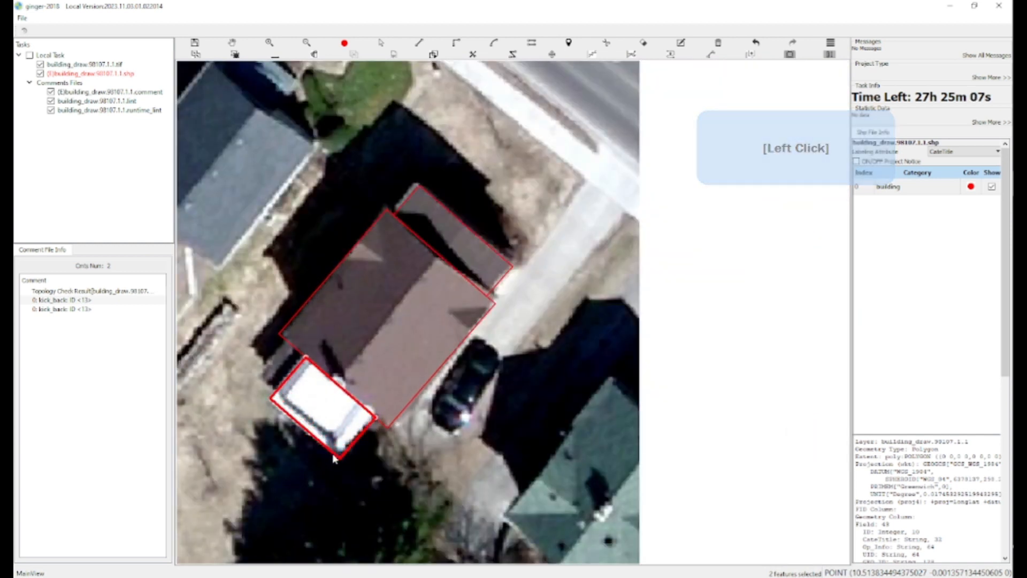
click(340, 458)
Step: Select all three rectangles of the brown house to examine their corner points along the shared edges
key(w)
drag(316, 396, 317, 449)
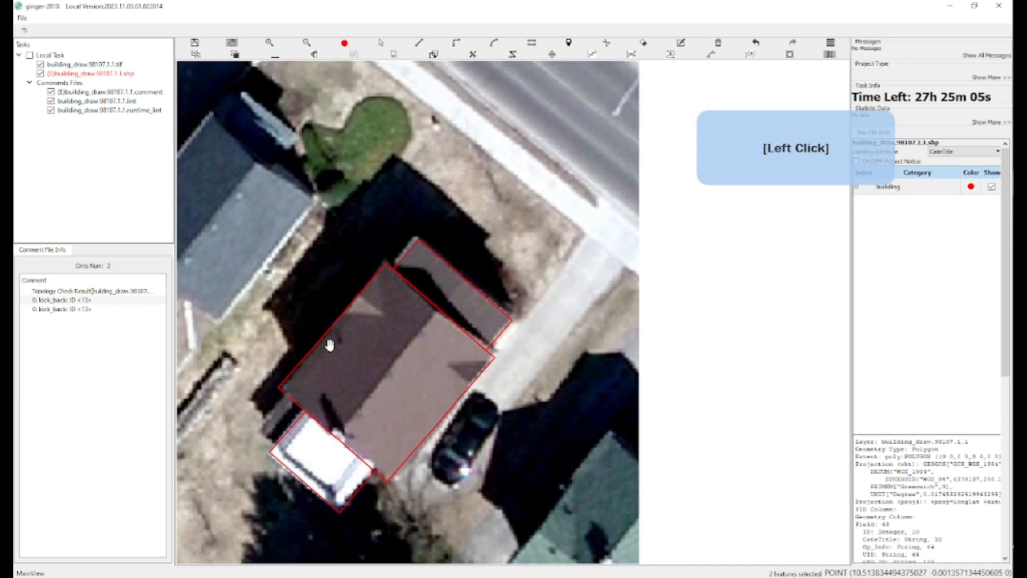
scroll(328, 343, down, 2)
key(a)
drag(307, 276, 432, 450)
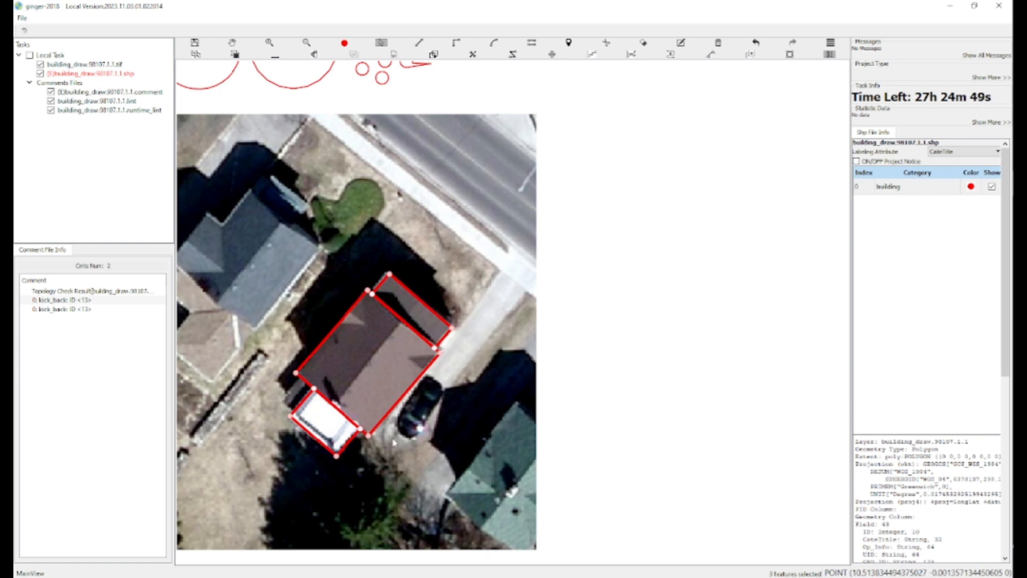
click(309, 355)
Step: Start a right-angled outline of the gray-roofed house at its east corner, tracing the long southeast edge and the brown lower-left extension
key(w)
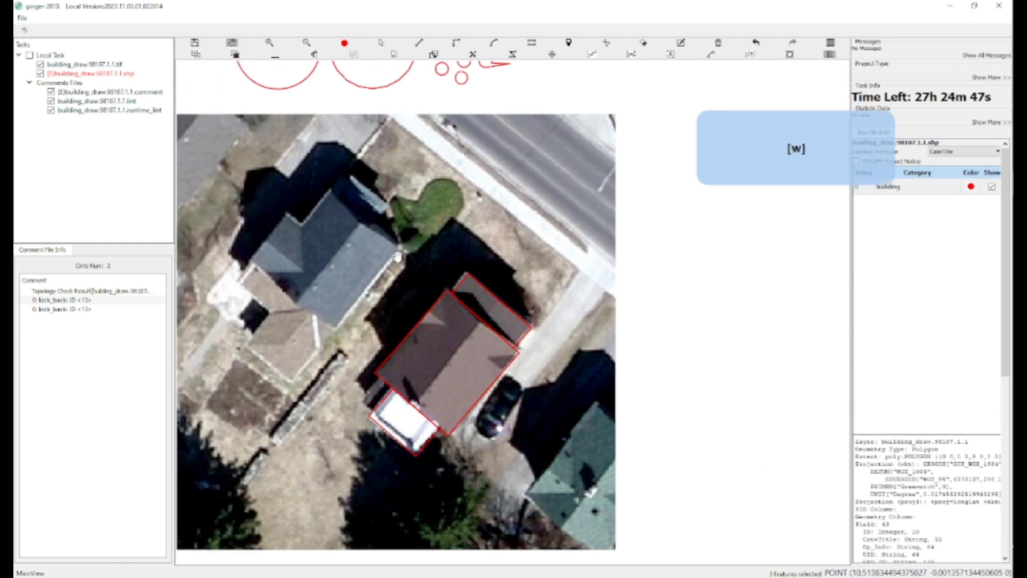
drag(362, 307, 398, 312)
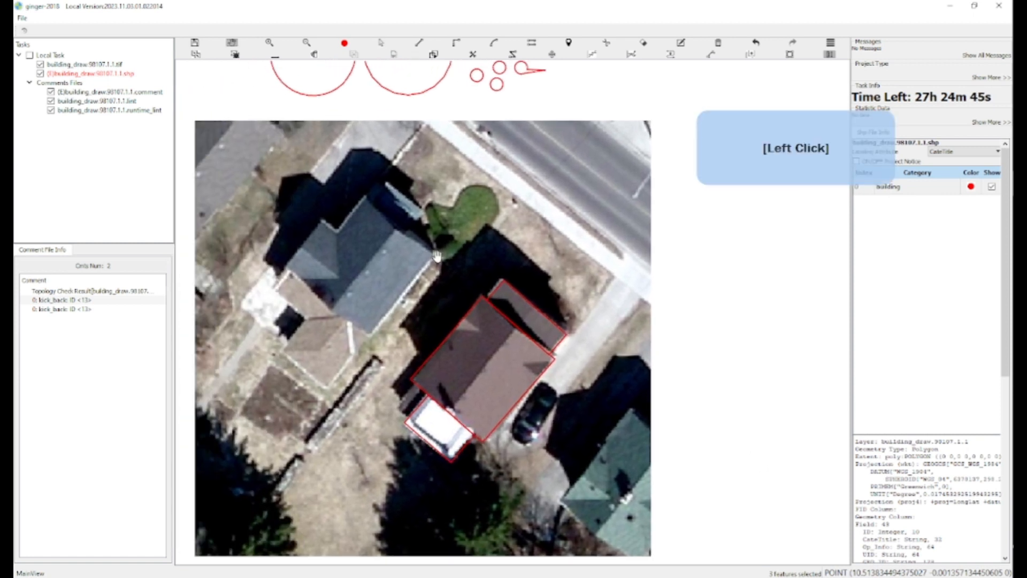
key(f)
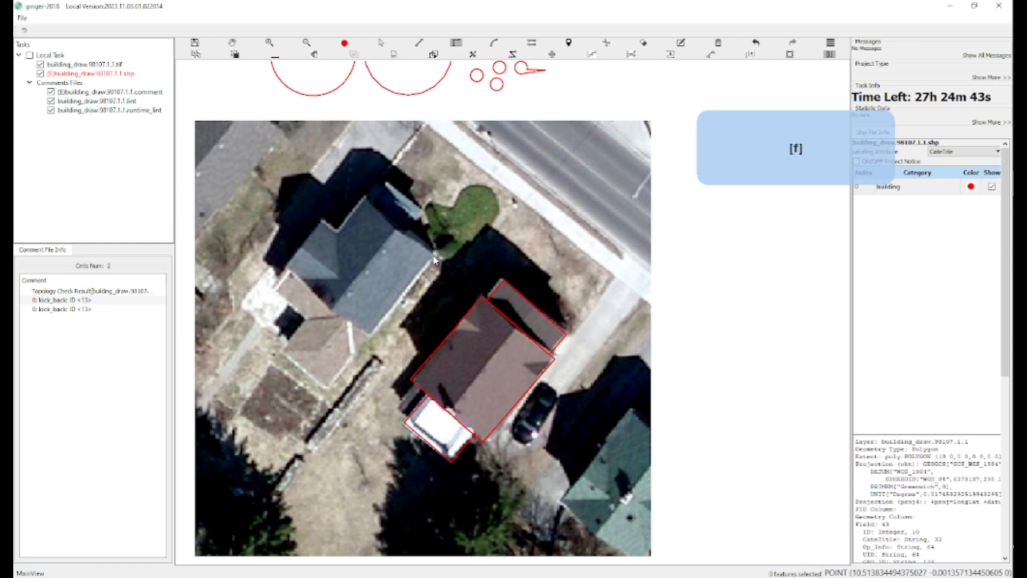
click(434, 257)
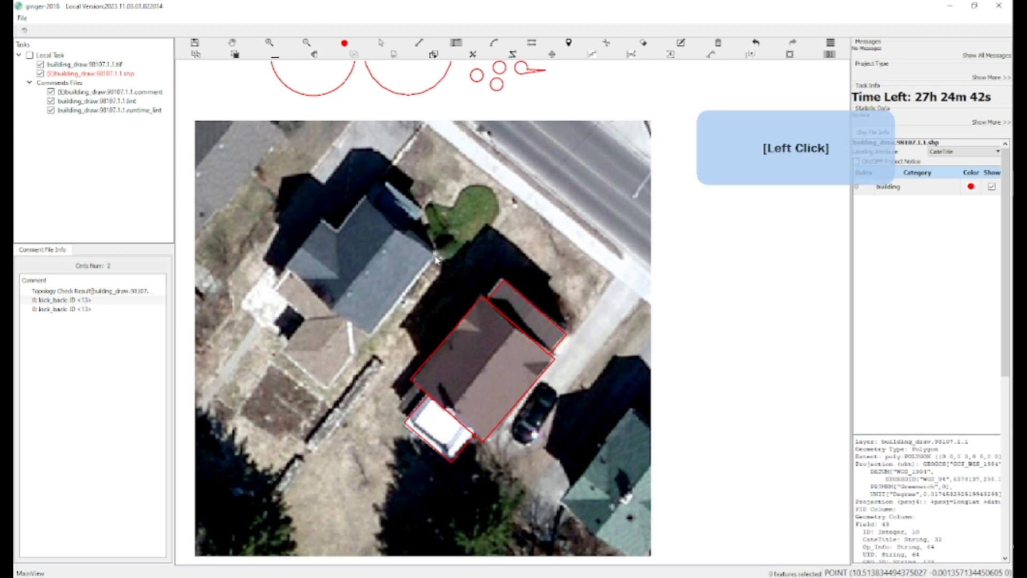
click(327, 388)
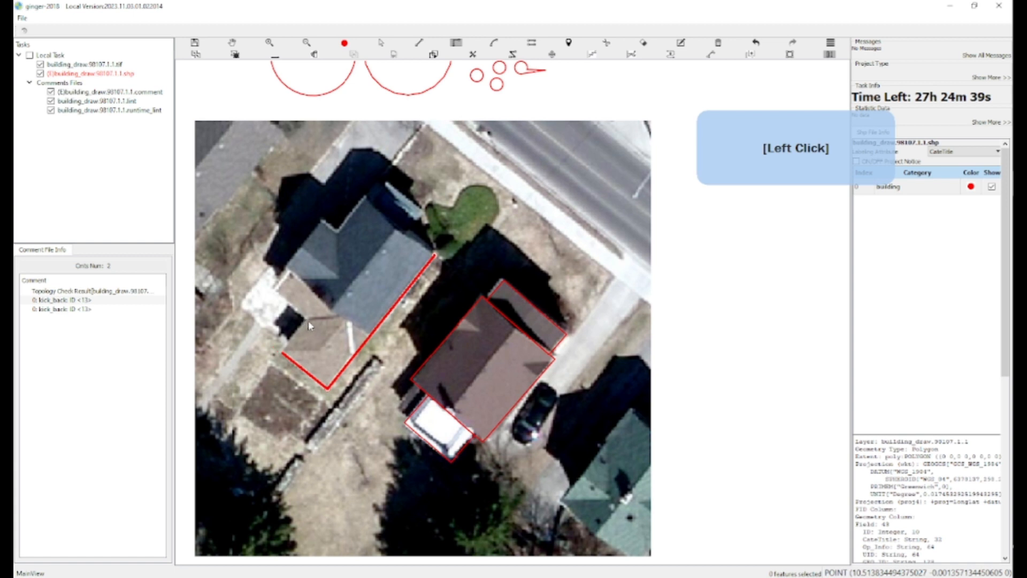
click(310, 319)
click(274, 289)
click(289, 272)
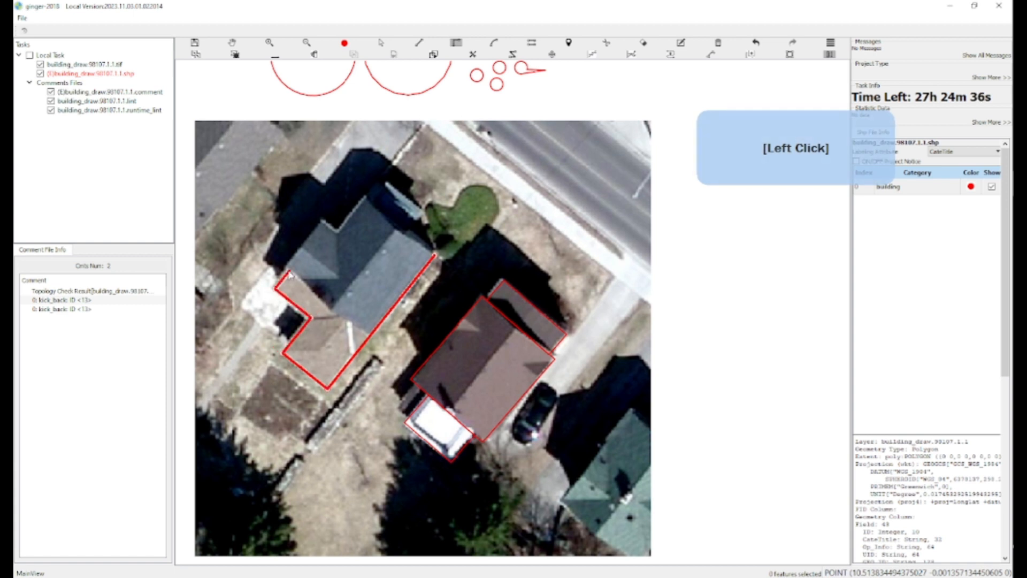
Step: Continue the gray house's outline along its northwest edges, retake the misplaced corner, go around the small northeast extension and close the polygon
click(325, 220)
click(339, 232)
click(368, 197)
key(BackSpace)
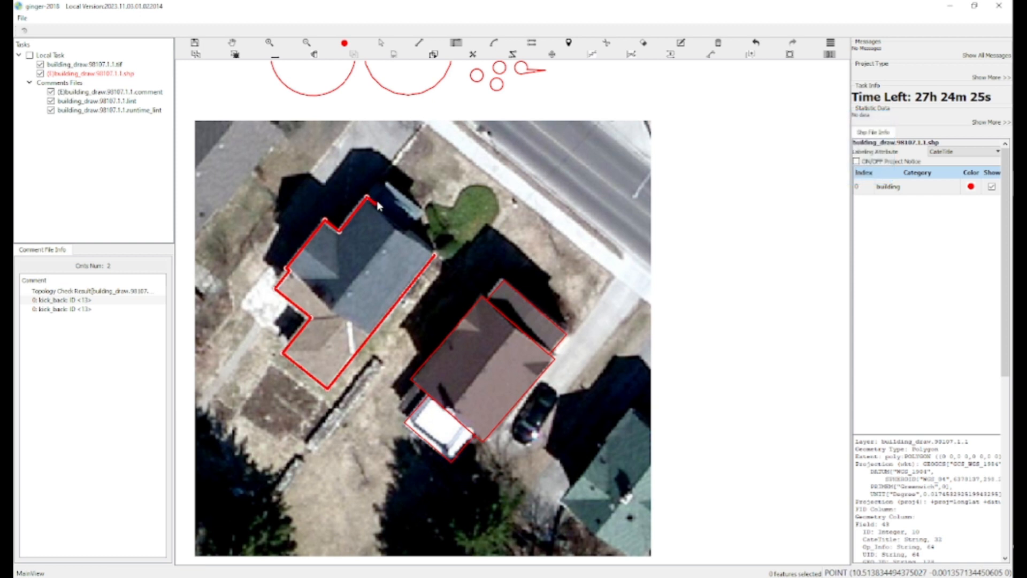
key(BackSpace)
click(369, 199)
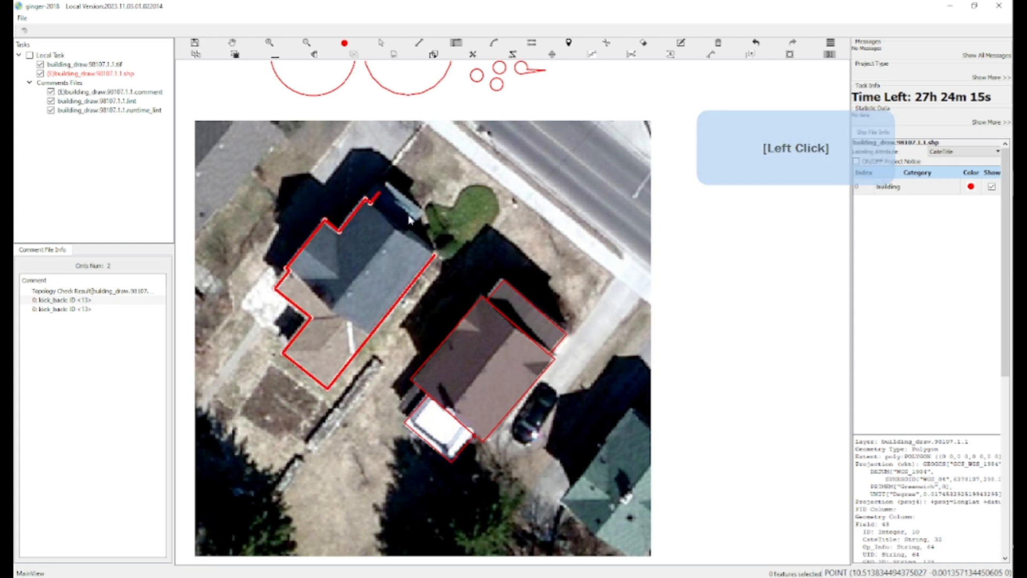
click(387, 183)
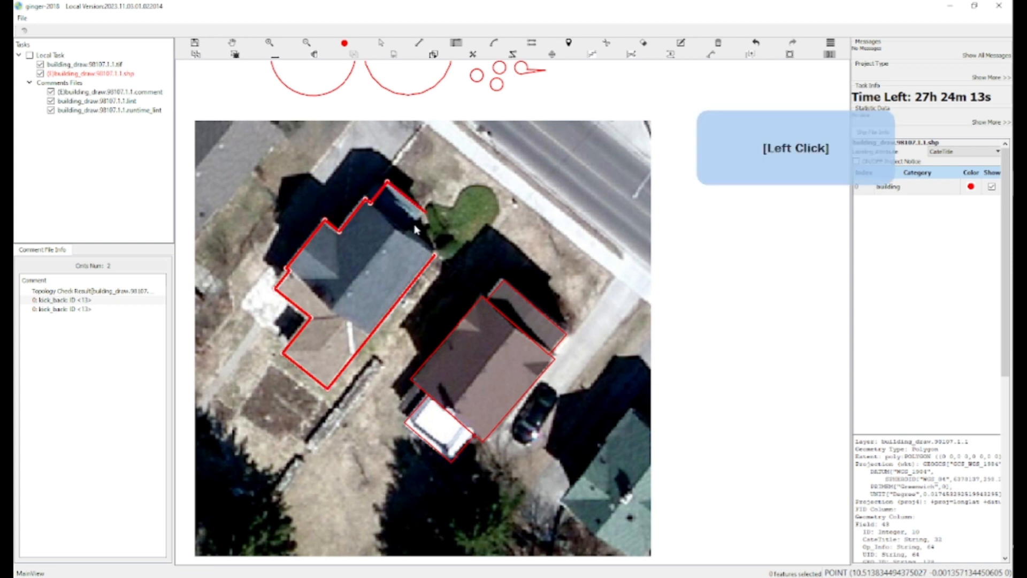
click(434, 256)
key(space)
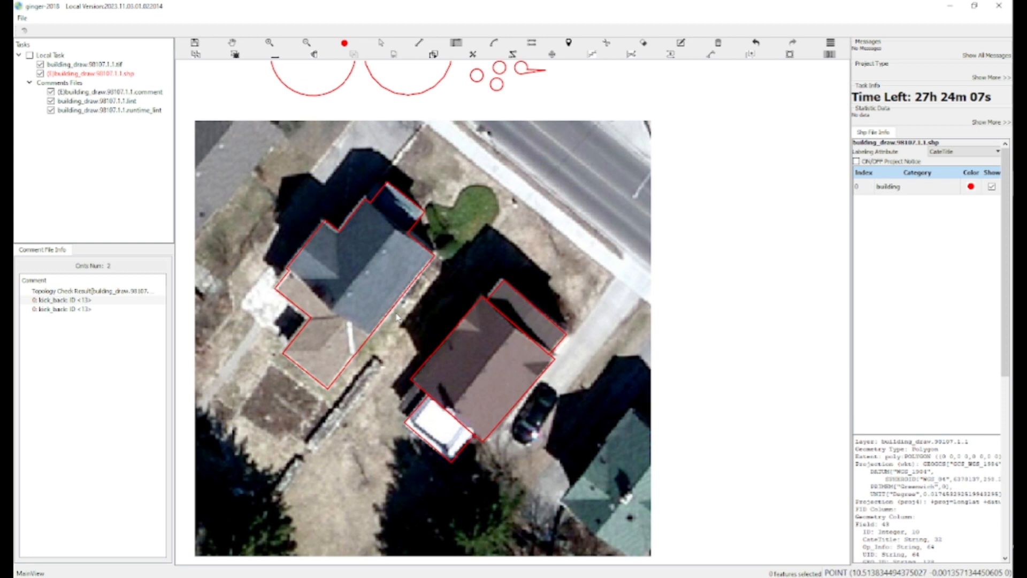
Step: Box-select the brown house's main, annex and porch rectangles to examine how the building is divided
key(w)
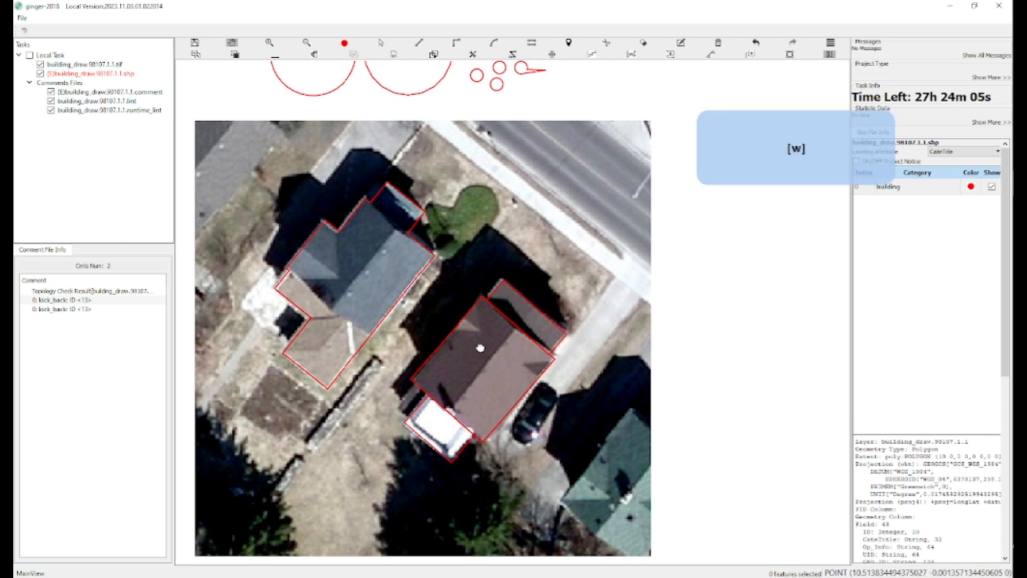
drag(479, 348, 491, 323)
key(a)
drag(455, 277, 571, 477)
key(w)
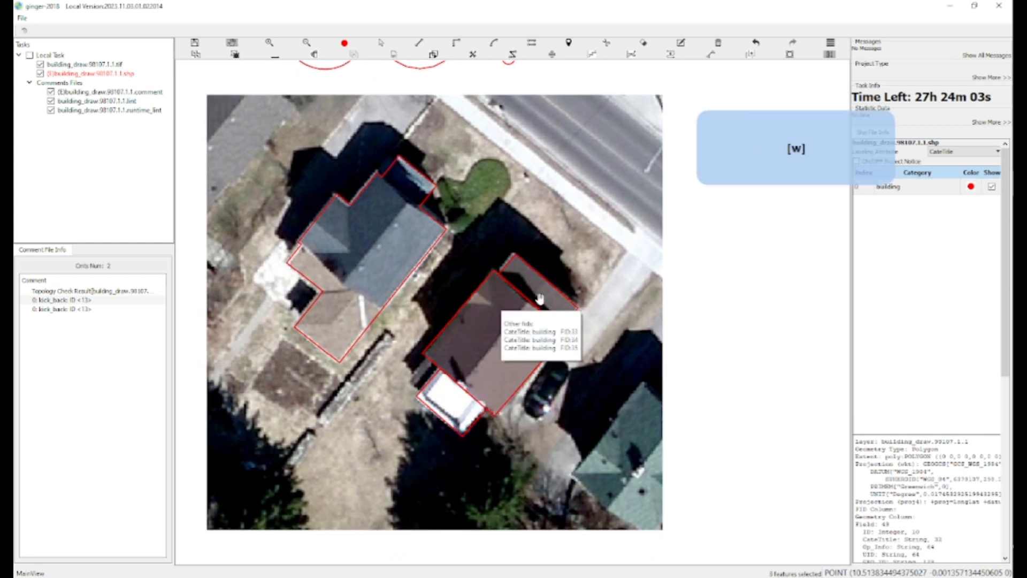
Step: Select the brown house's main roof rectangle and then the gray house's single outline to compare them
key(a)
key(e)
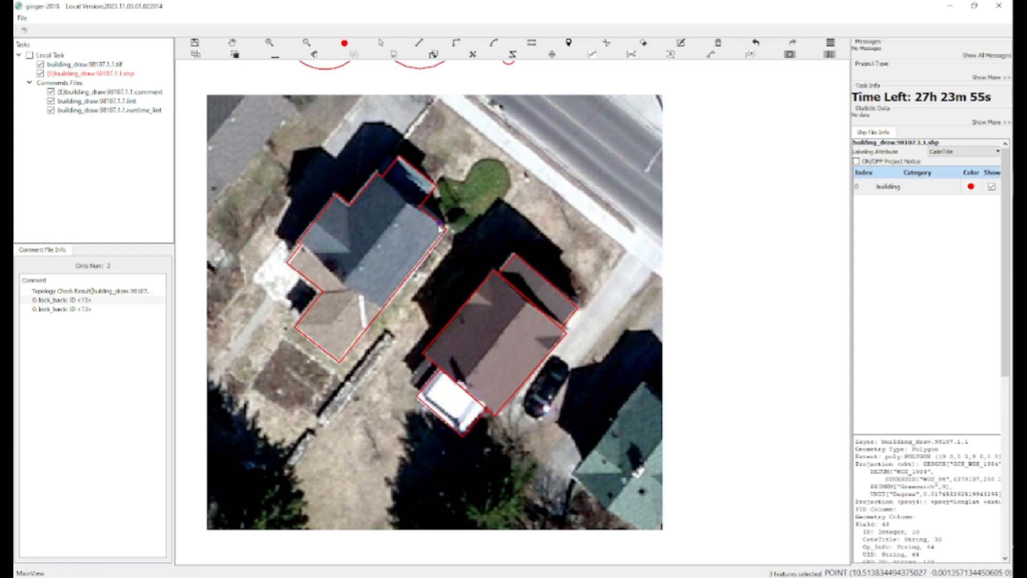
click(449, 240)
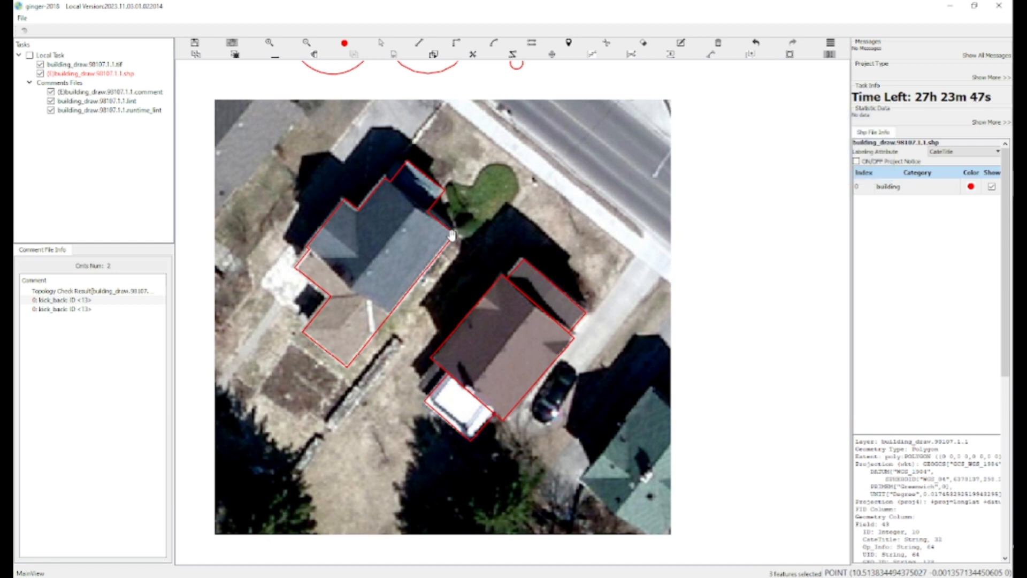
click(489, 338)
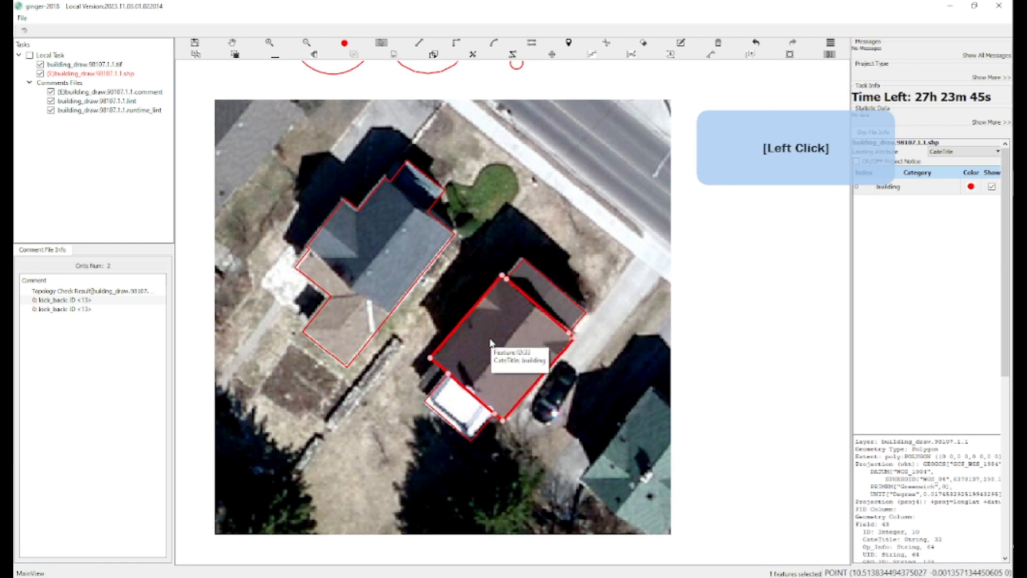
key(a)
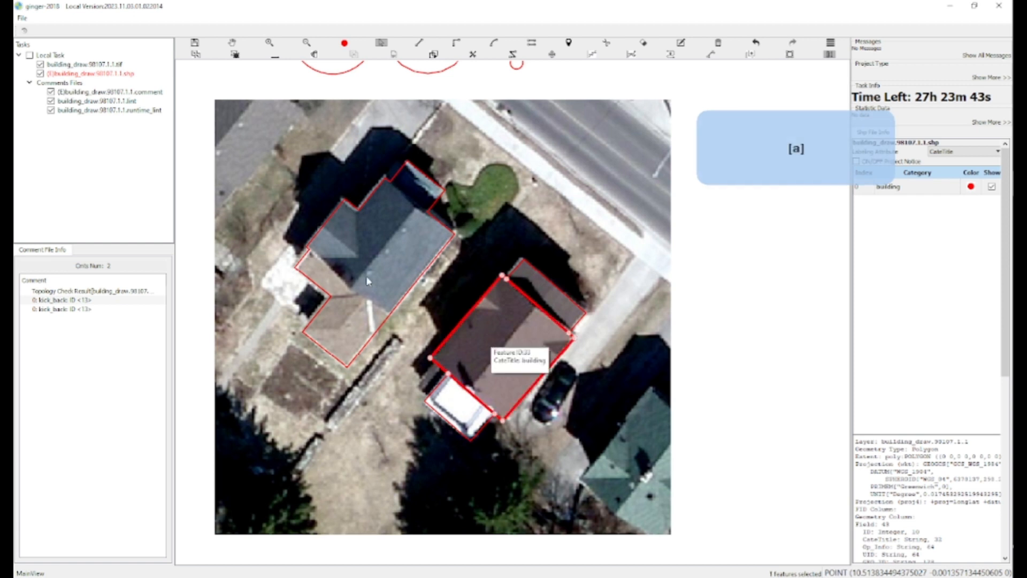
click(366, 278)
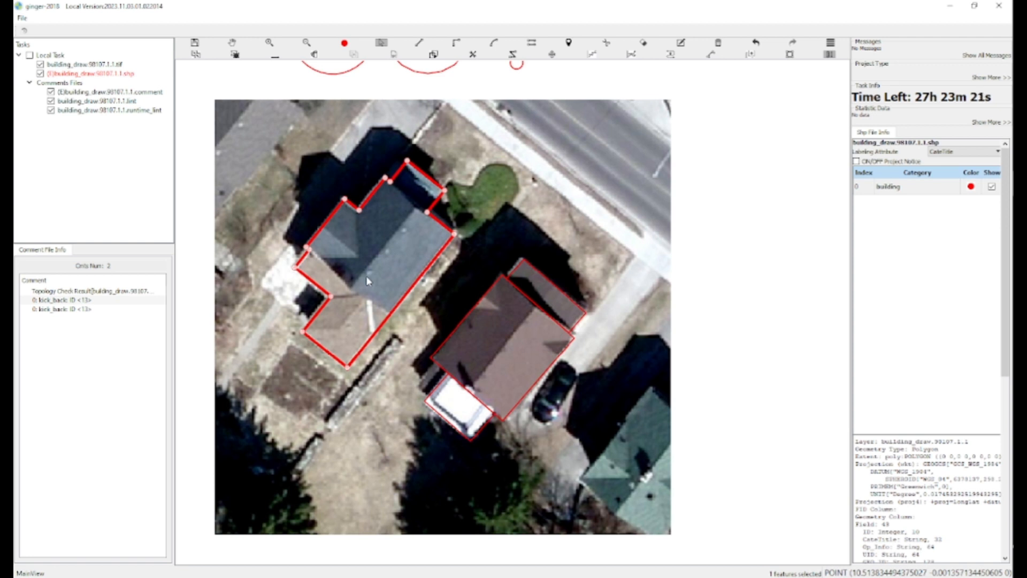
Step: Select all the building polygons on both houses and delete them
key(a)
drag(297, 183, 623, 473)
key(a)
key(b)
Step: Draw a new rotated rectangle over the brown house's main roof, from its top corner along the northwest edge to the far side
key(w)
drag(522, 277, 521, 234)
key(w)
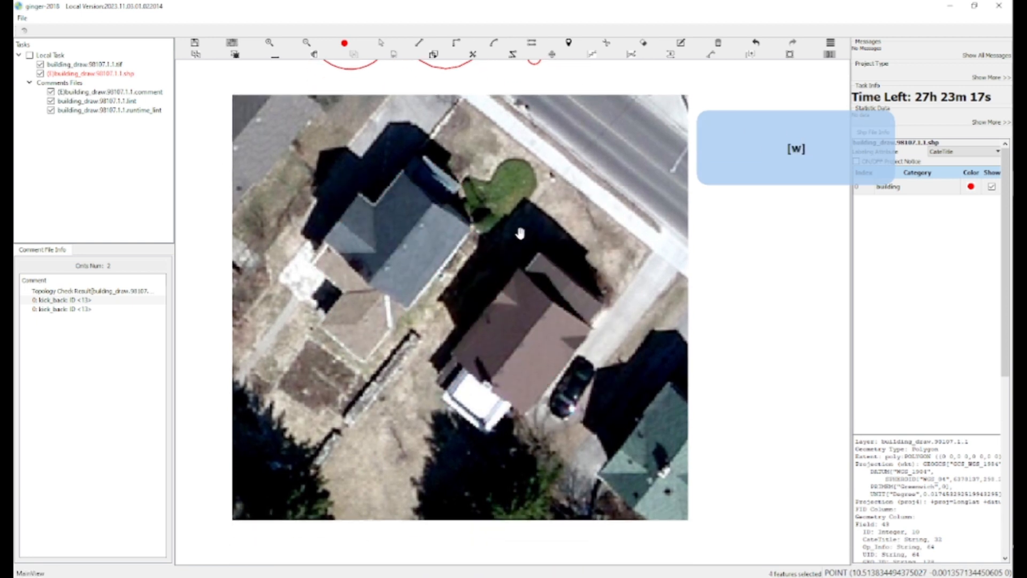
key(e)
click(522, 270)
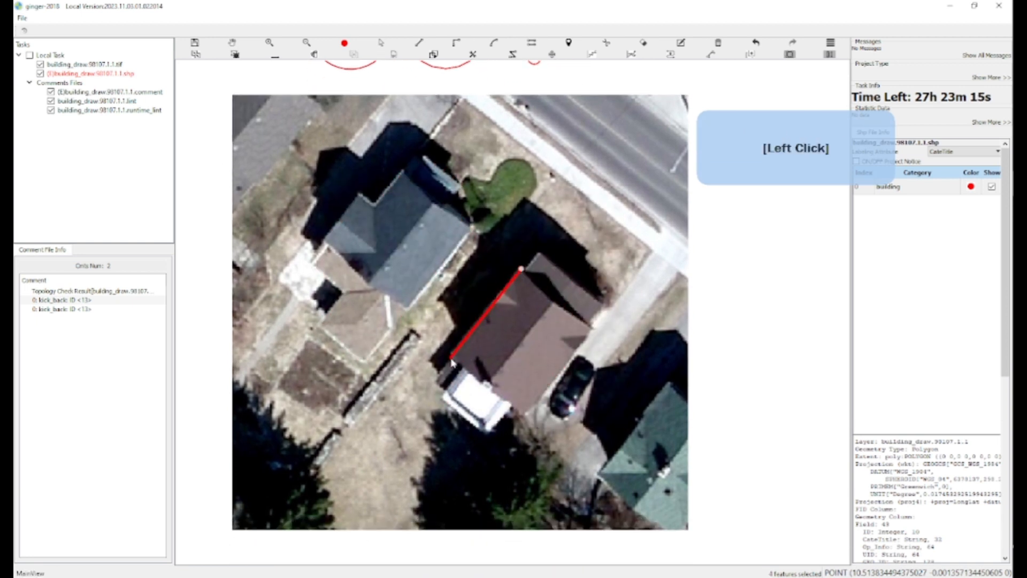
click(452, 354)
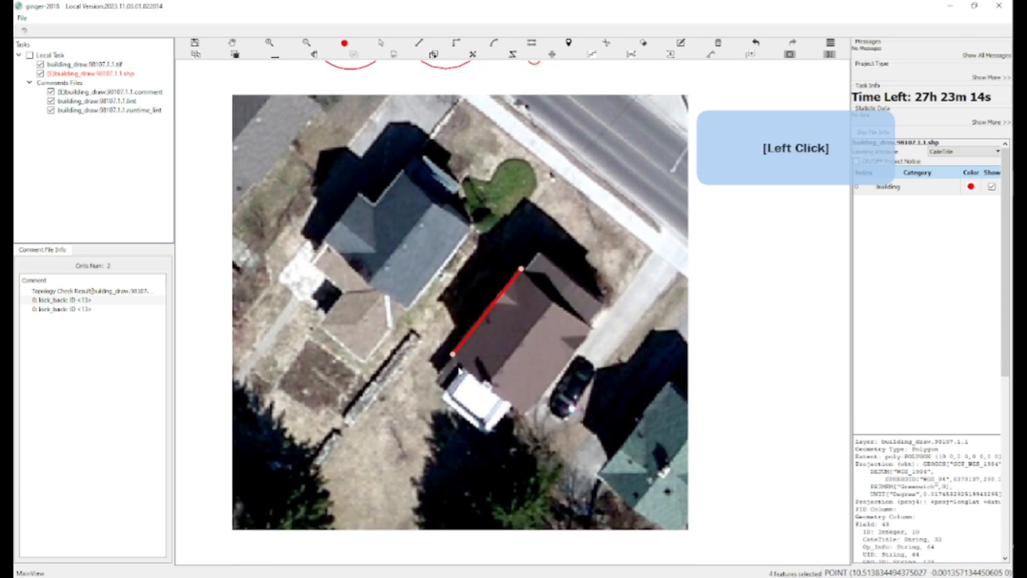
click(536, 412)
Step: Adjust the northeast edge of the brown house's main roof rectangle to fit the roof line beside the narrow annex
scroll(559, 305, up, 4)
key(a)
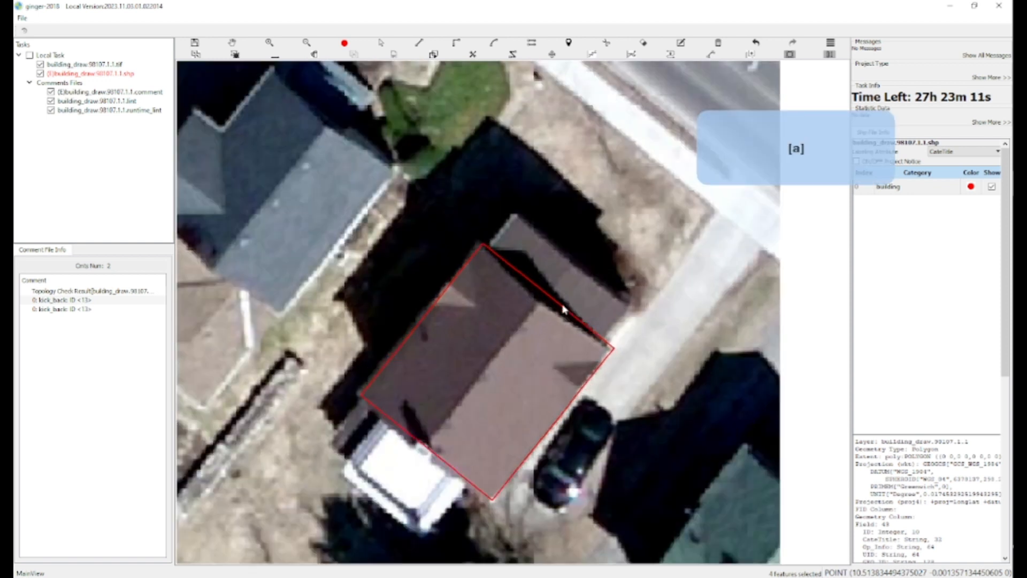
click(557, 312)
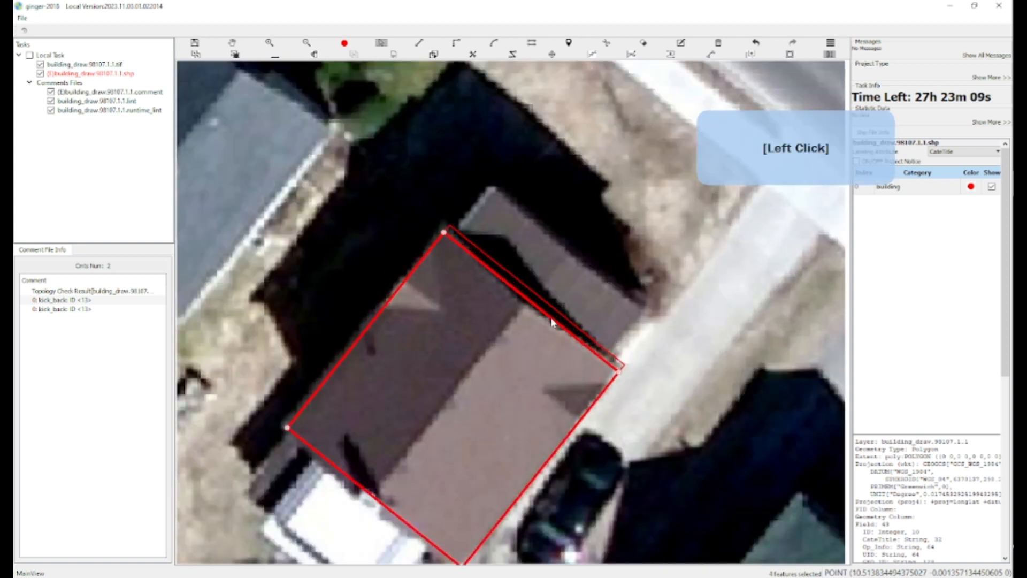
scroll(553, 316, down, 3)
scroll(550, 303, up, 1)
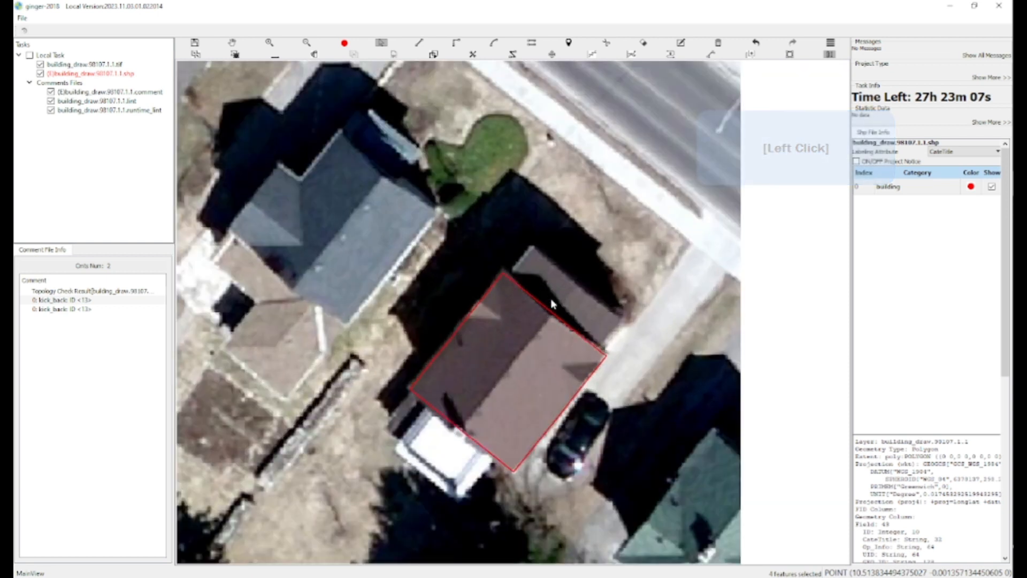
scroll(552, 301, up, 2)
key(a)
click(536, 307)
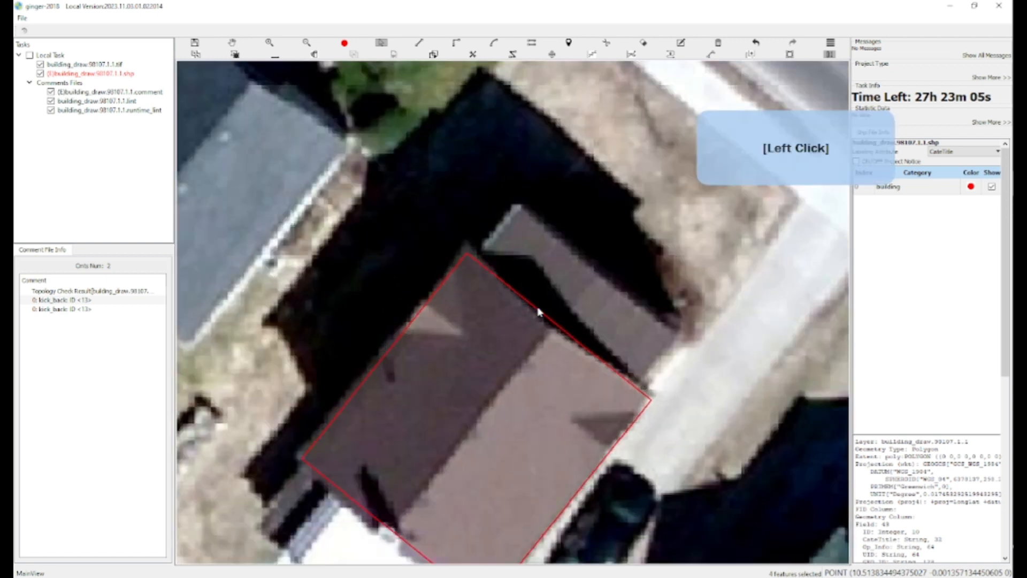
Step: Shift the southeast edge of the main roof rectangle onto the roof's edge beside the parked car
key(w)
drag(573, 409, 501, 280)
scroll(511, 381, up, 3)
key(a)
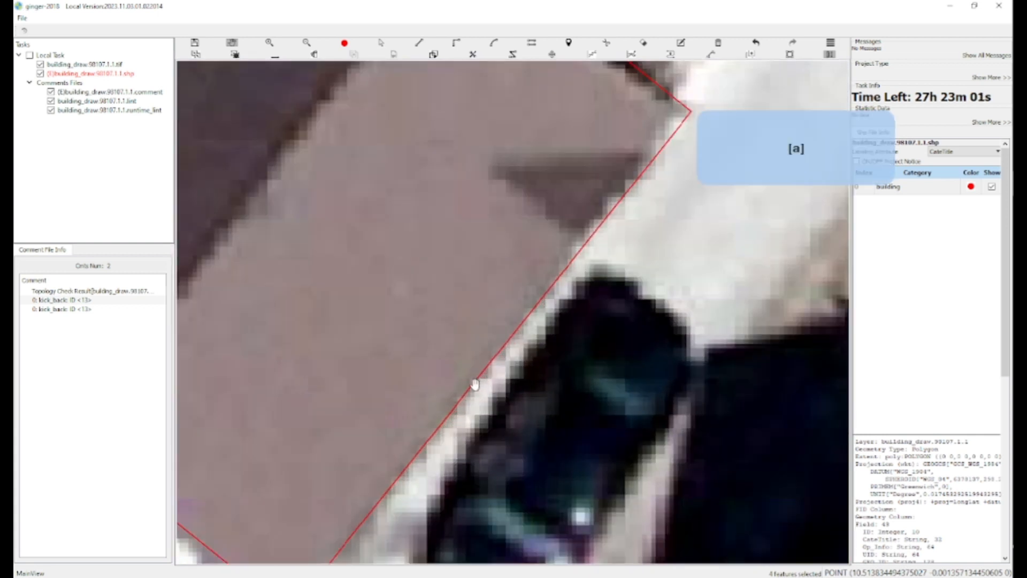
scroll(479, 385, up, 2)
click(470, 383)
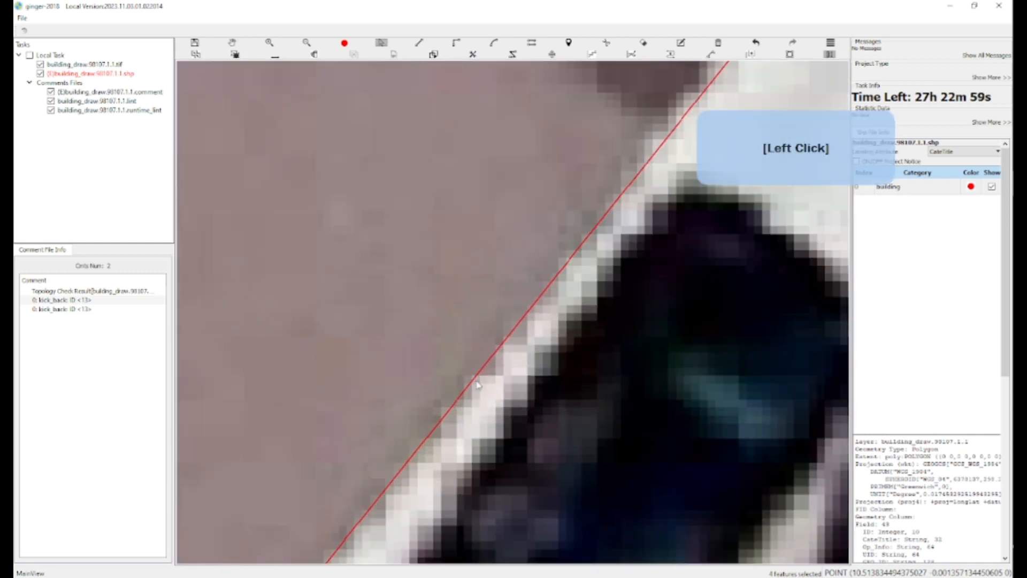
key(w)
click(453, 363)
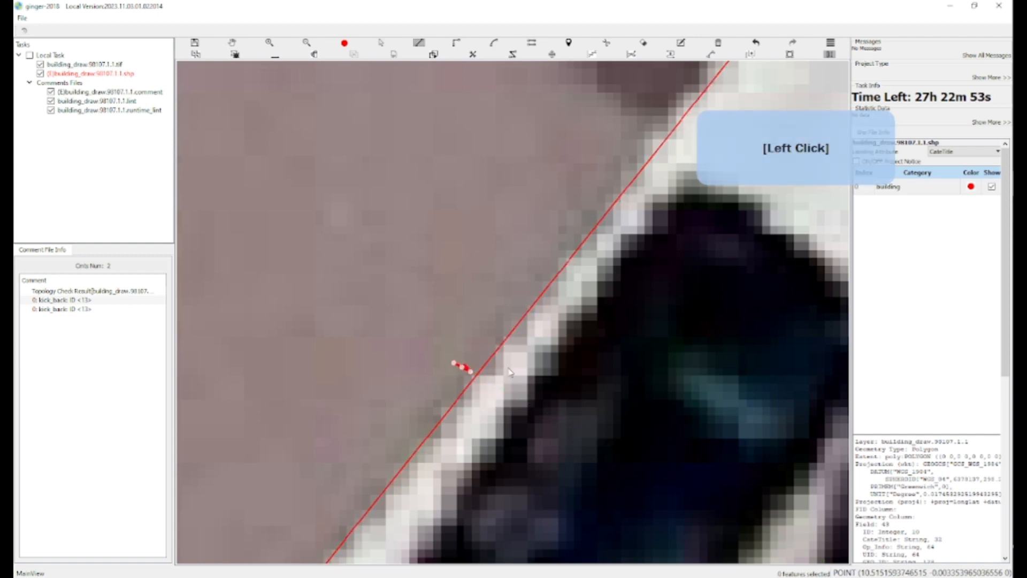
click(471, 371)
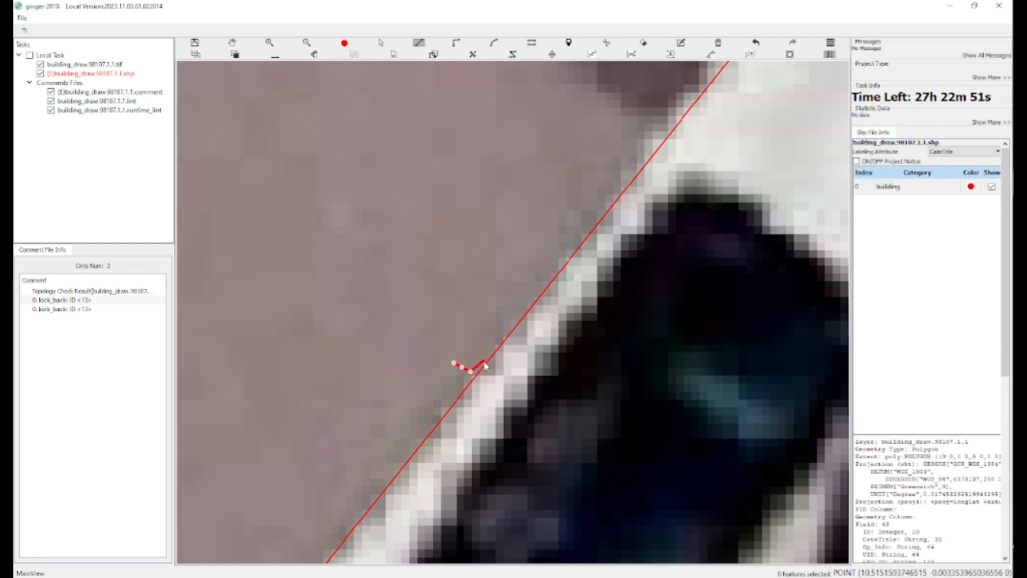
Step: Fine-tune the main roof rectangle's southeast edge against the brown roof's boundary pixels
scroll(483, 364, down, 4)
key(w)
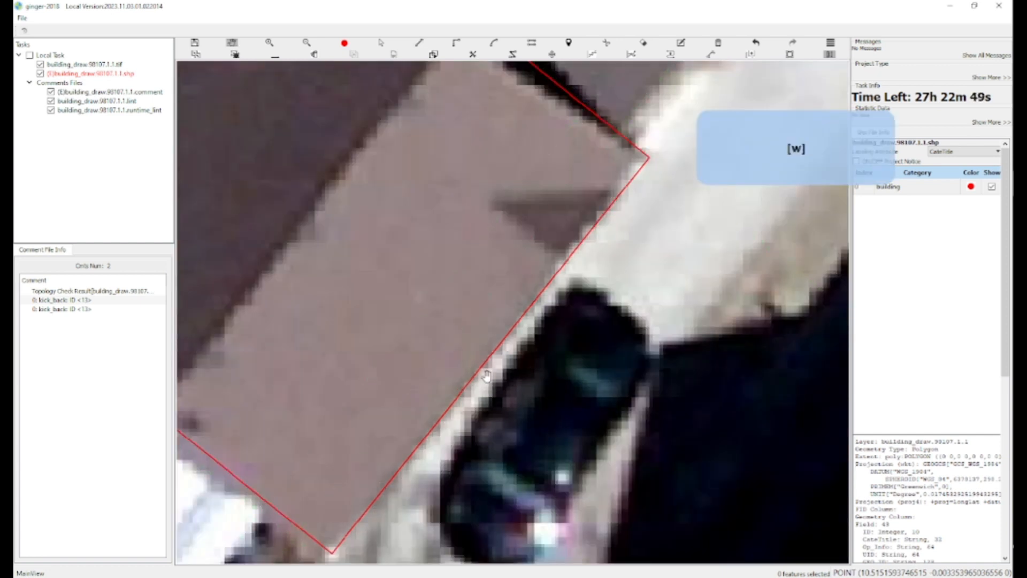
scroll(477, 371, up, 3)
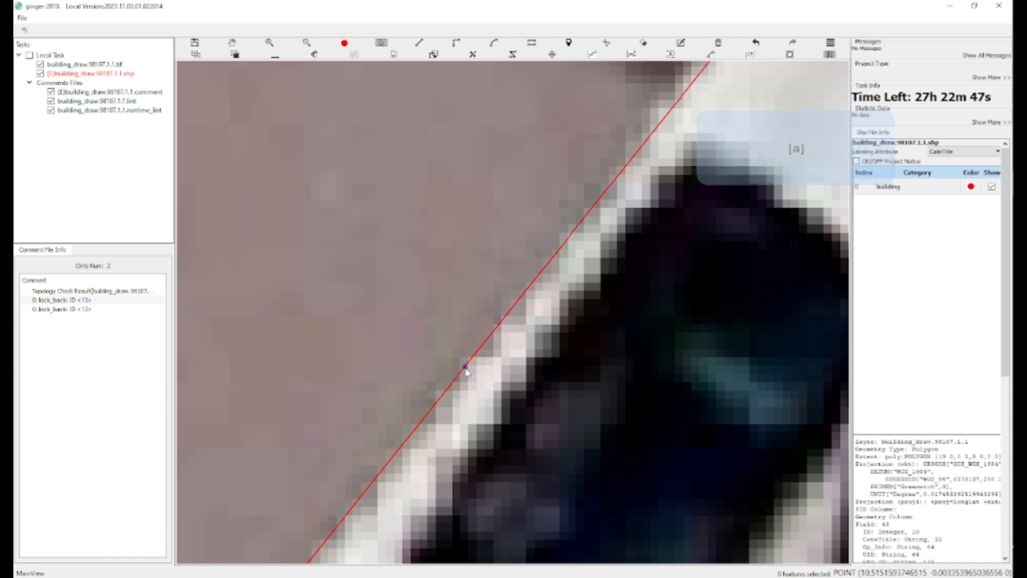
click(456, 356)
scroll(464, 357, down, 3)
key(w)
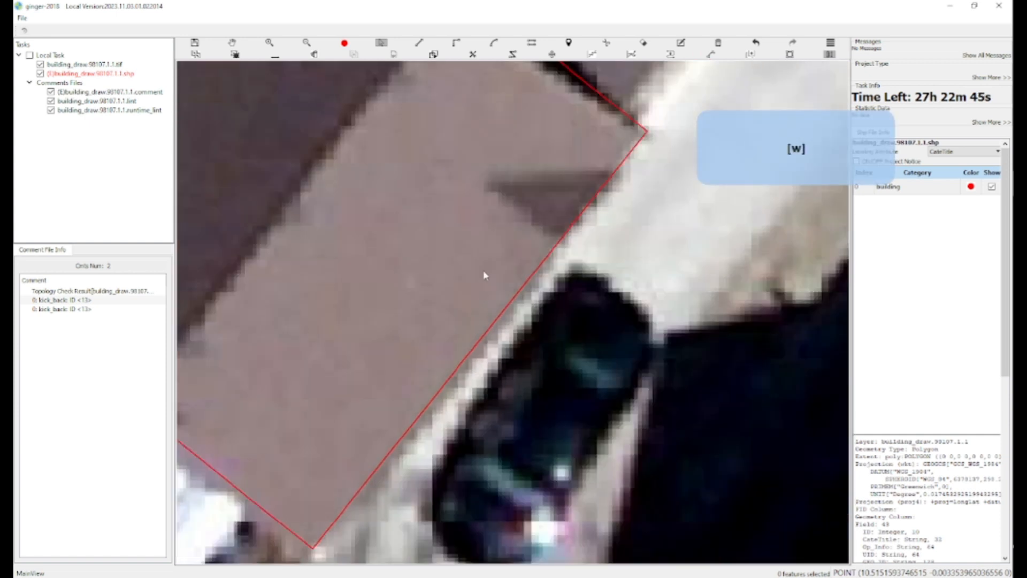
Step: Fine-tune the main roof rectangle's northeast edge along the dark shadow strip next to the annex
drag(502, 217, 493, 319)
scroll(537, 227, up, 4)
key(w)
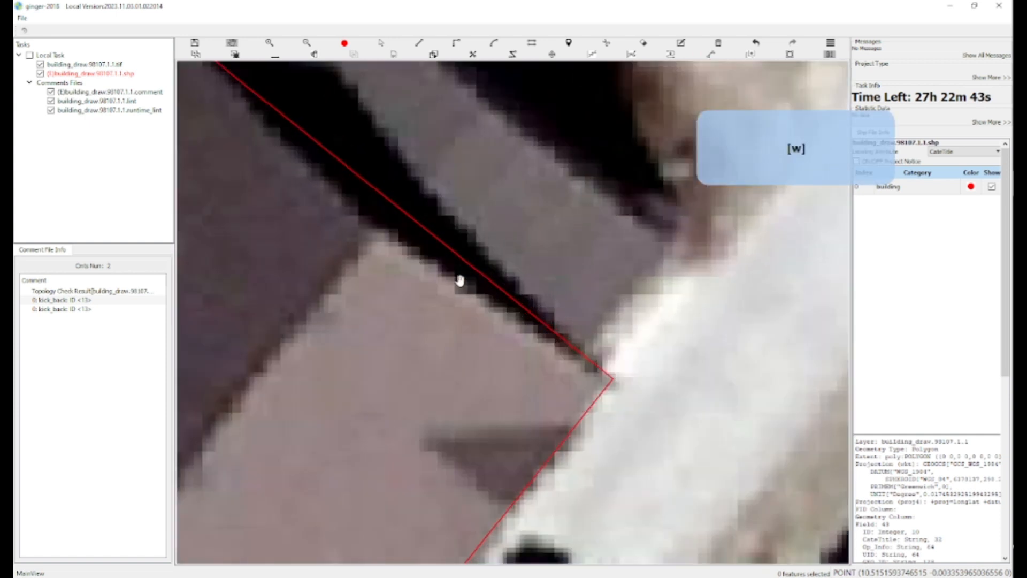
key(a)
click(467, 286)
drag(467, 283, 473, 283)
key(w)
Step: Move the main roof rectangle's northwest edge outward to the roof's boundary with the shadow
scroll(424, 316, down, 3)
drag(229, 312, 361, 334)
scroll(357, 338, up, 5)
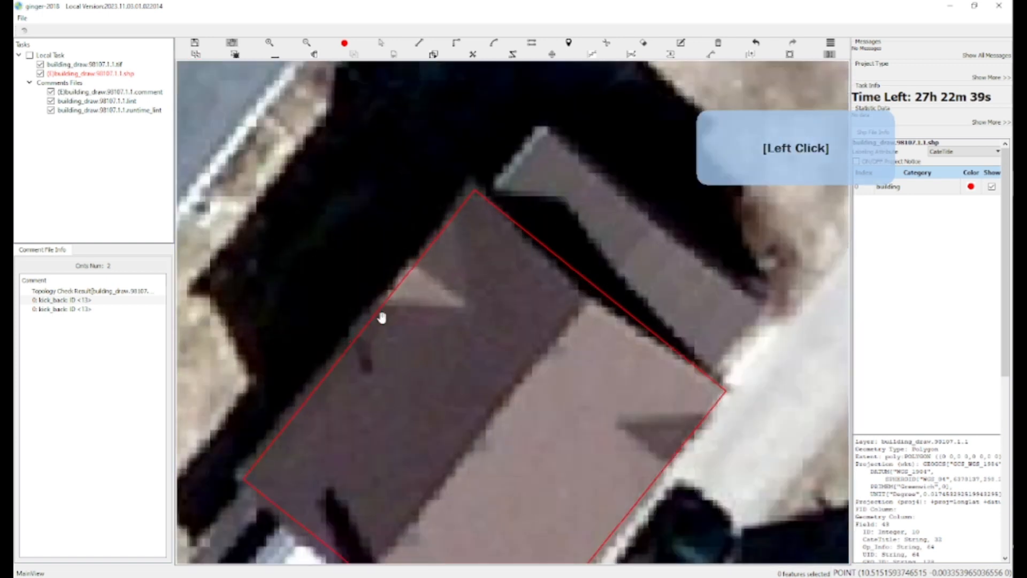
key(a)
click(353, 346)
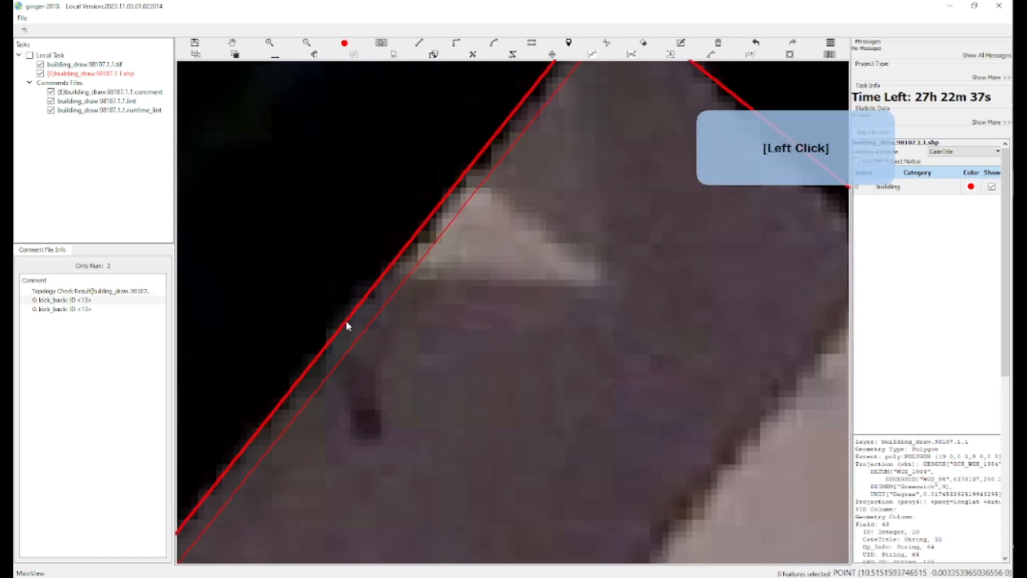
click(349, 326)
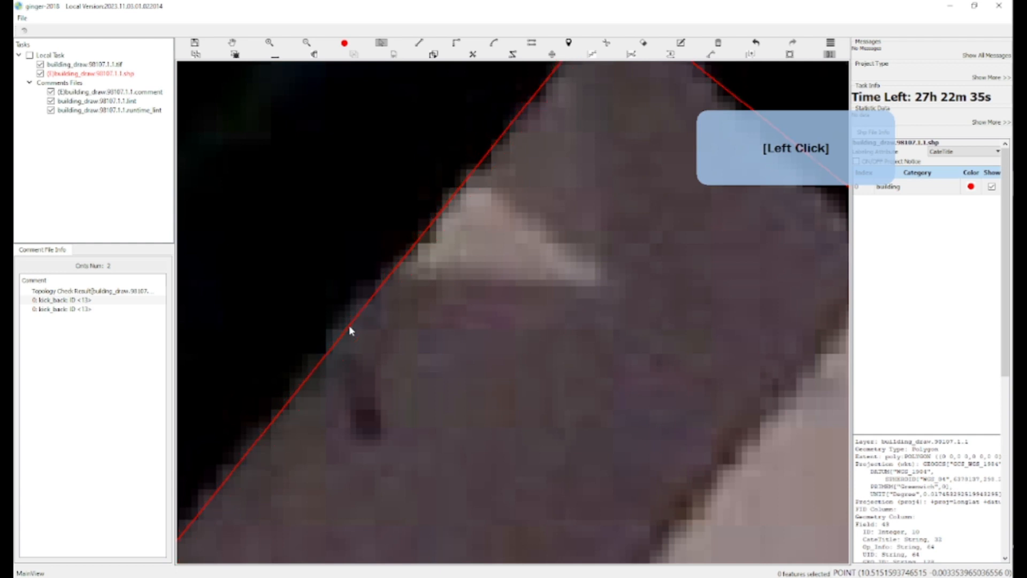
scroll(349, 326, down, 2)
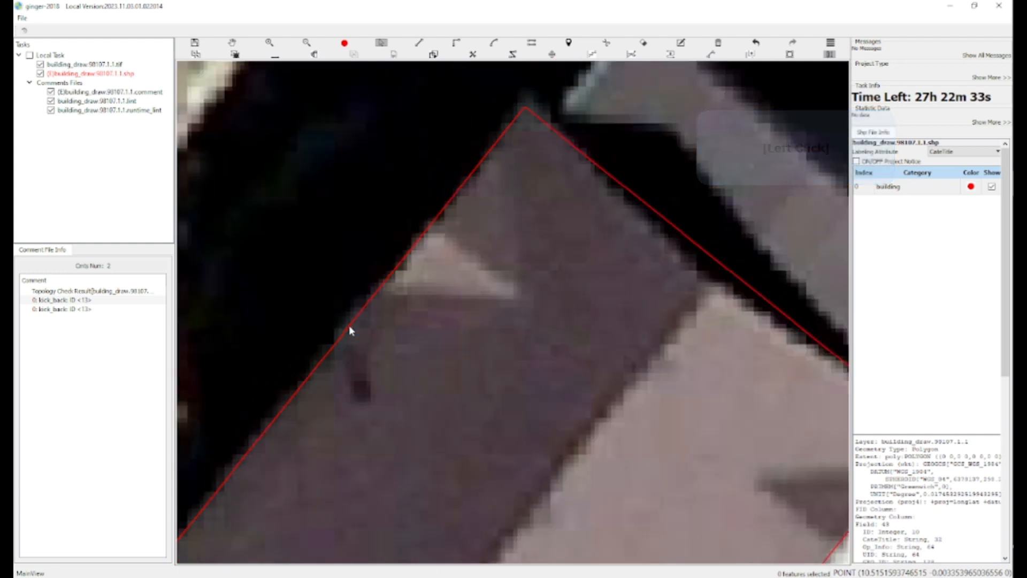
Step: Draw a rotated rectangle over the white porch, starting along the main roof's southwest edge and extending to the porch's outer side
scroll(402, 258, down, 3)
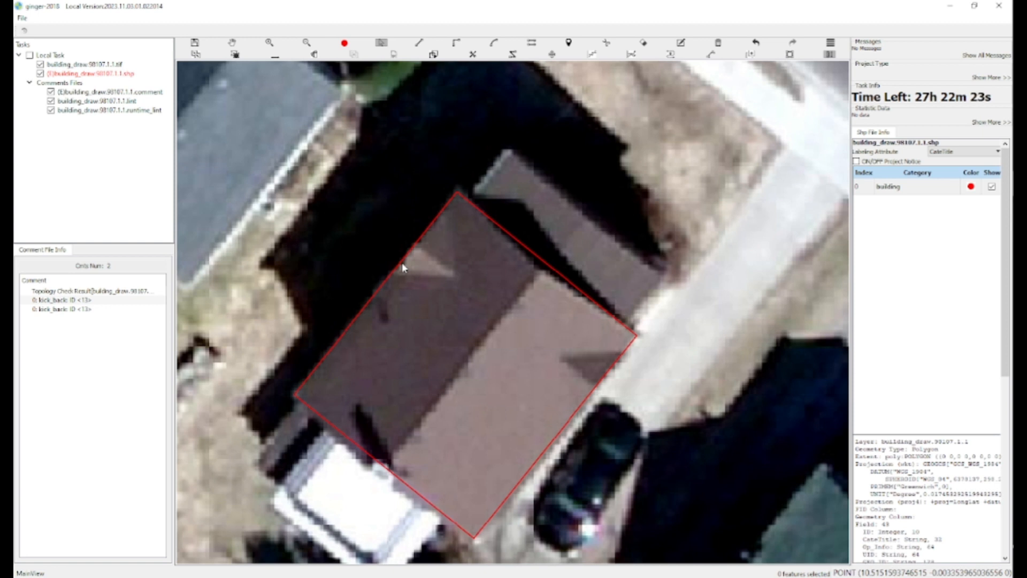
key(space)
drag(344, 369, 337, 309)
key(e)
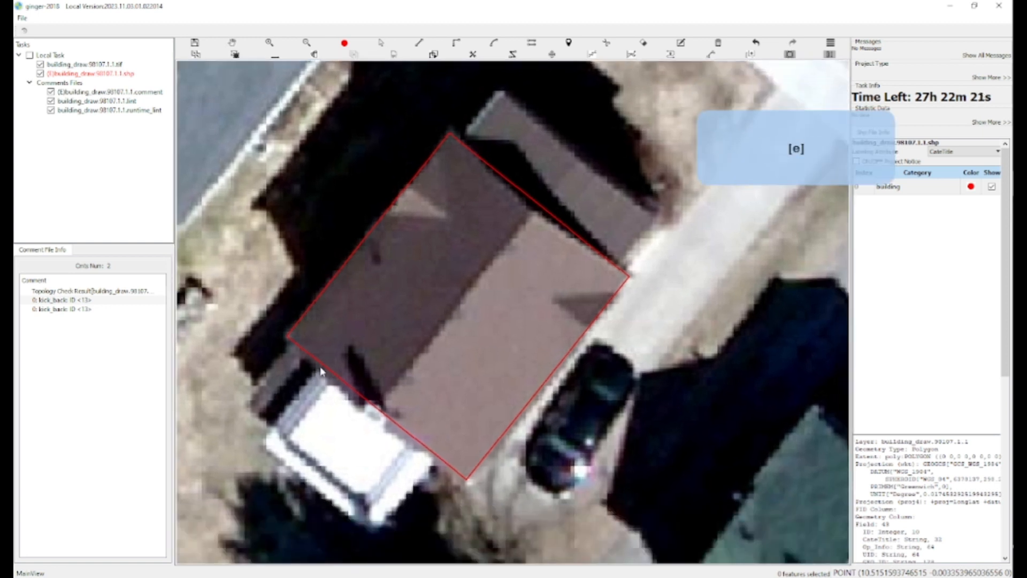
click(322, 365)
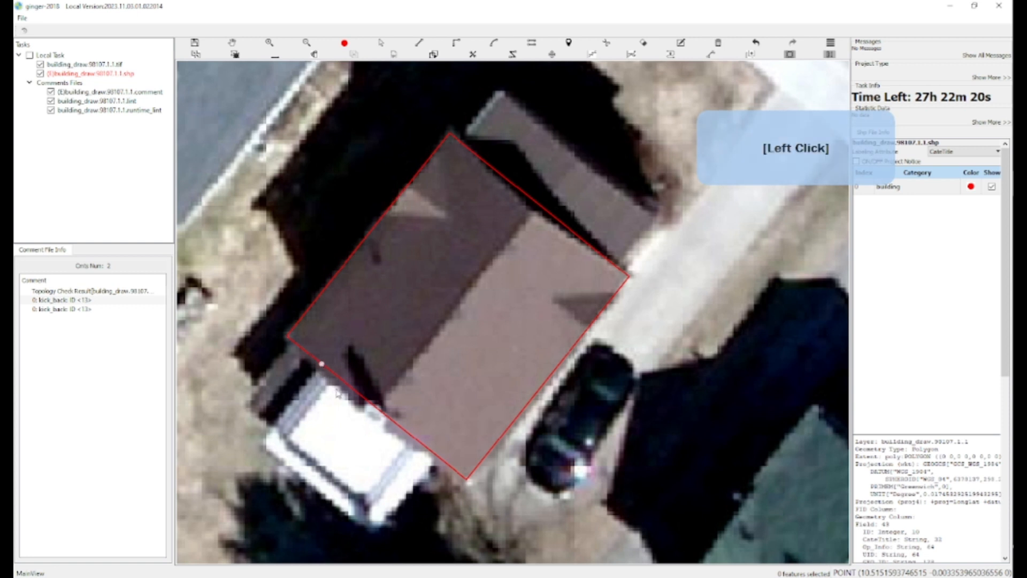
click(439, 459)
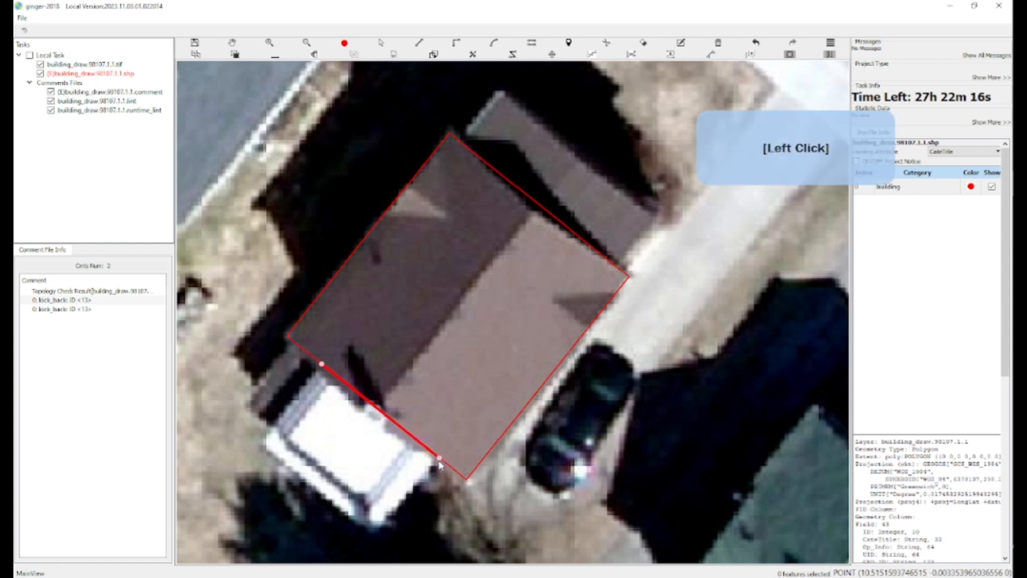
click(364, 528)
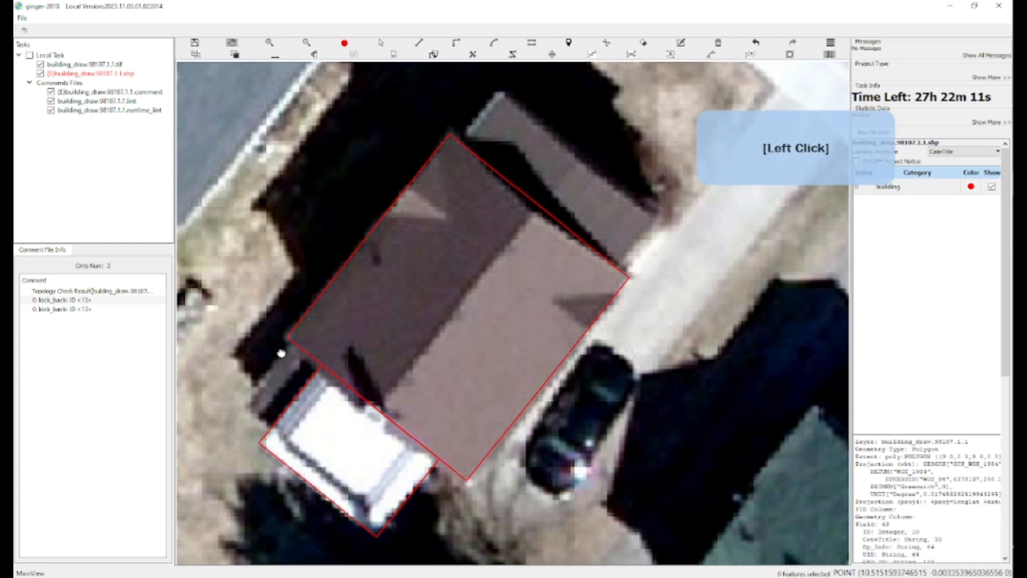
Step: Draw a rotated rectangle over the gray house's main roof, from its east corner along the southeast edge and across to the northwest side
drag(247, 287, 271, 296)
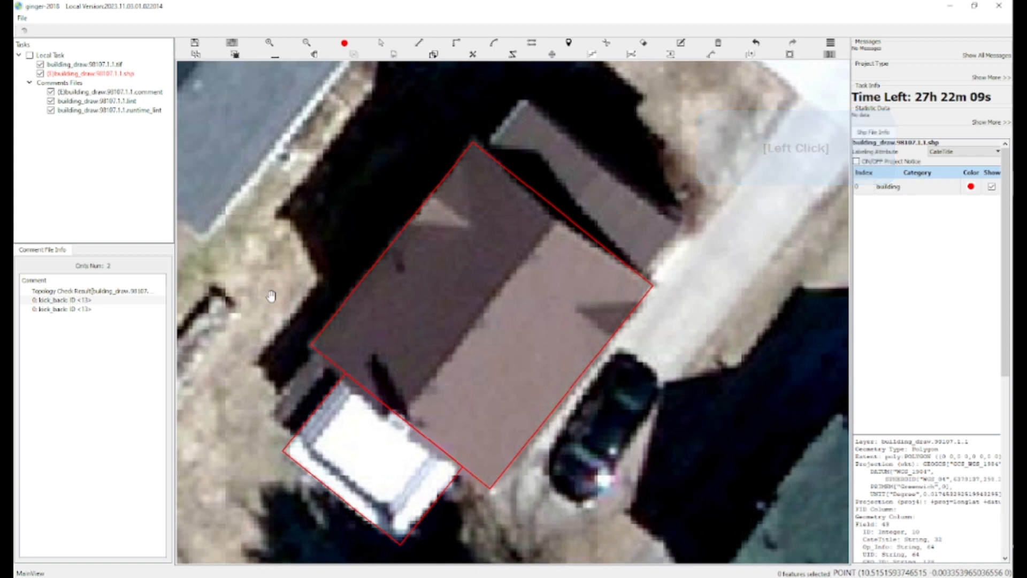
click(469, 278)
drag(335, 128, 376, 162)
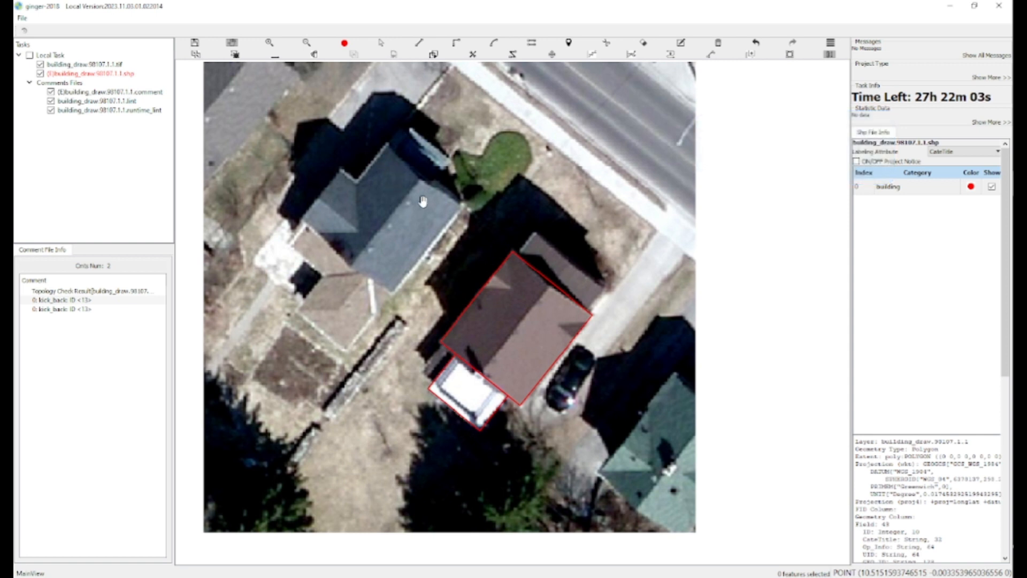
scroll(412, 199, up, 2)
key(e)
click(504, 212)
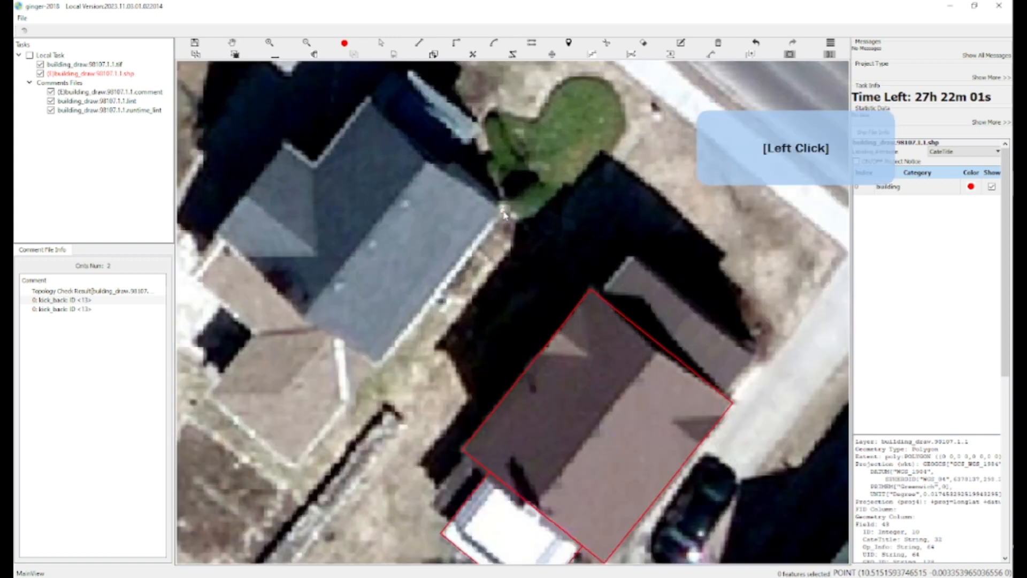
click(380, 370)
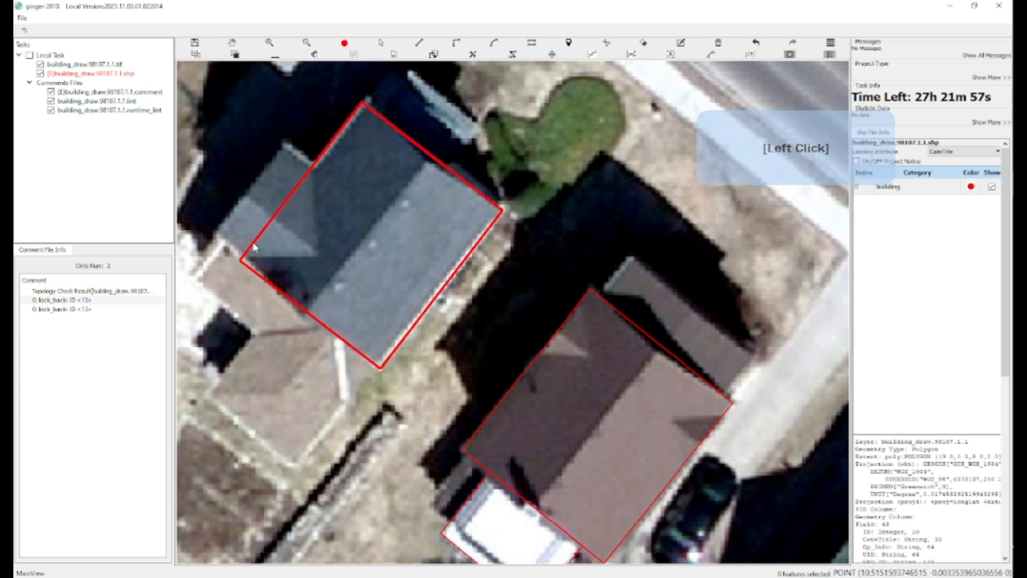
click(253, 247)
key(w)
drag(319, 258, 327, 289)
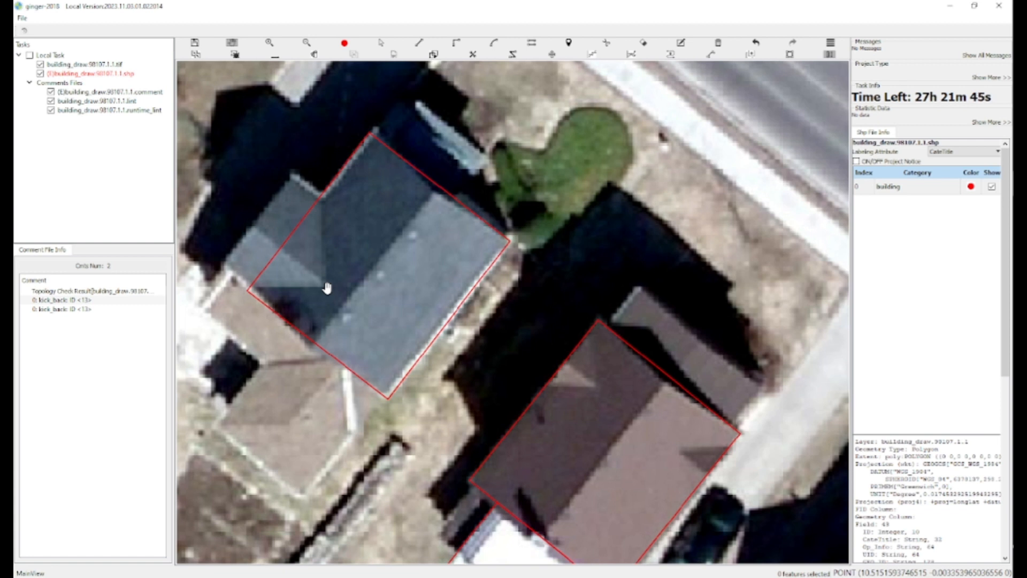
drag(336, 272, 355, 289)
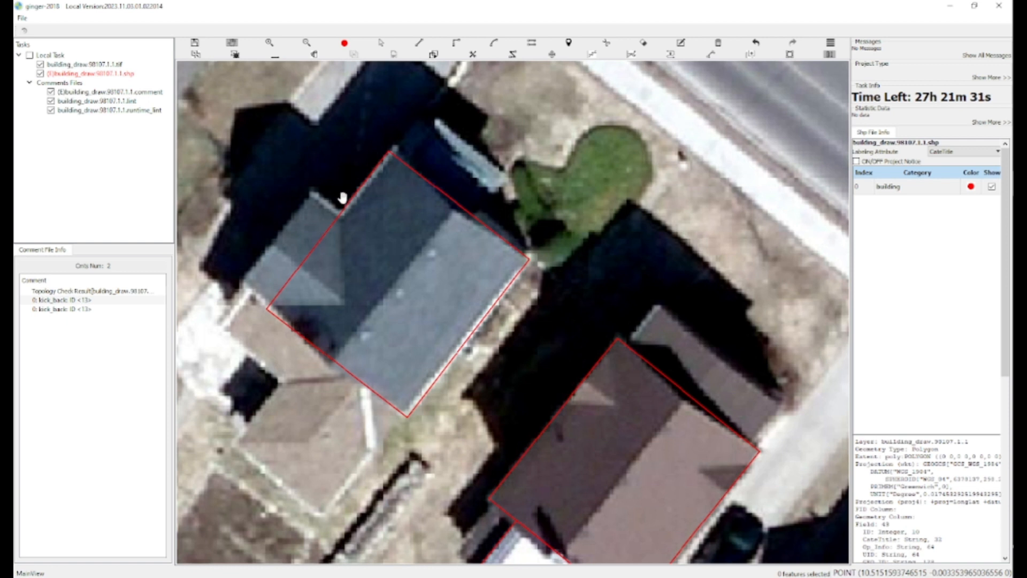
scroll(343, 198, down, 2)
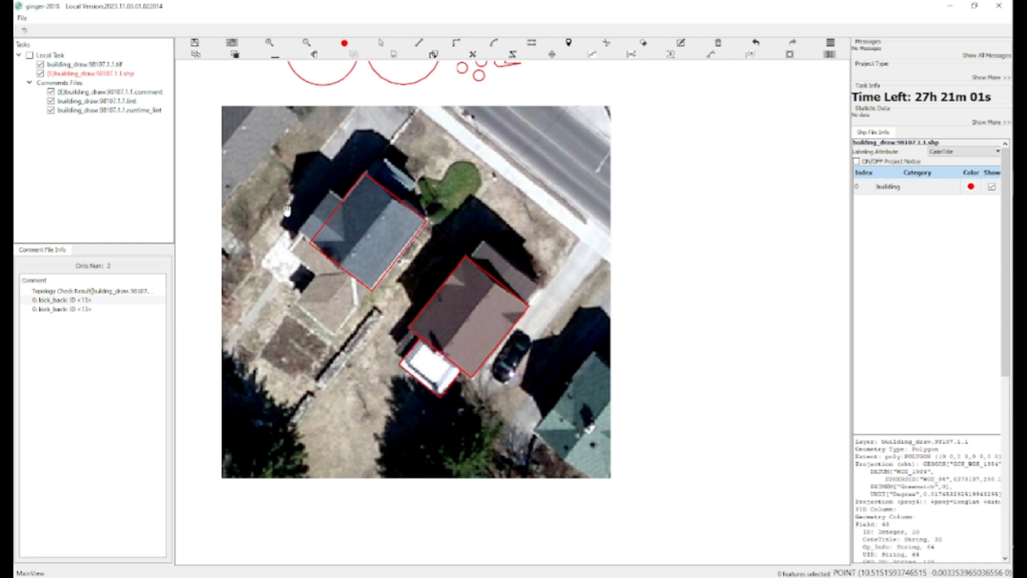
drag(288, 213, 313, 218)
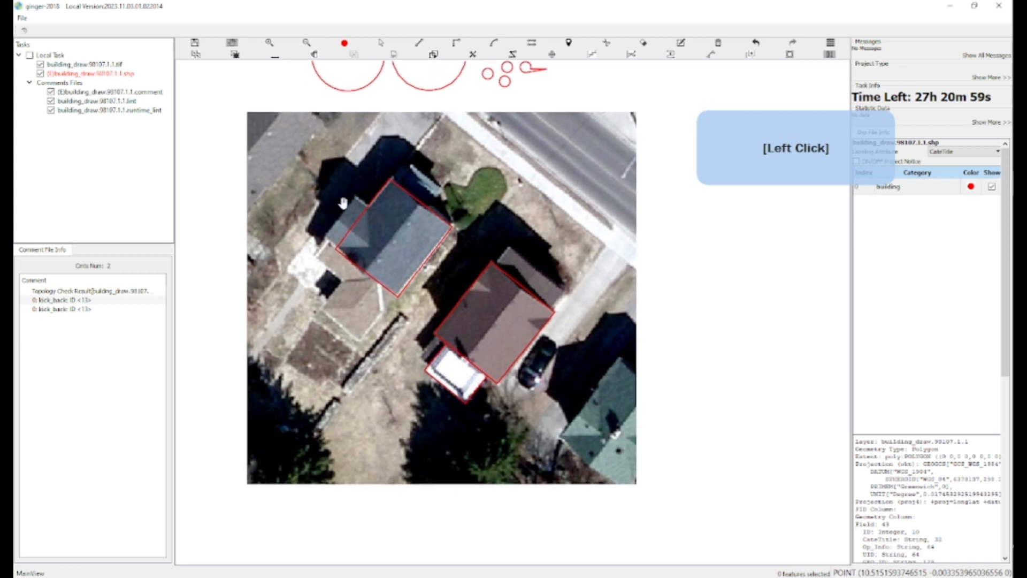